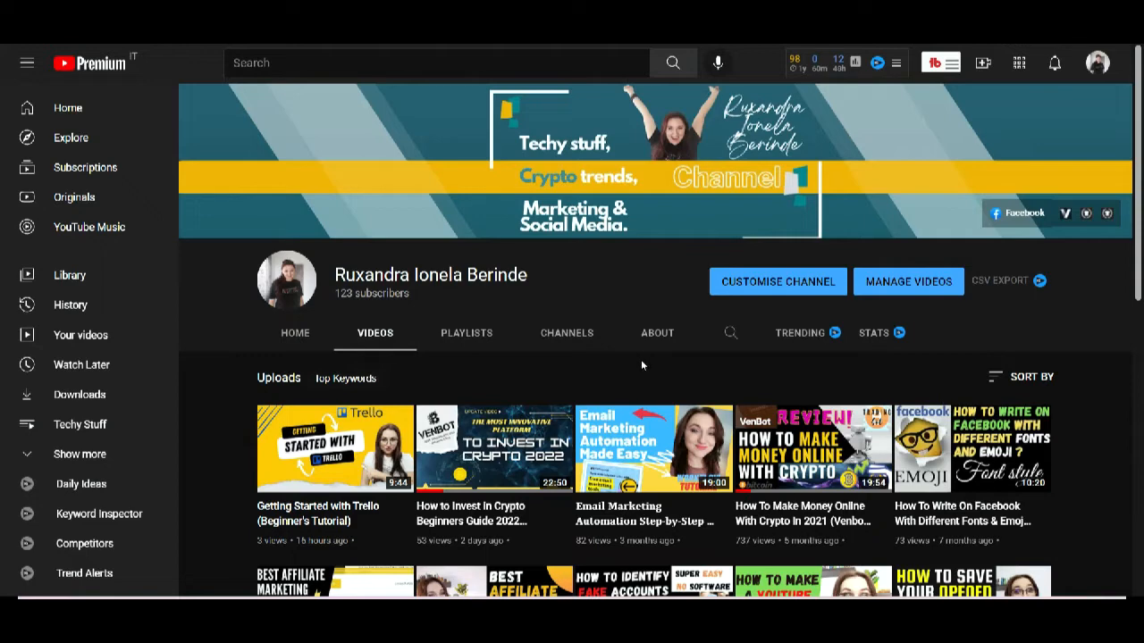
Open the channel's playlists page in YouTube Studio
left_click(1100, 64)
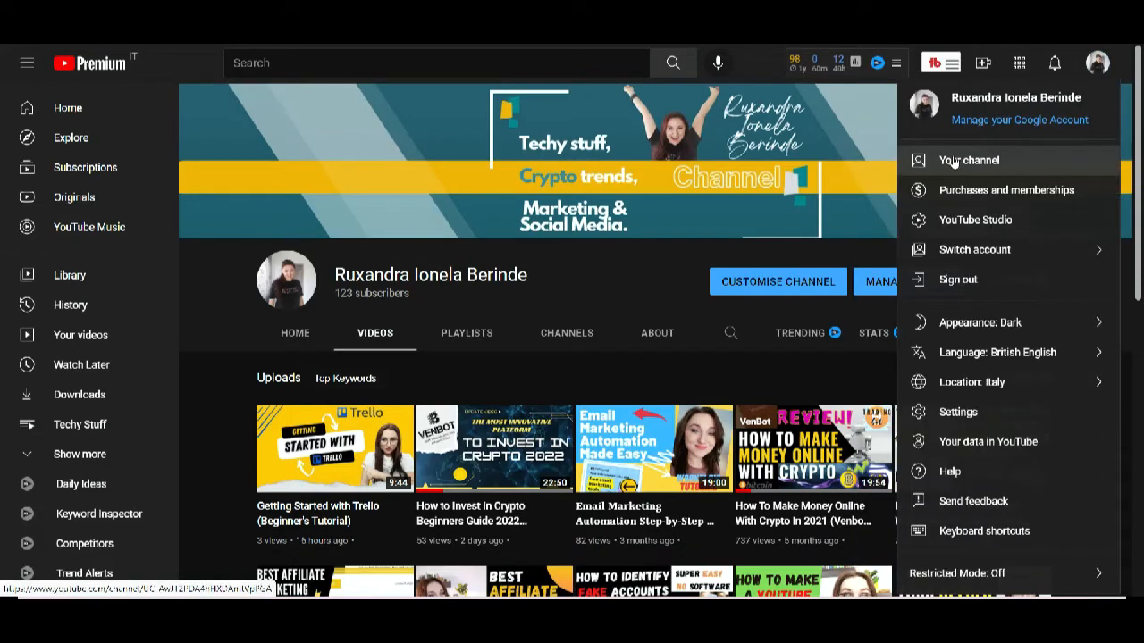
left_click(960, 220)
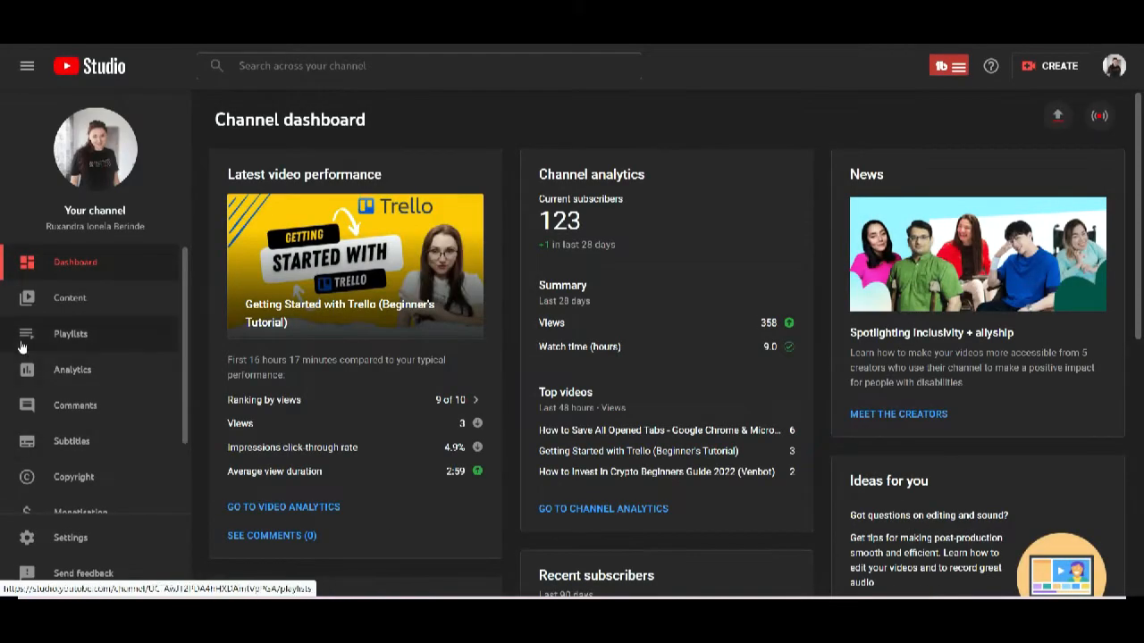
left_click(50, 334)
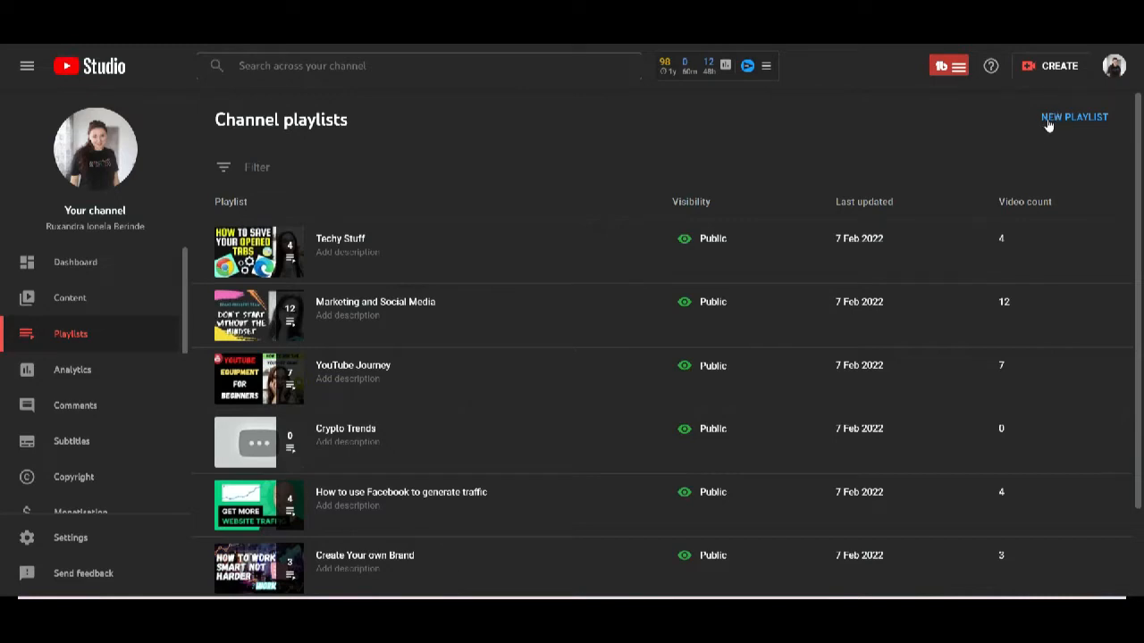
left_click(1047, 124)
left_click(782, 152)
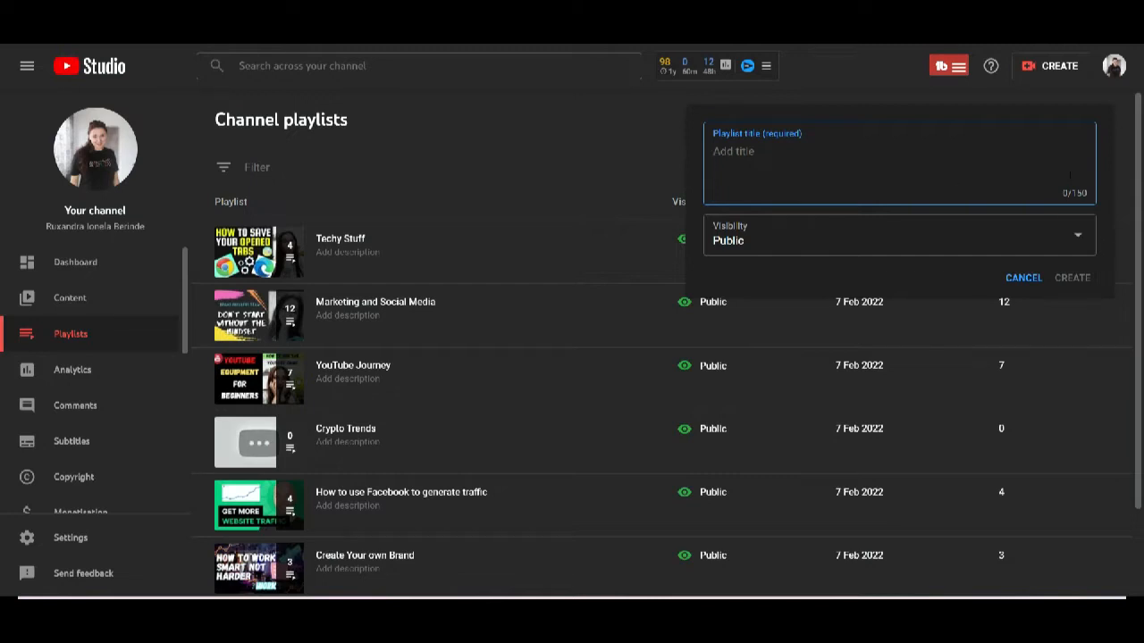
left_click(1022, 278)
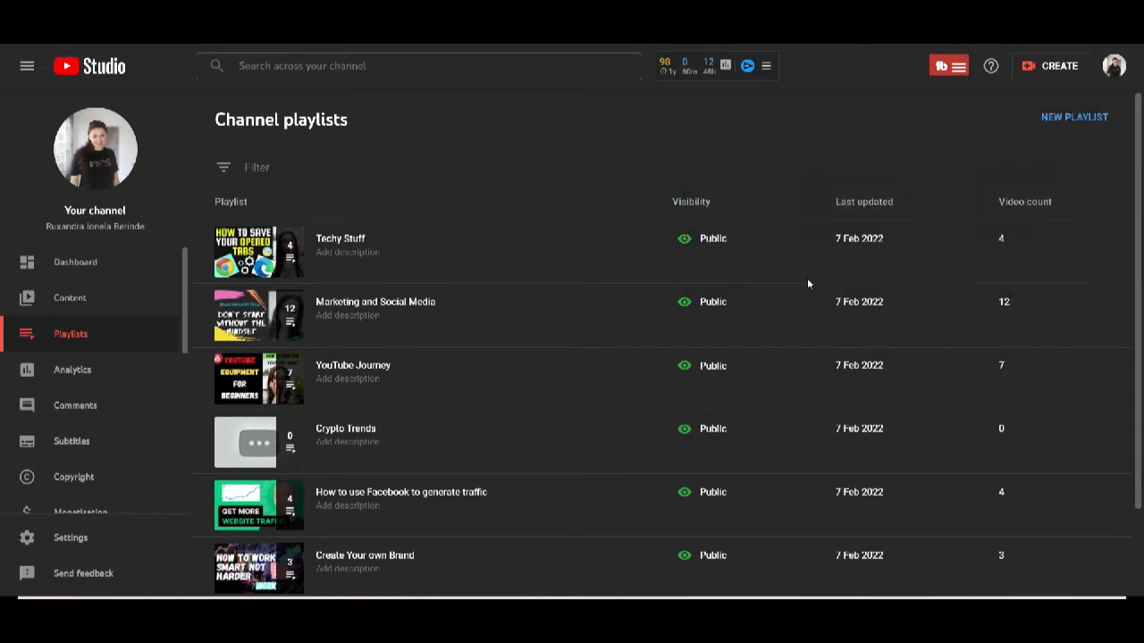
Open the "How to use Facebook to generate traffic" playlist for editing in YouTube and delete it permanently
scroll(536, 277, "down", 2)
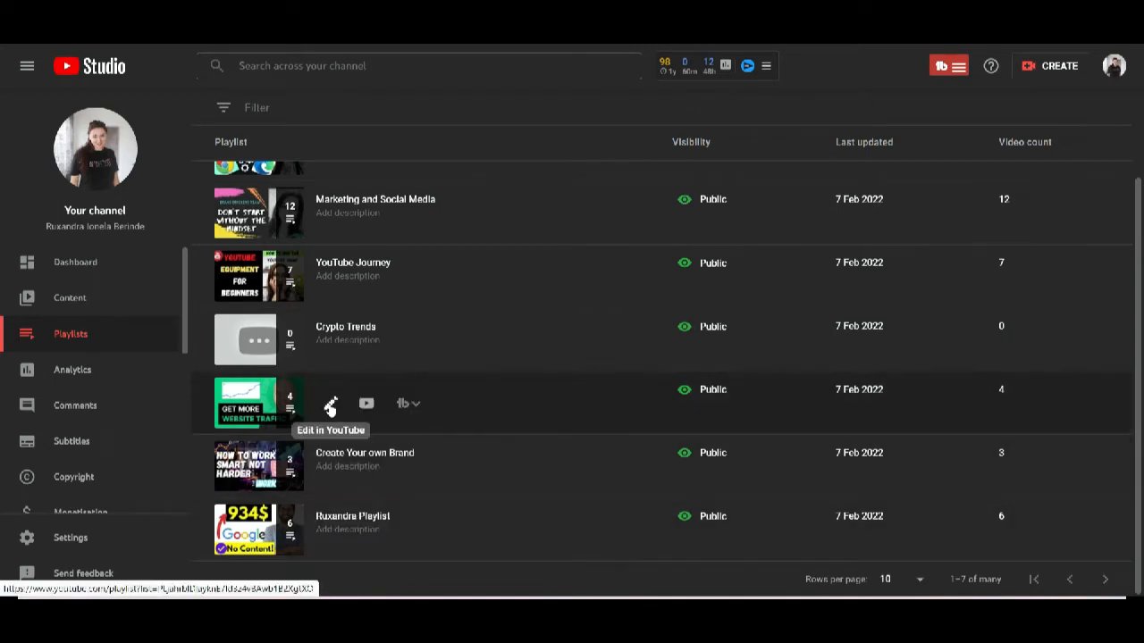
left_click(330, 406)
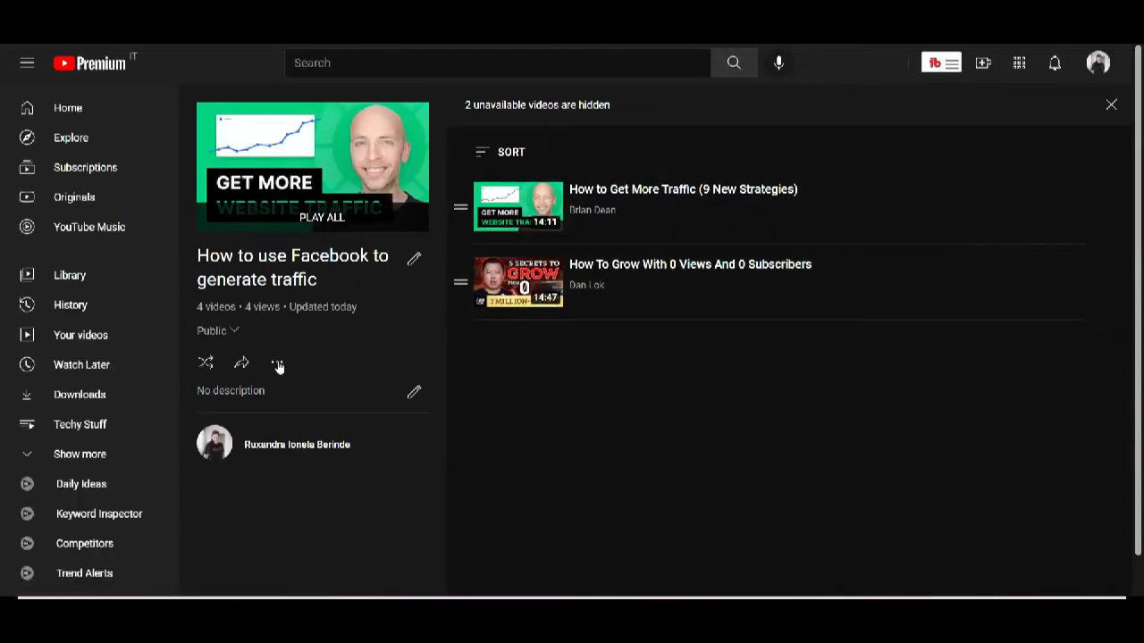
left_click(277, 363)
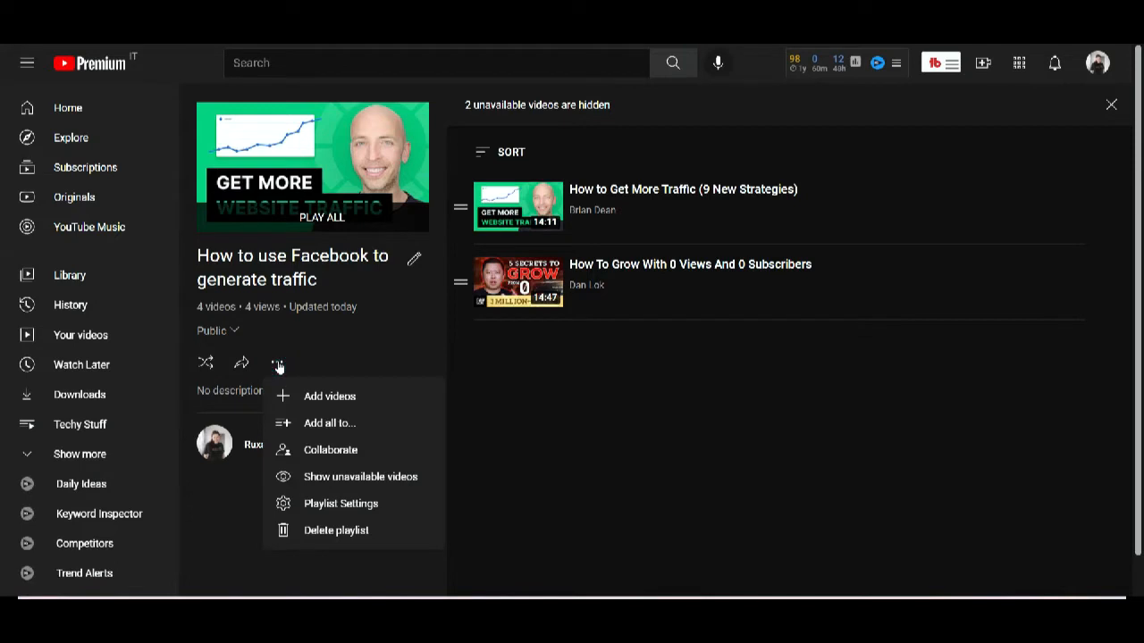
left_click(344, 533)
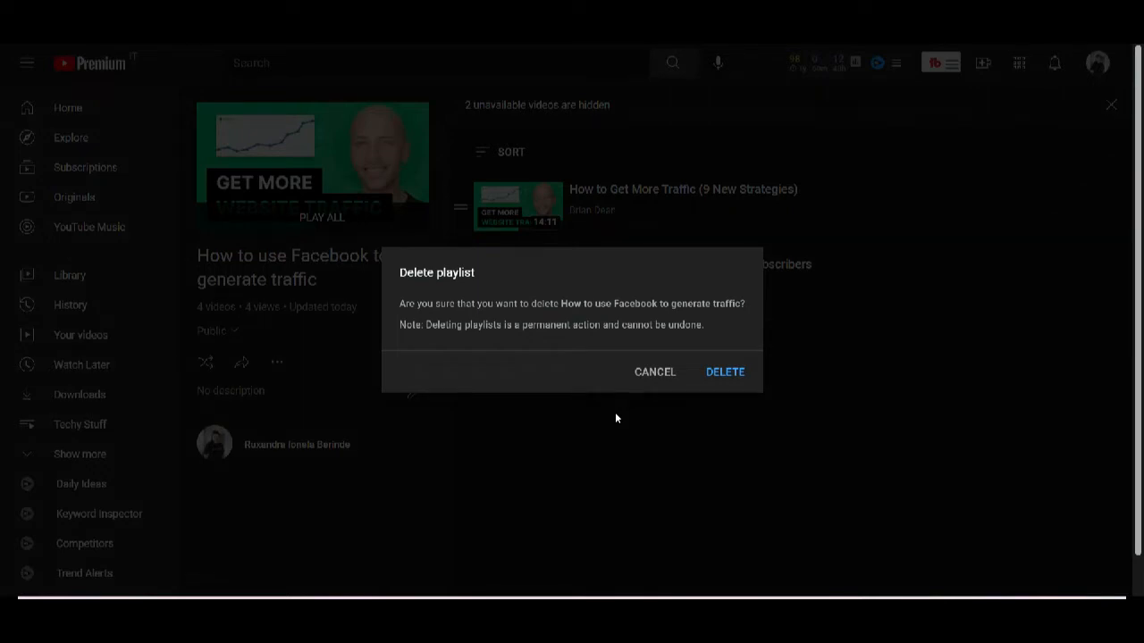
left_click(721, 379)
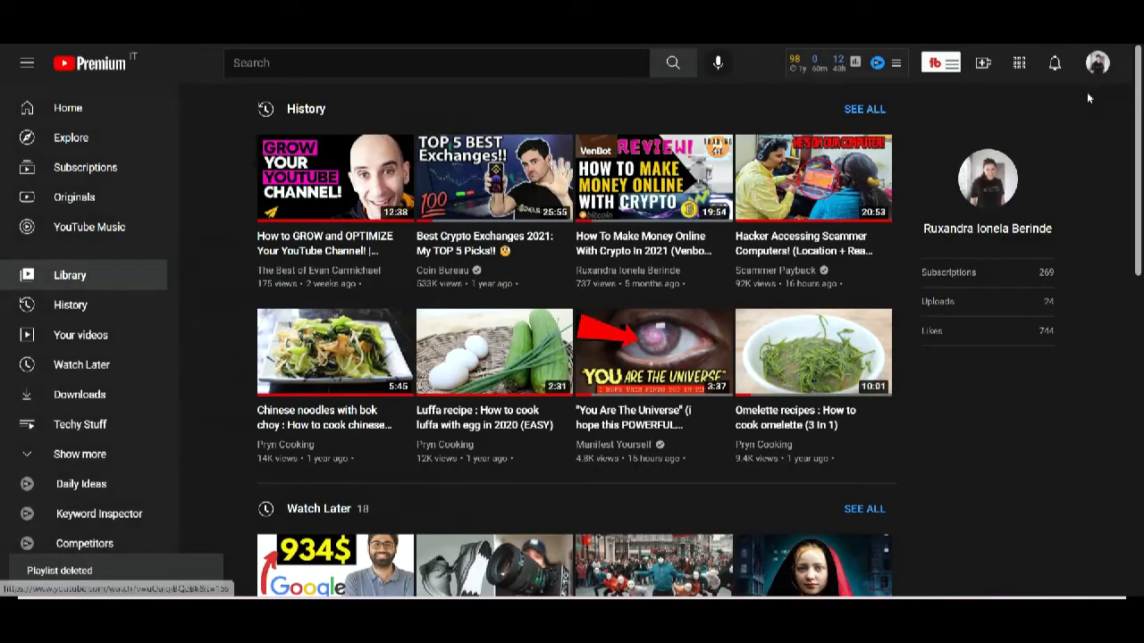
Return to YouTube Studio and bring up the list of channel playlists again
left_click(1098, 62)
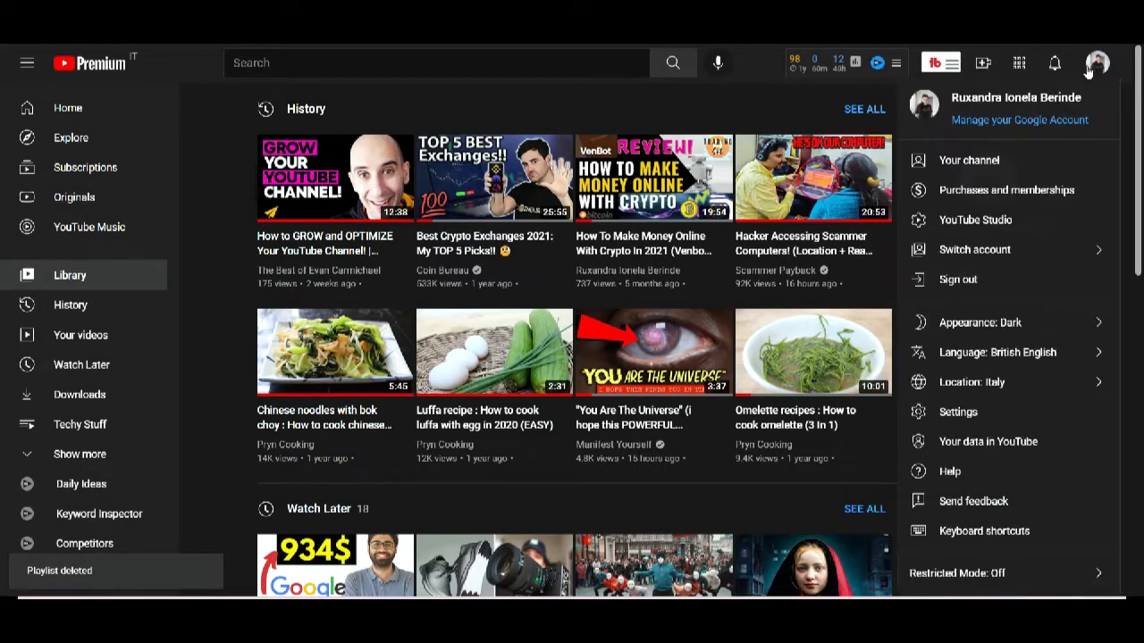
left_click(983, 217)
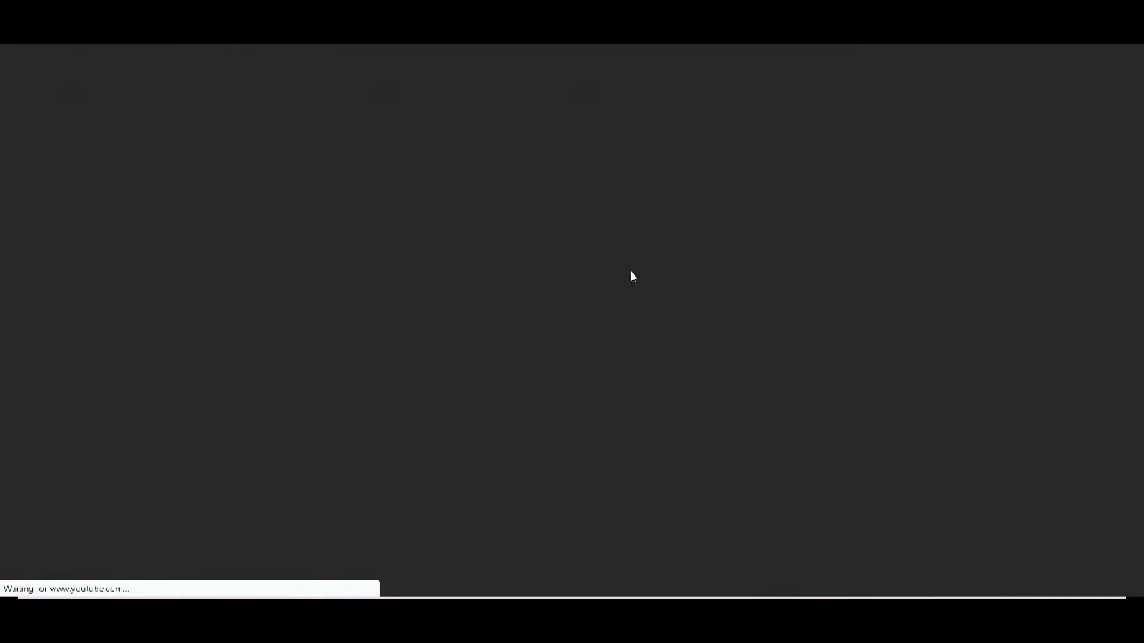
left_click(115, 336)
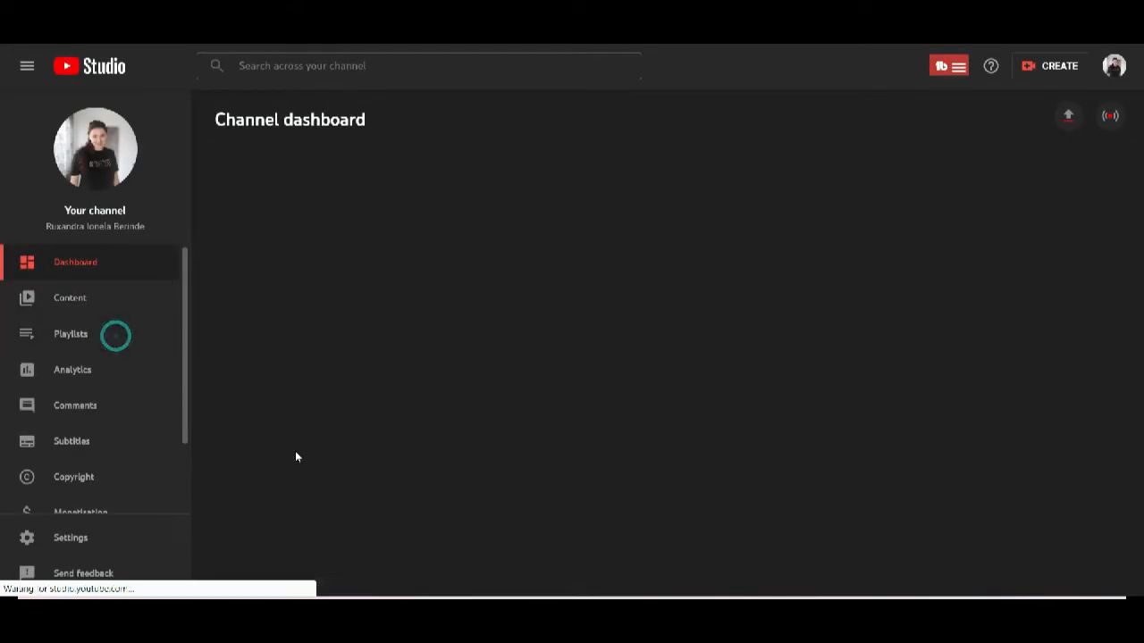
Open the "Create Your own Brand" playlist for editing in YouTube and delete it permanently
scroll(614, 393, "down", 1)
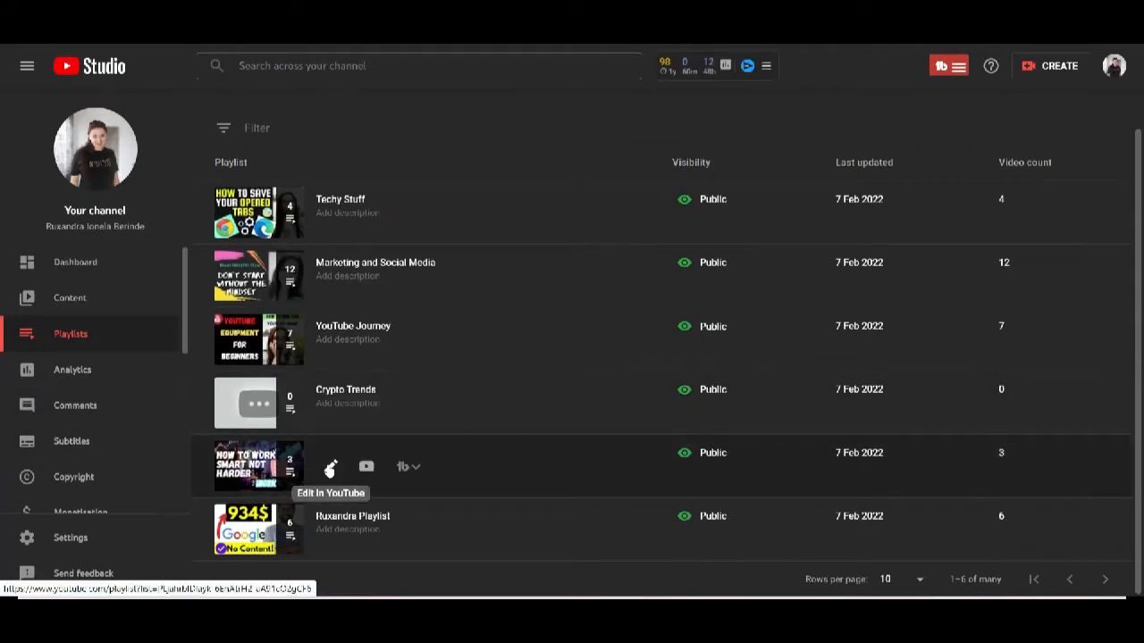
left_click(330, 468)
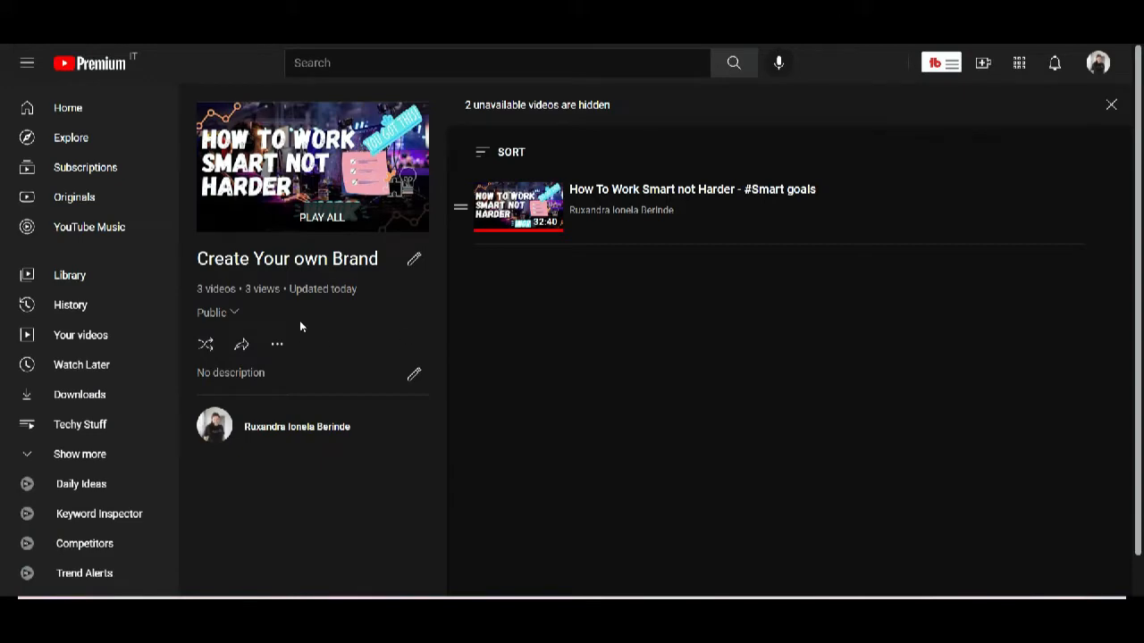
left_click(277, 344)
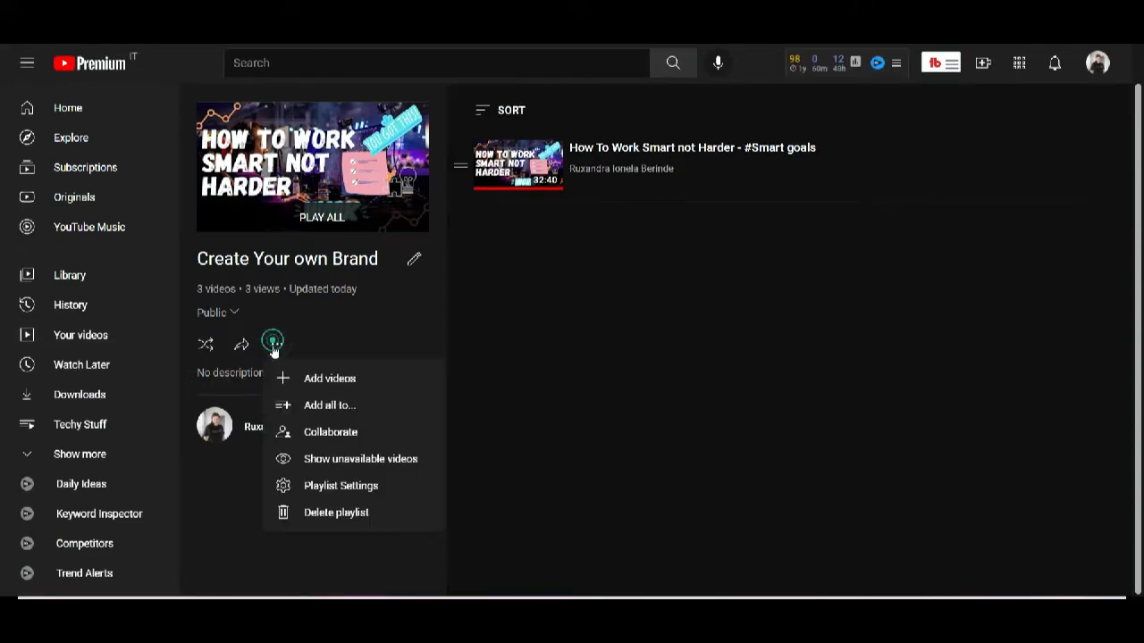
left_click(353, 518)
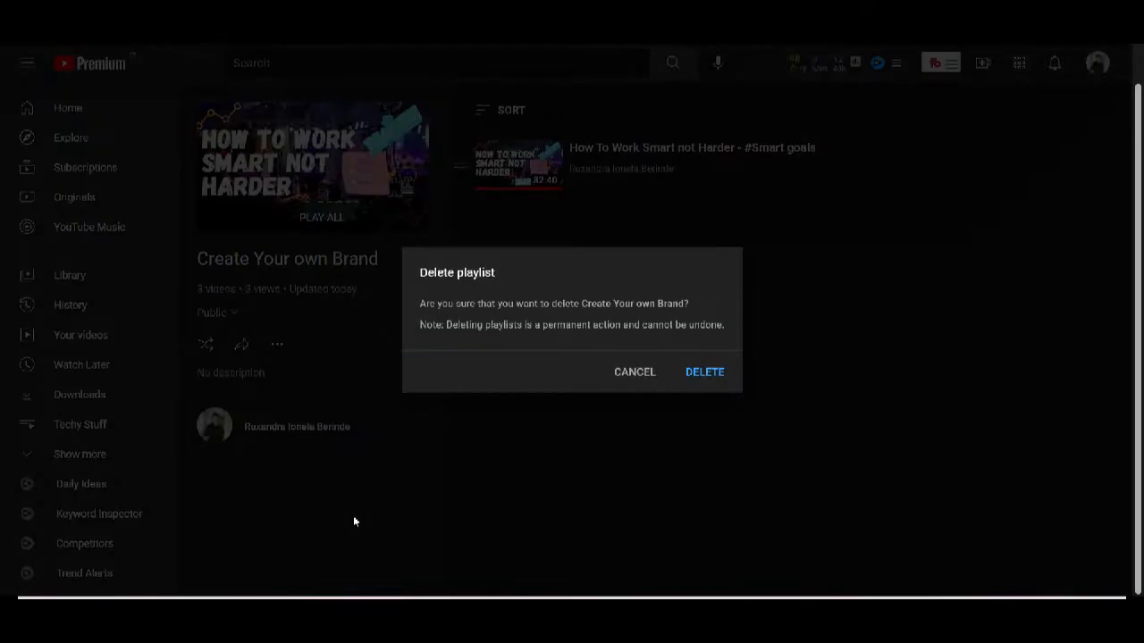
left_click(718, 386)
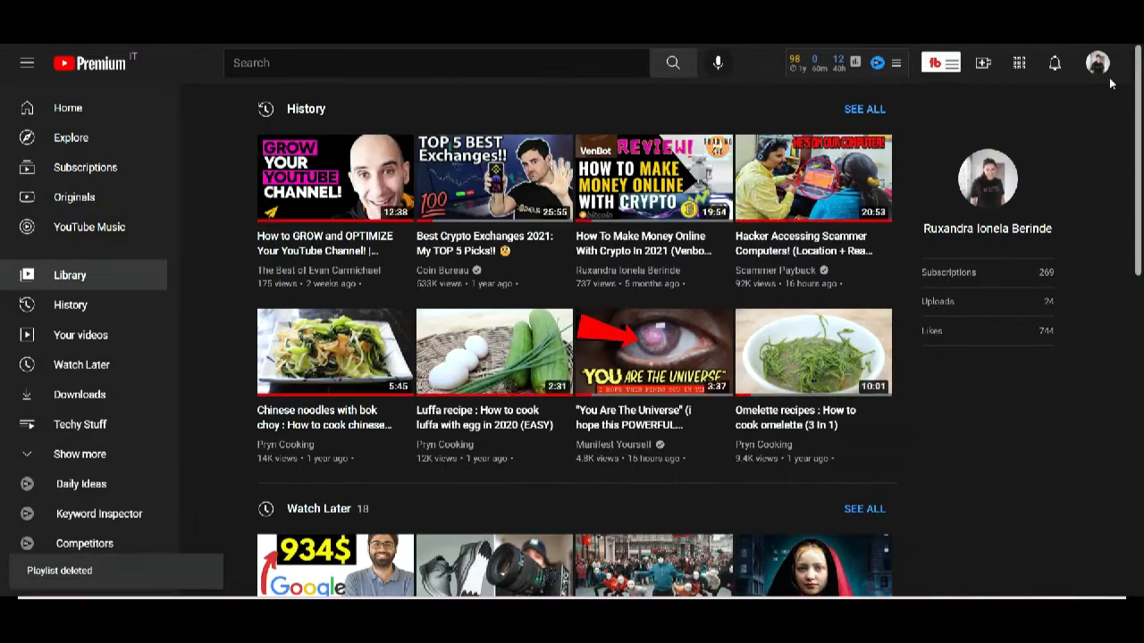
Show the uploaded videos on the channel page, and go back to the channel playlists in YouTube Studio
left_click(1098, 63)
left_click(1000, 163)
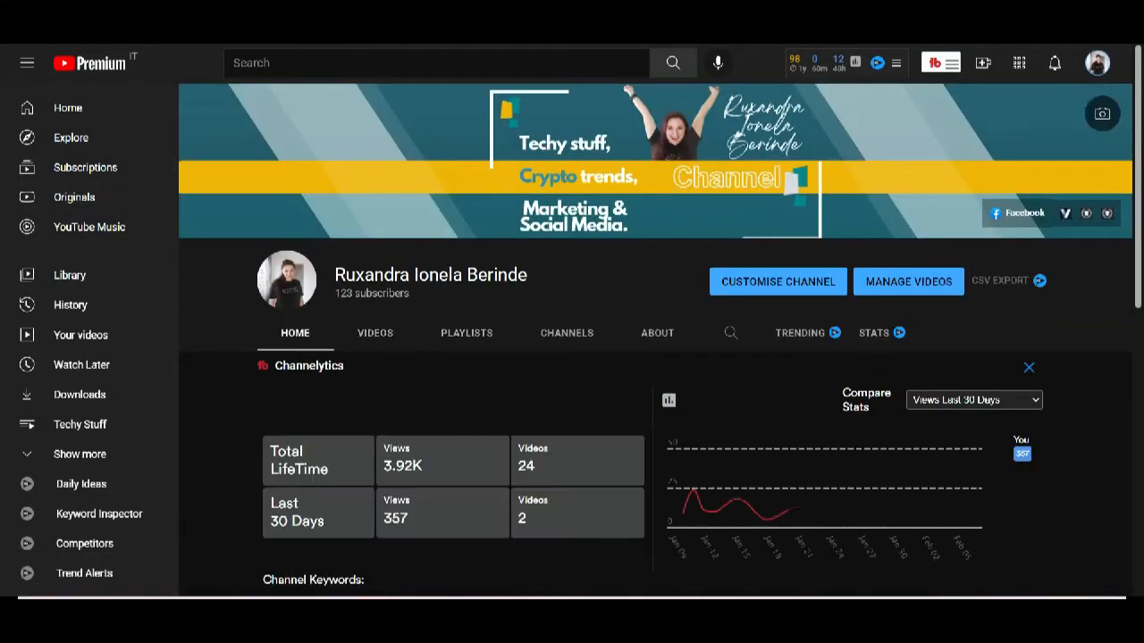
left_click(375, 333)
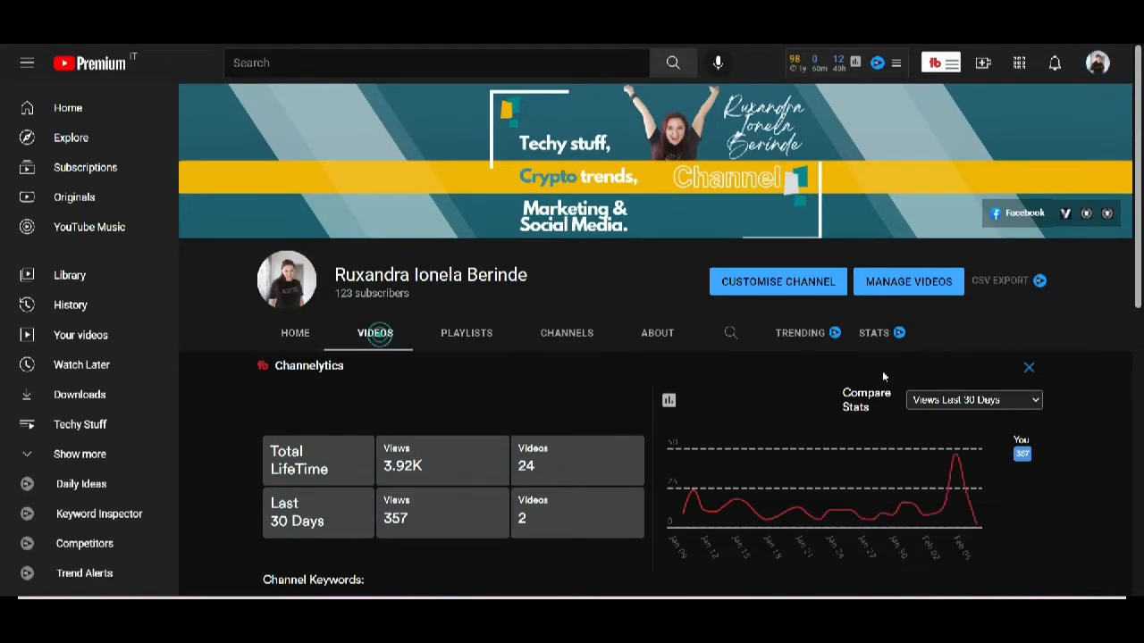
left_click(1094, 68)
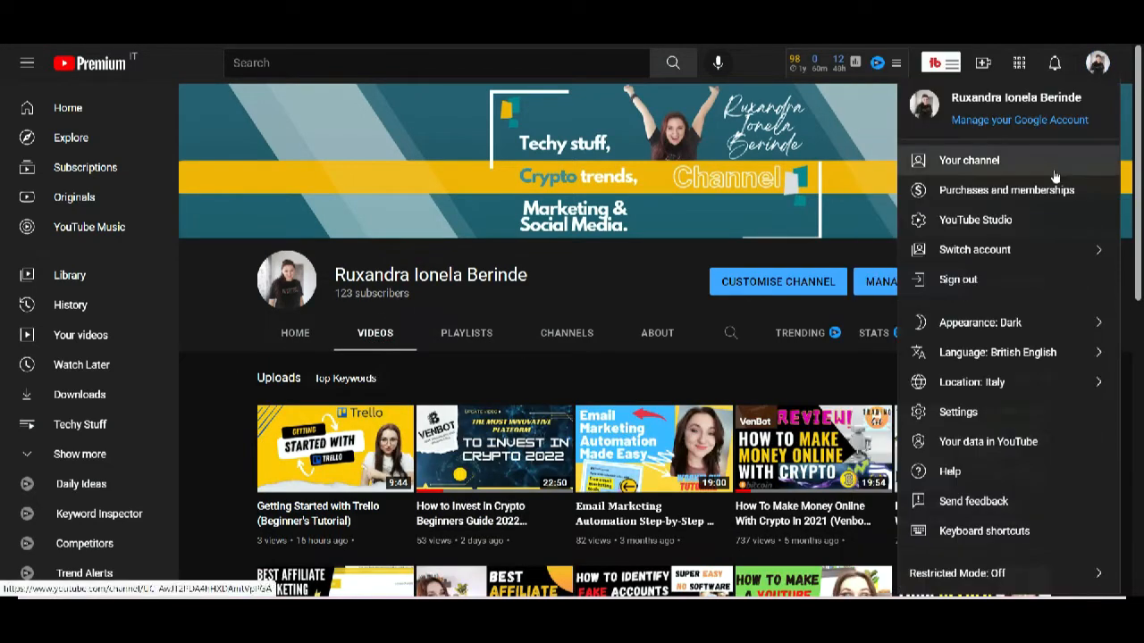
left_click(1013, 233)
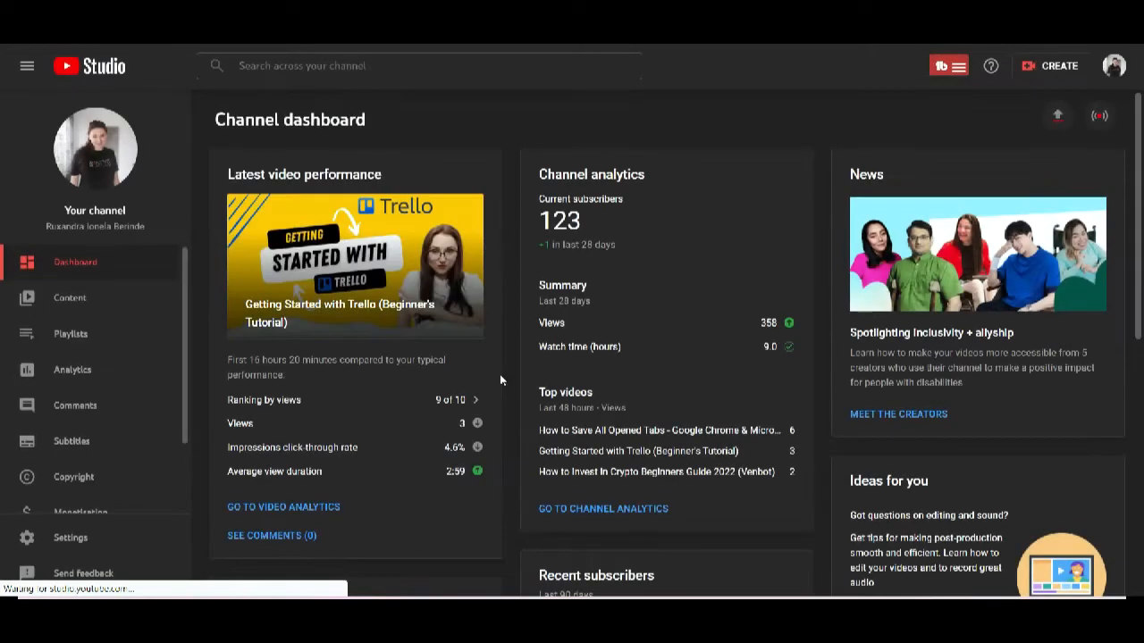
left_click(79, 332)
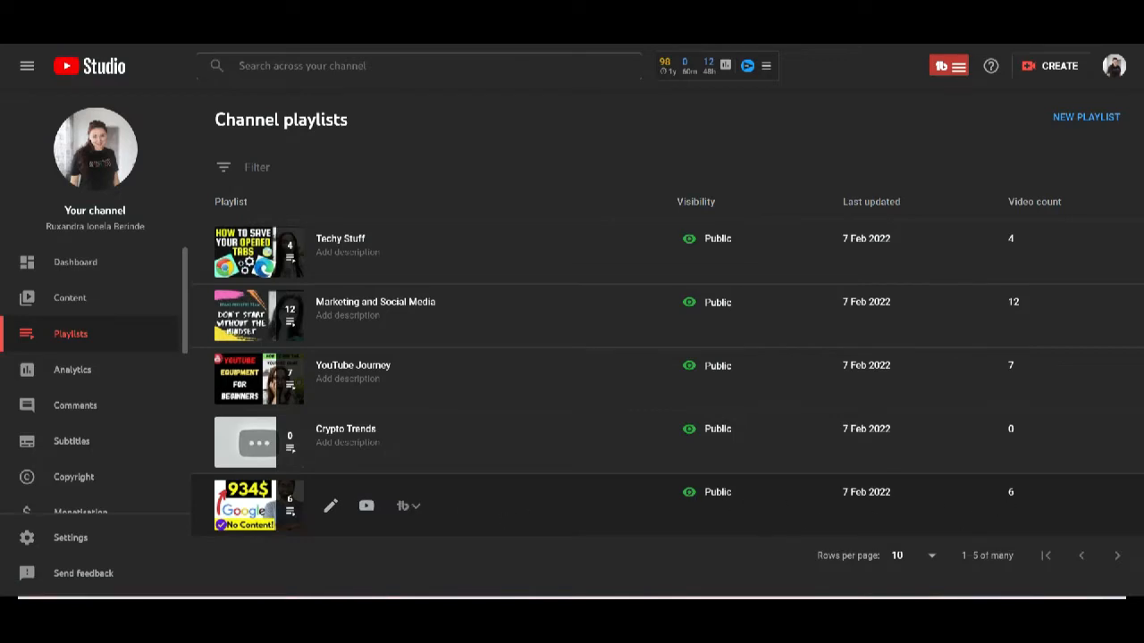
Open the last playlist in the list for editing in YouTube and set its visibility to Private
left_click(328, 505)
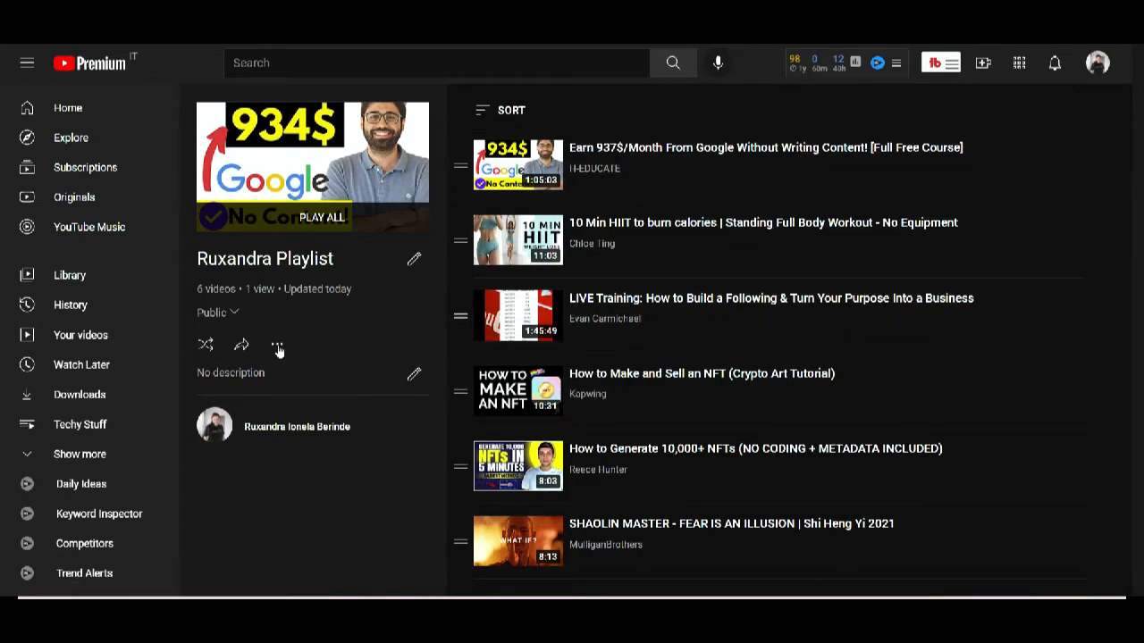
left_click(230, 314)
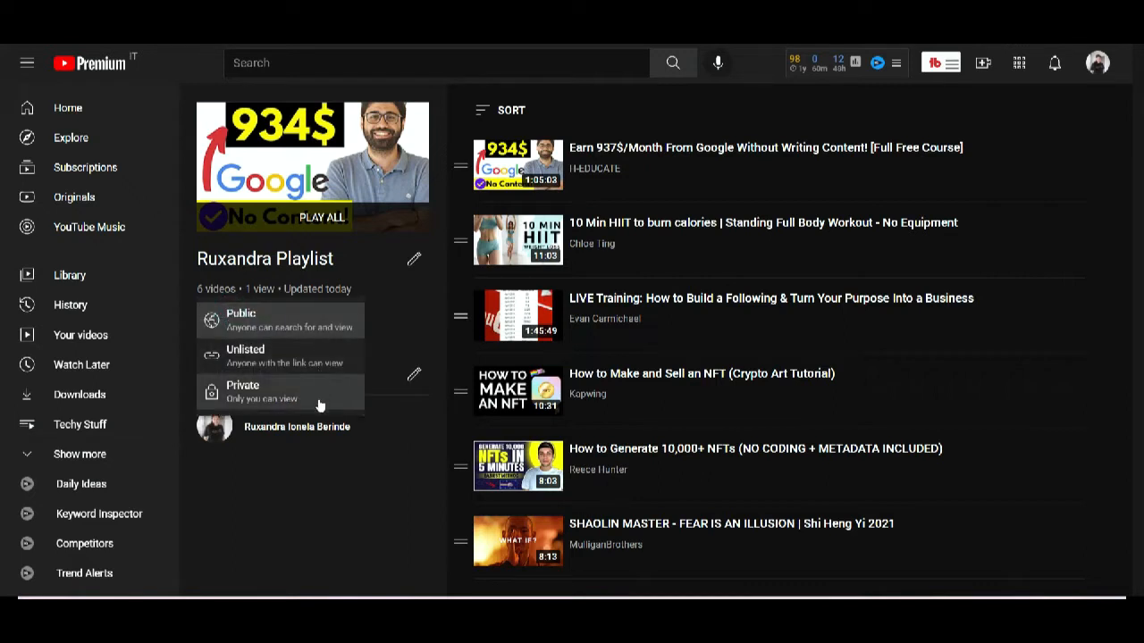
left_click(322, 393)
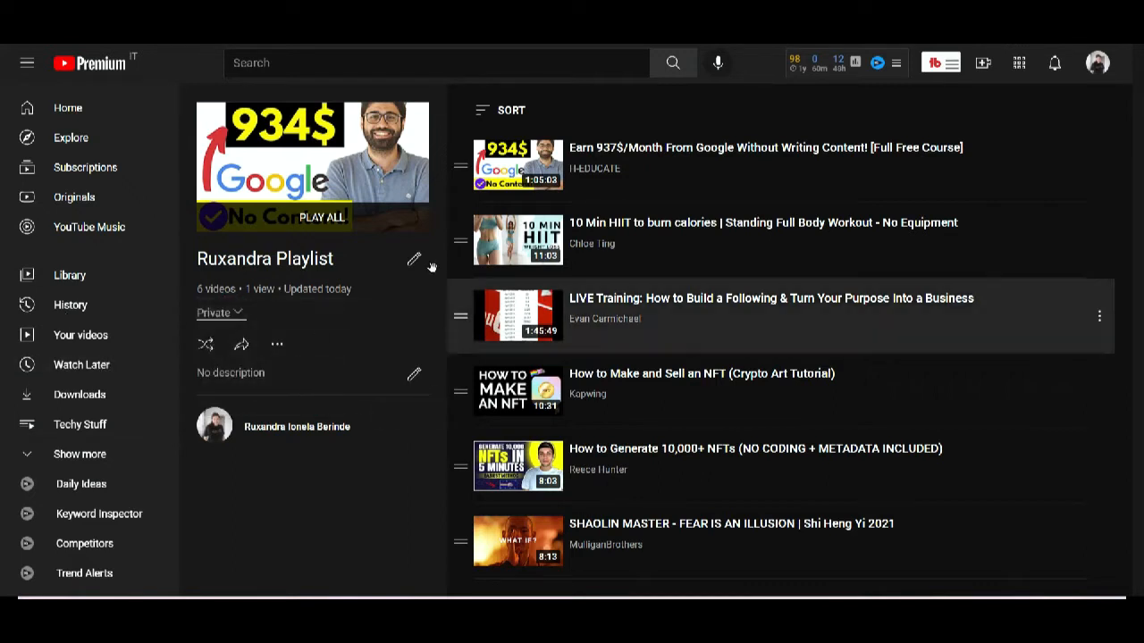
left_click(230, 316)
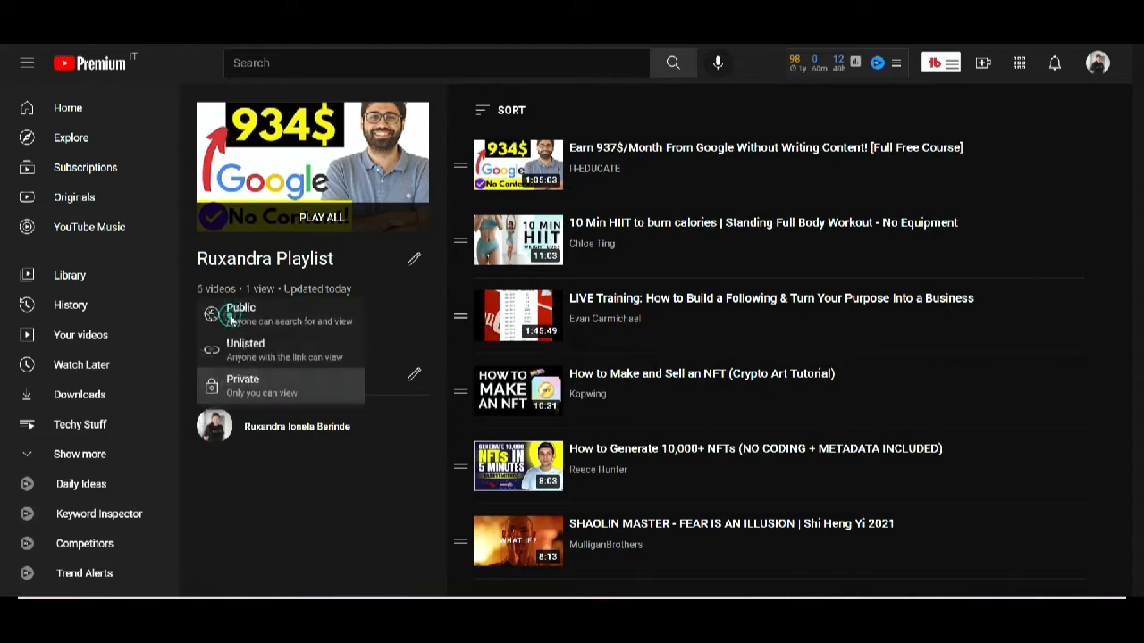
left_click(284, 395)
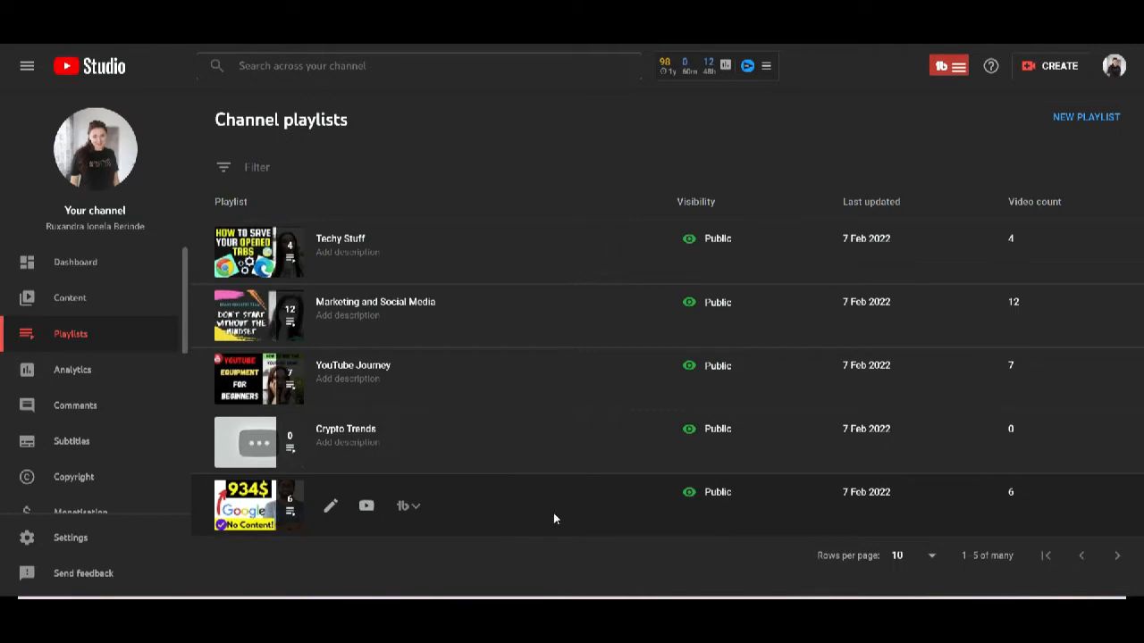
Open the channel content in YouTube Studio and look through the full list of uploaded videos
left_click(1114, 70)
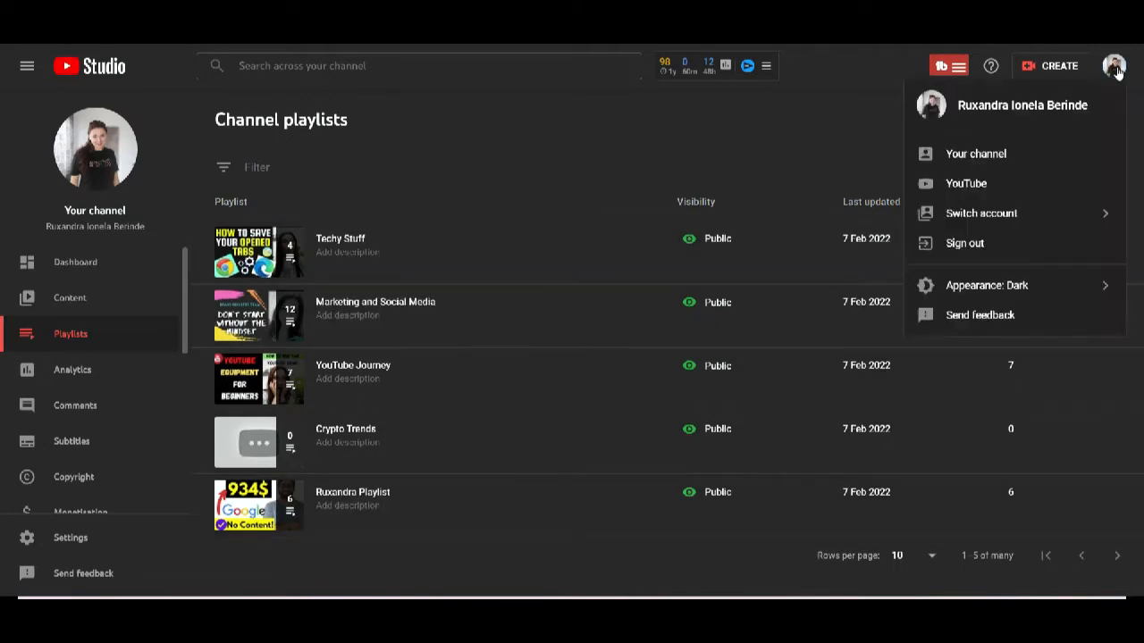
left_click(104, 287)
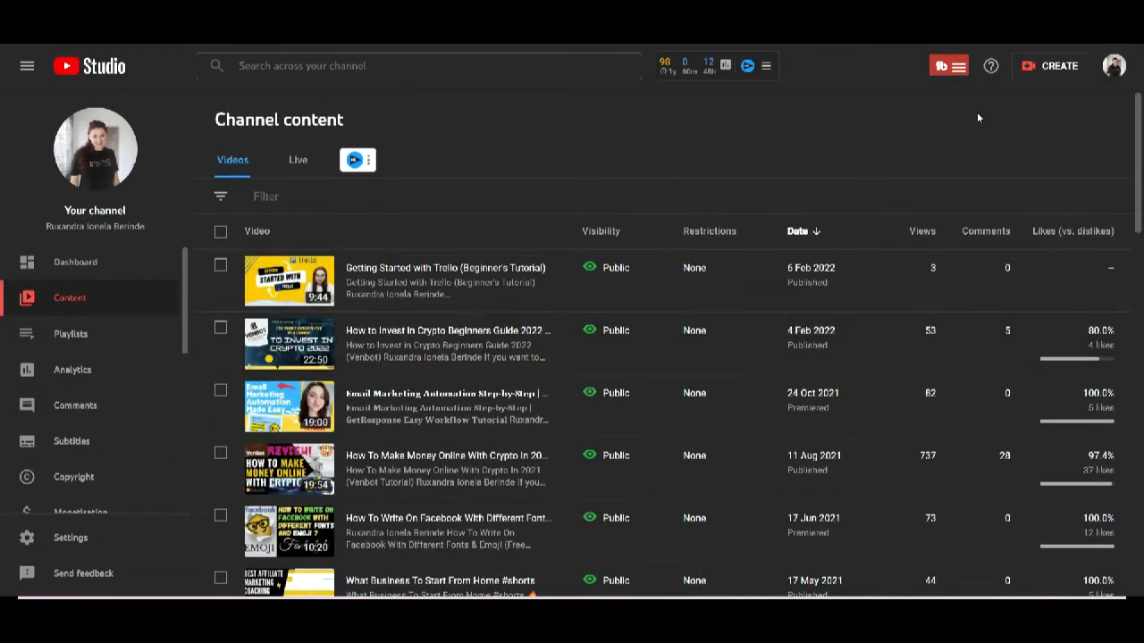
scroll(511, 375, "down", 5)
scroll(513, 418, "down", 4)
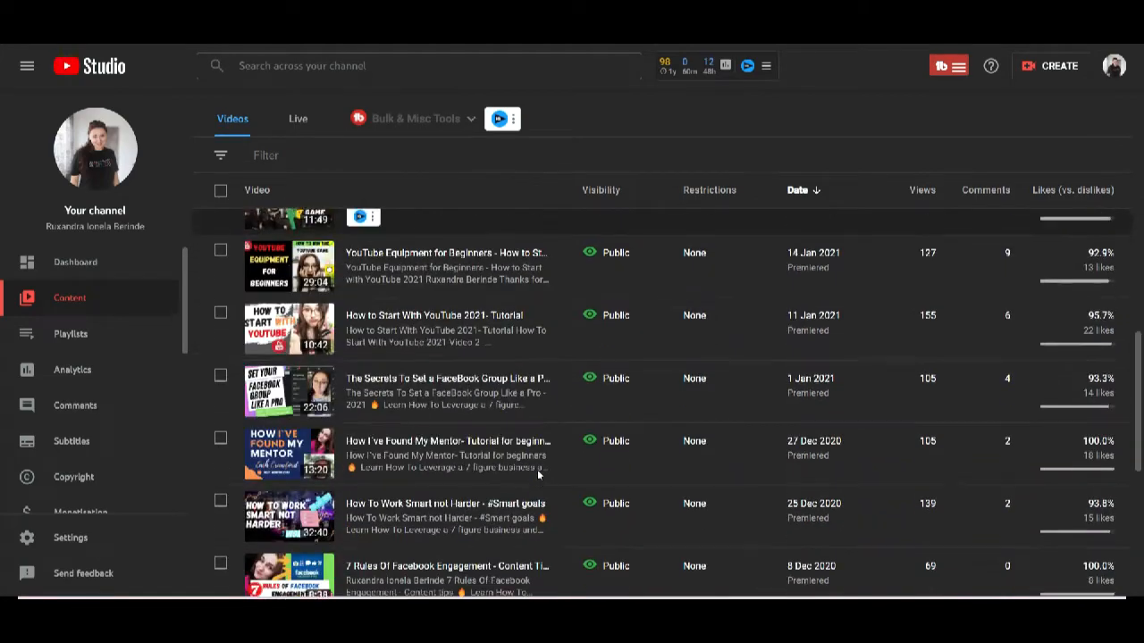
scroll(537, 469, "down", 4)
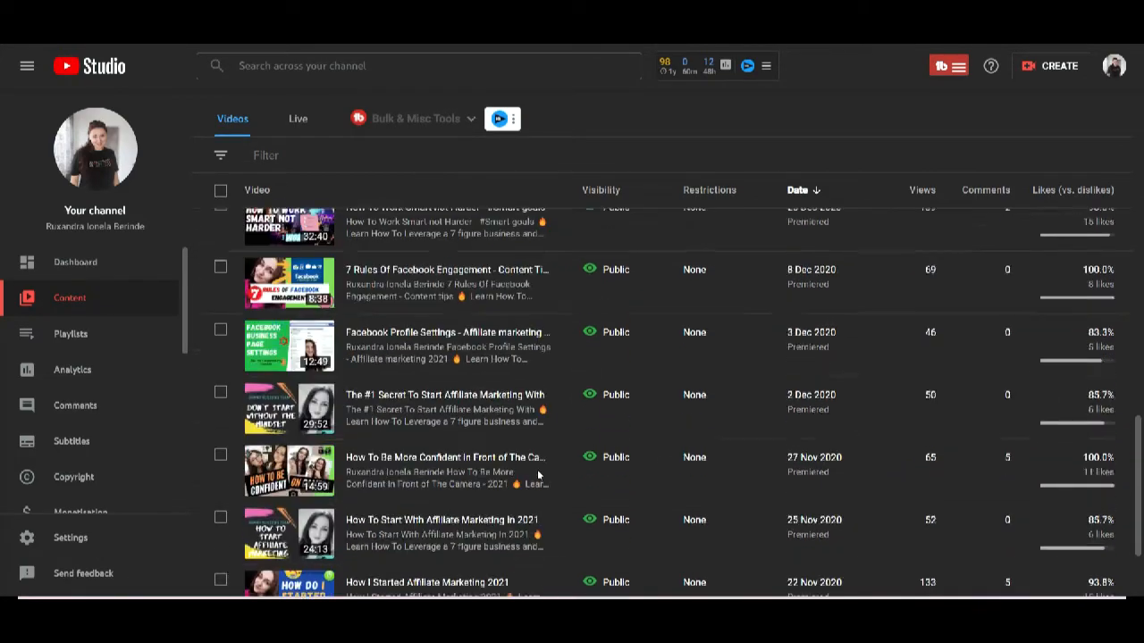
scroll(537, 470, "up", 8)
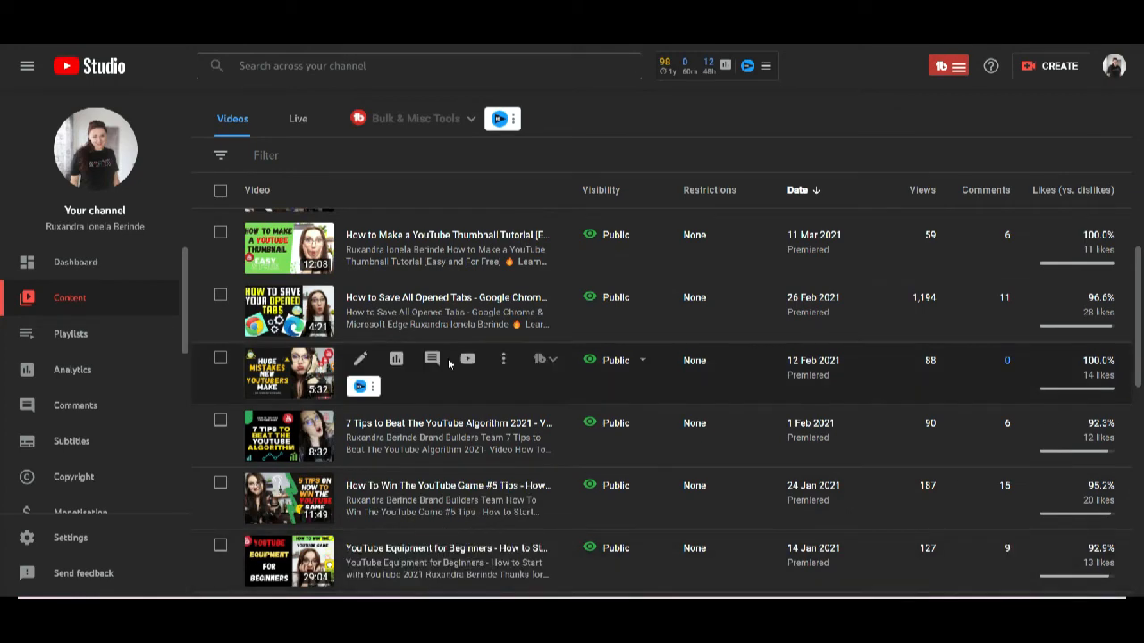
scroll(475, 411, "up", 7)
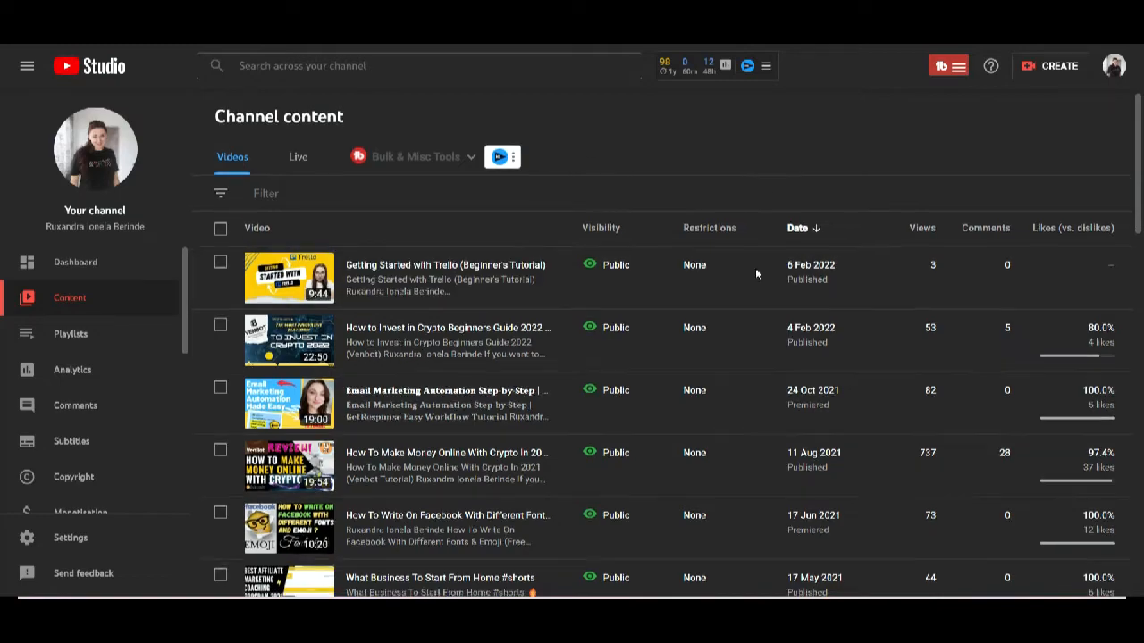
scroll(741, 294, "down", 8)
scroll(713, 360, "up", 10)
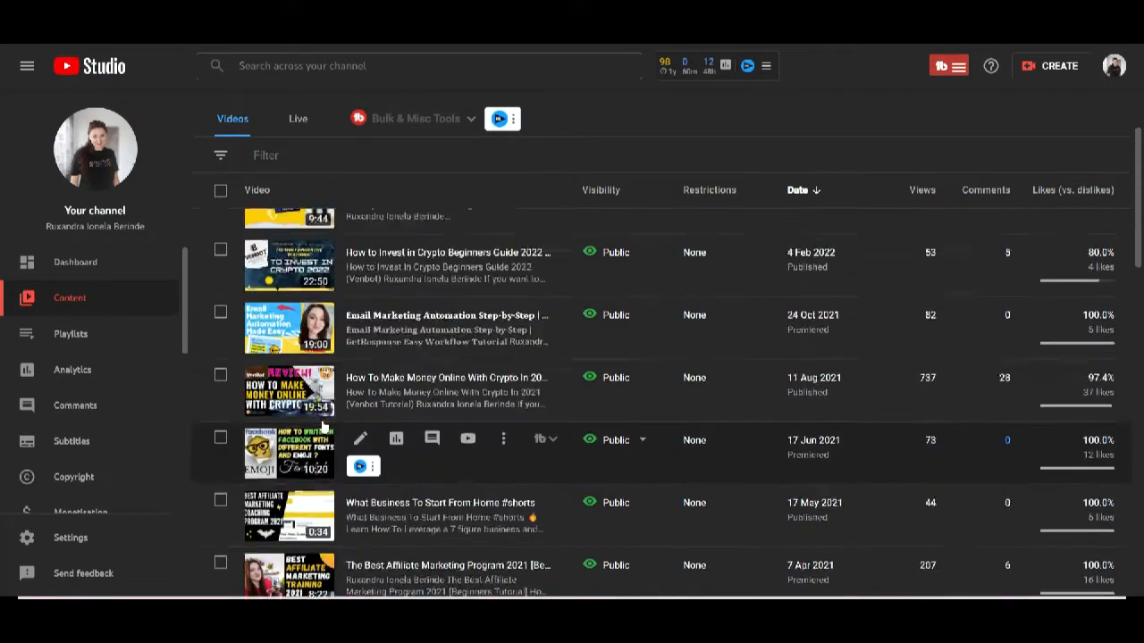
Check the channel playlists, return to the channel content, and view the options of the "How to Invest in Crypto Beginners Guide 2022" video
left_click(83, 348)
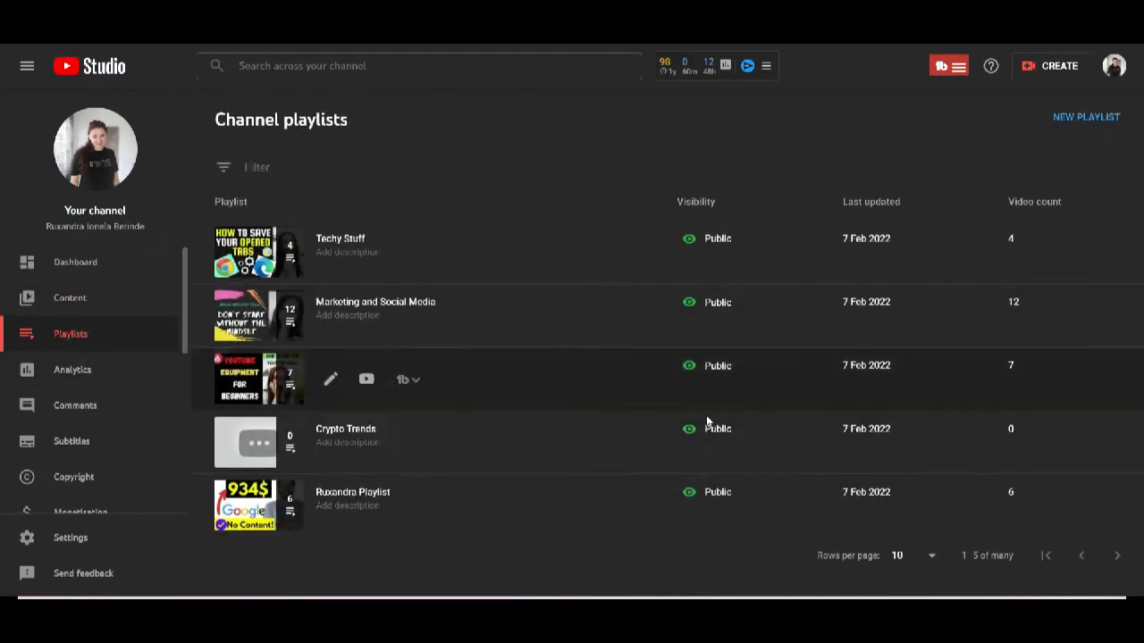
left_click(106, 302)
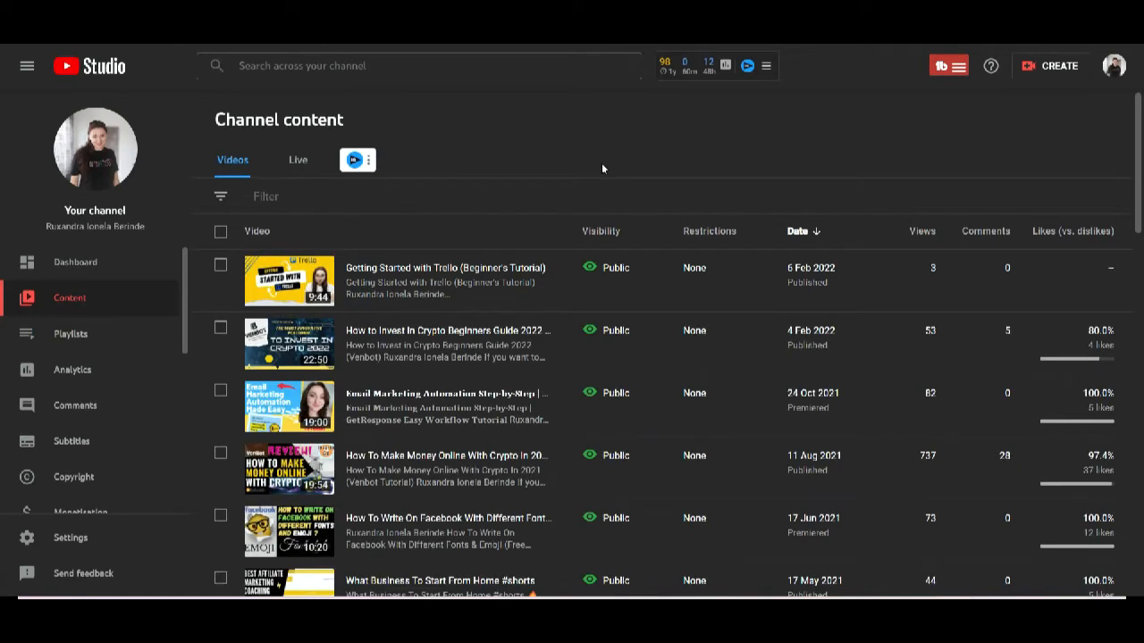
scroll(581, 349, "down", 2)
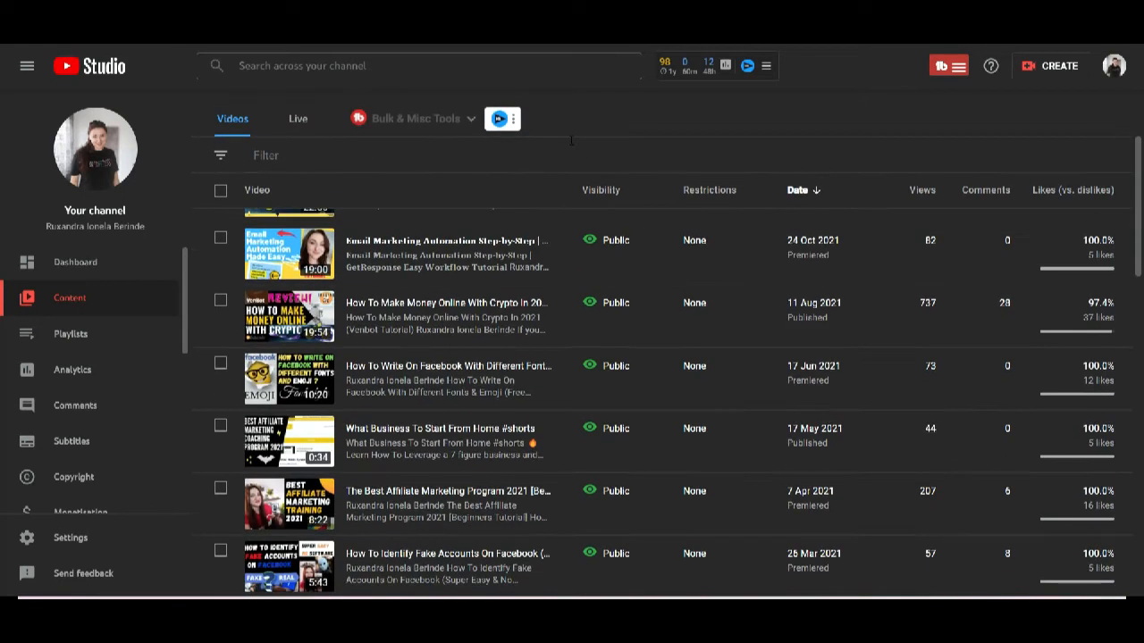
scroll(579, 354, "up", 2)
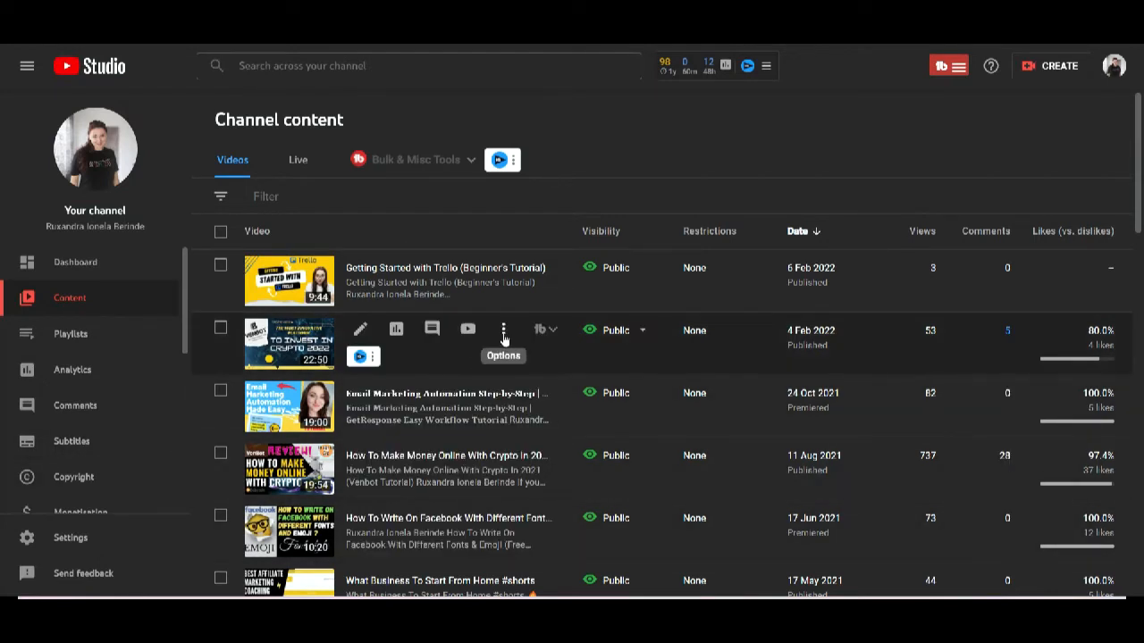
left_click(504, 333)
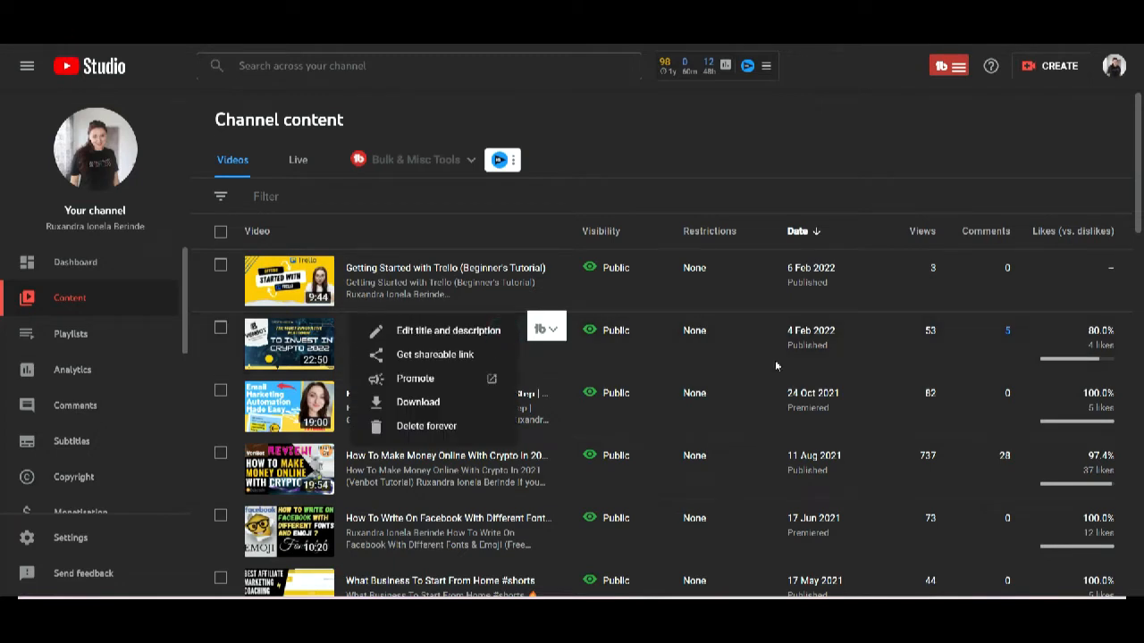
left_click(759, 130)
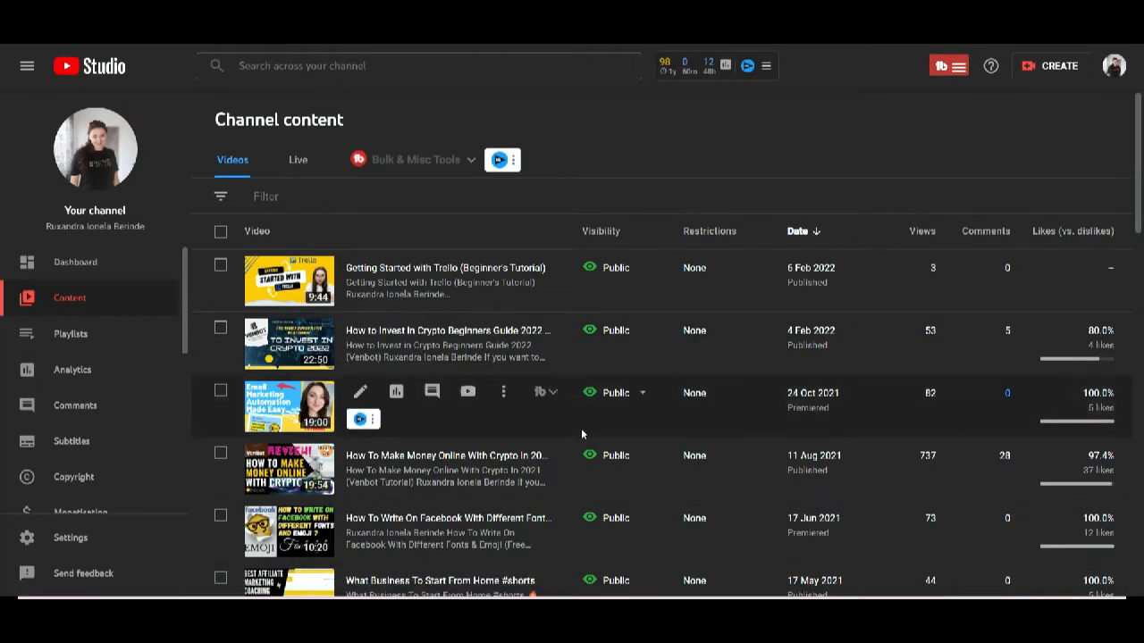
View the channel playlists once more and look through the whole list of uploaded videos in the channel content
left_click(47, 347)
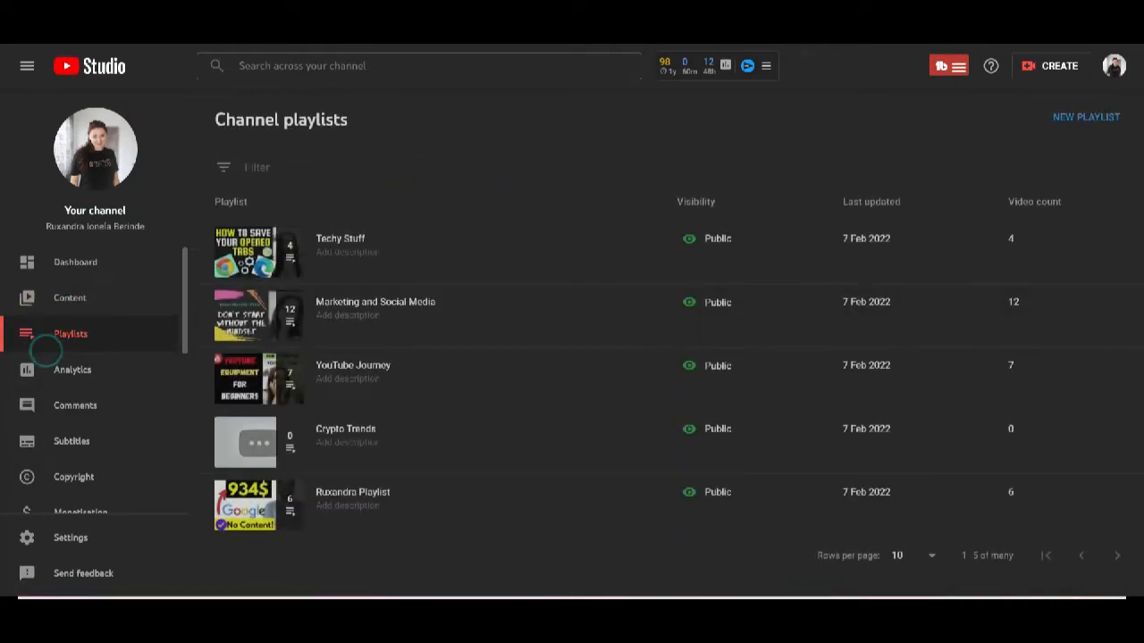
left_click(109, 305)
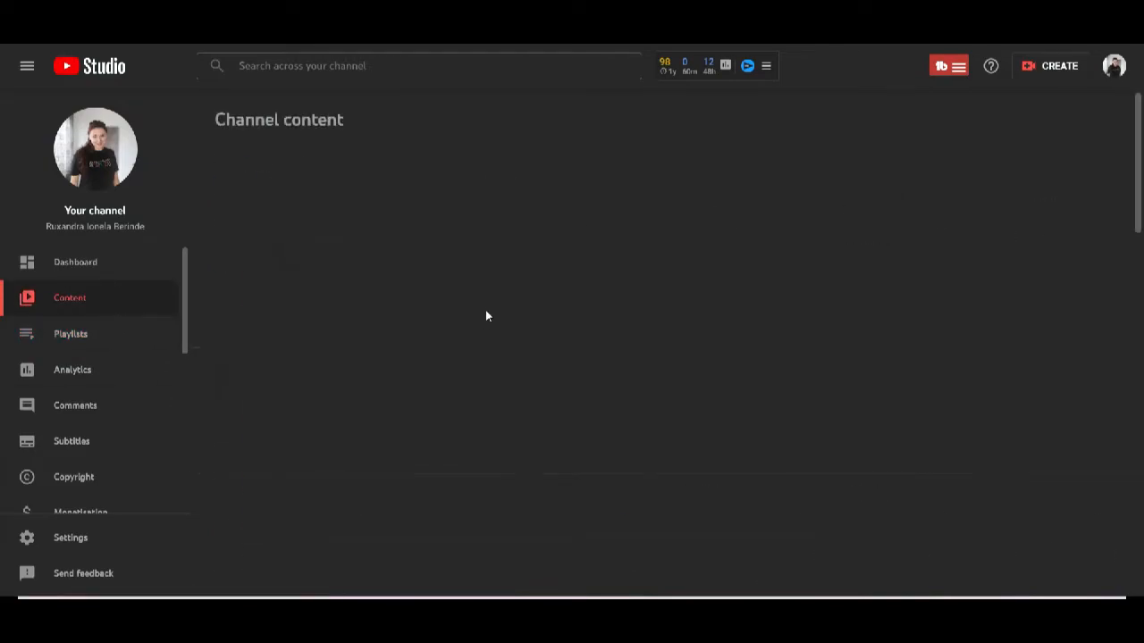
scroll(498, 313, "down", 2)
scroll(511, 308, "down", 10)
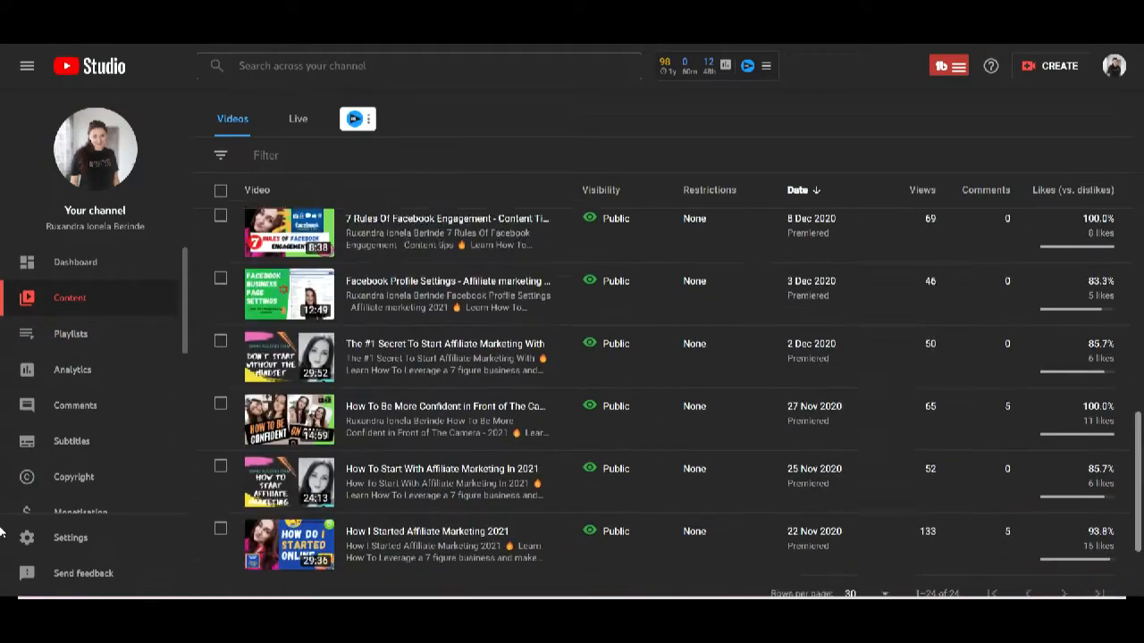
scroll(881, 581, "up", 15)
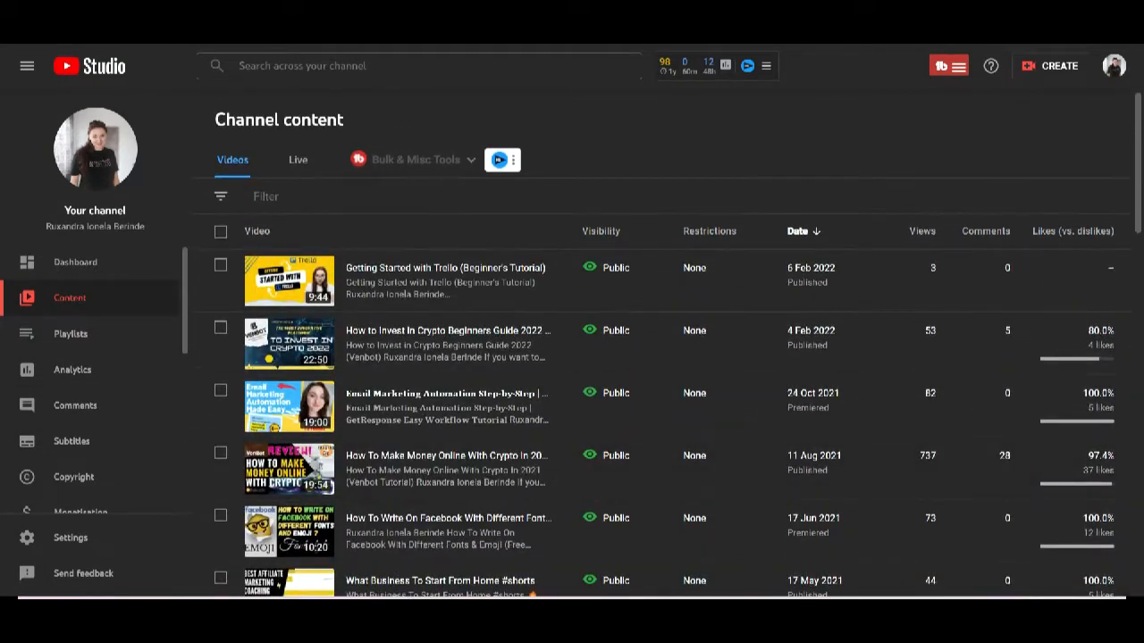
Switch from YouTube Studio to YouTube and show the uploaded videos on your own channel page
left_click(1115, 68)
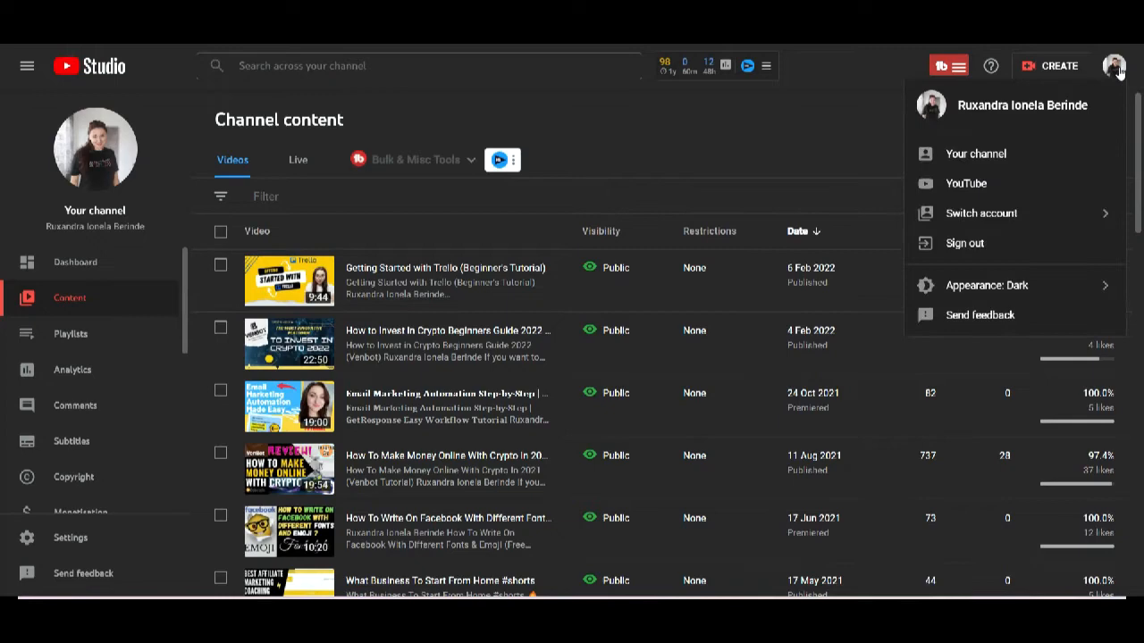
left_click(1010, 172)
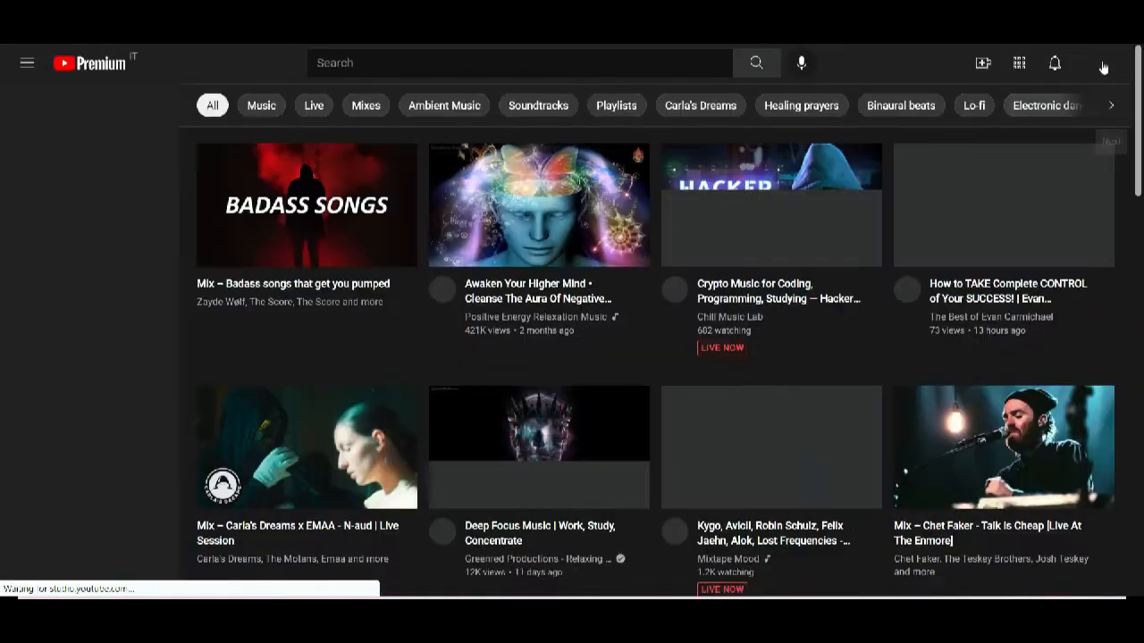
left_click(1098, 62)
left_click(925, 130)
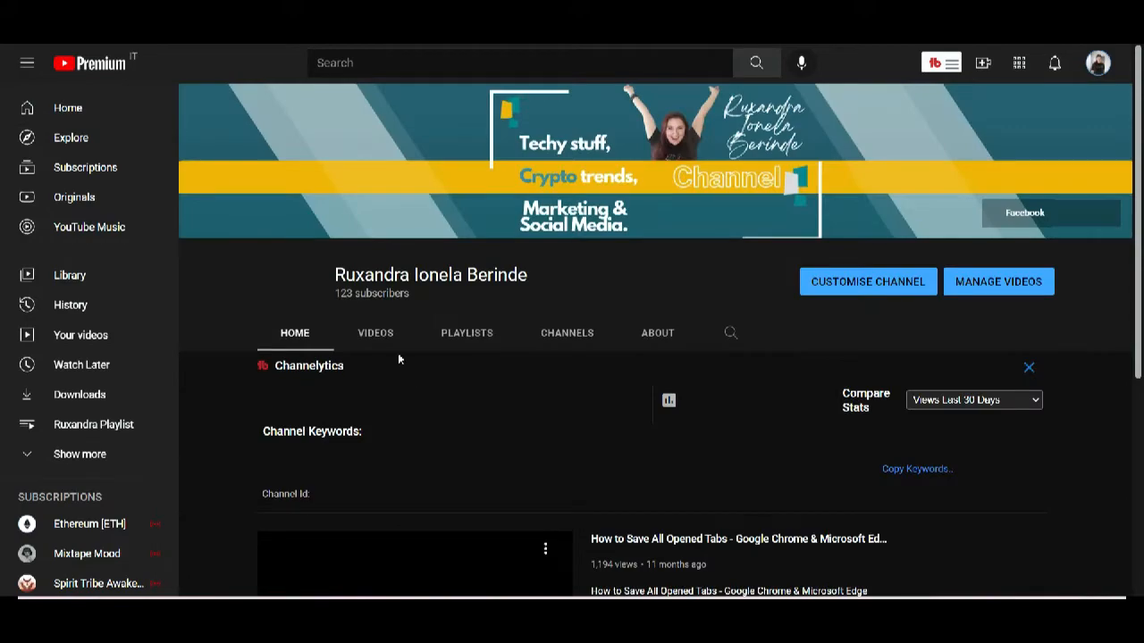
left_click(376, 333)
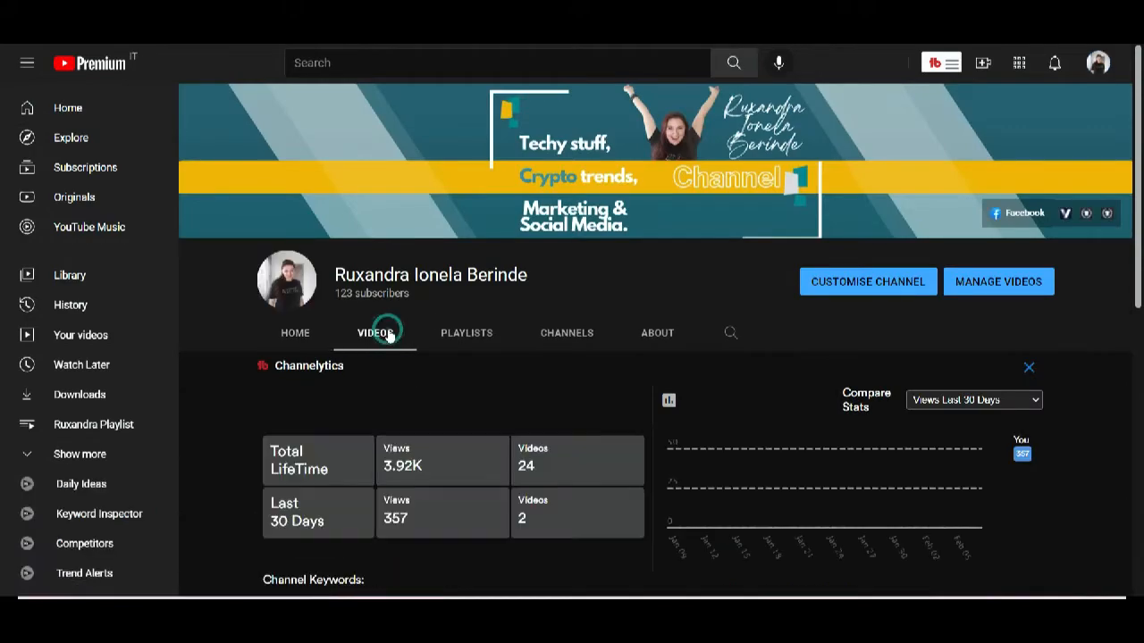
scroll(388, 329, "down", 1)
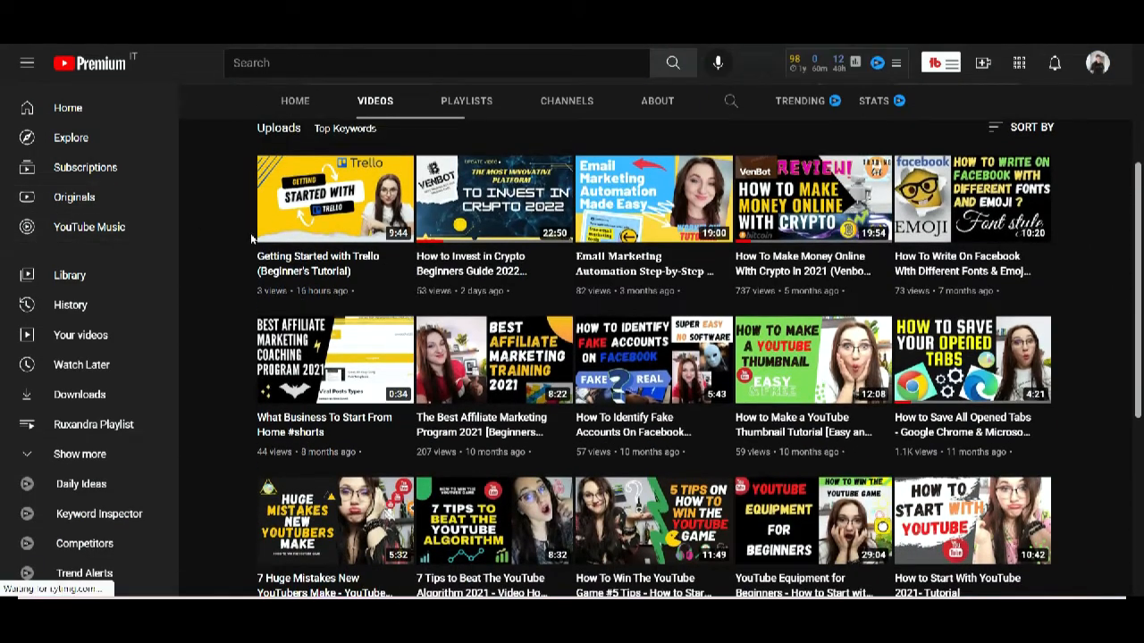
Check which playlists the "Getting Started with Trello" video is saved to
left_click(405, 258)
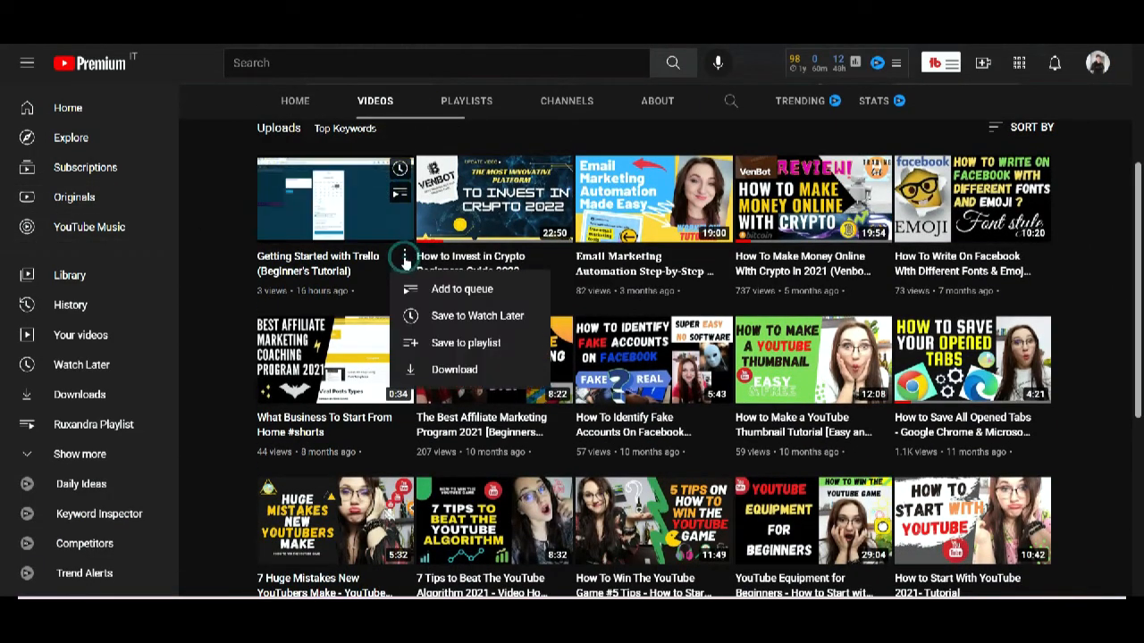
left_click(459, 345)
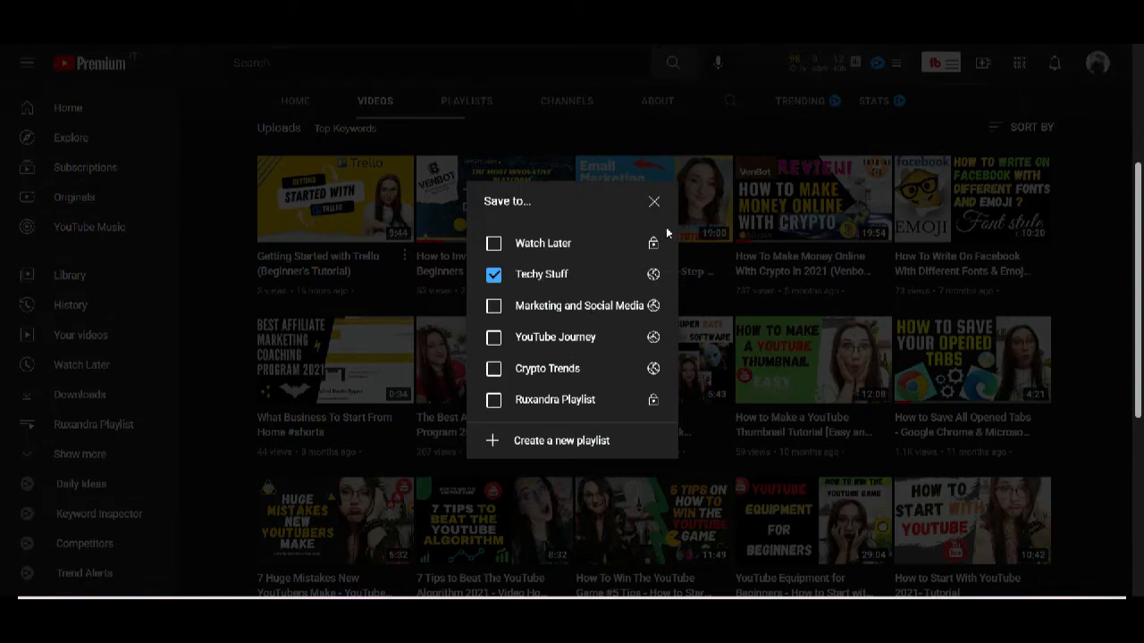
left_click(654, 205)
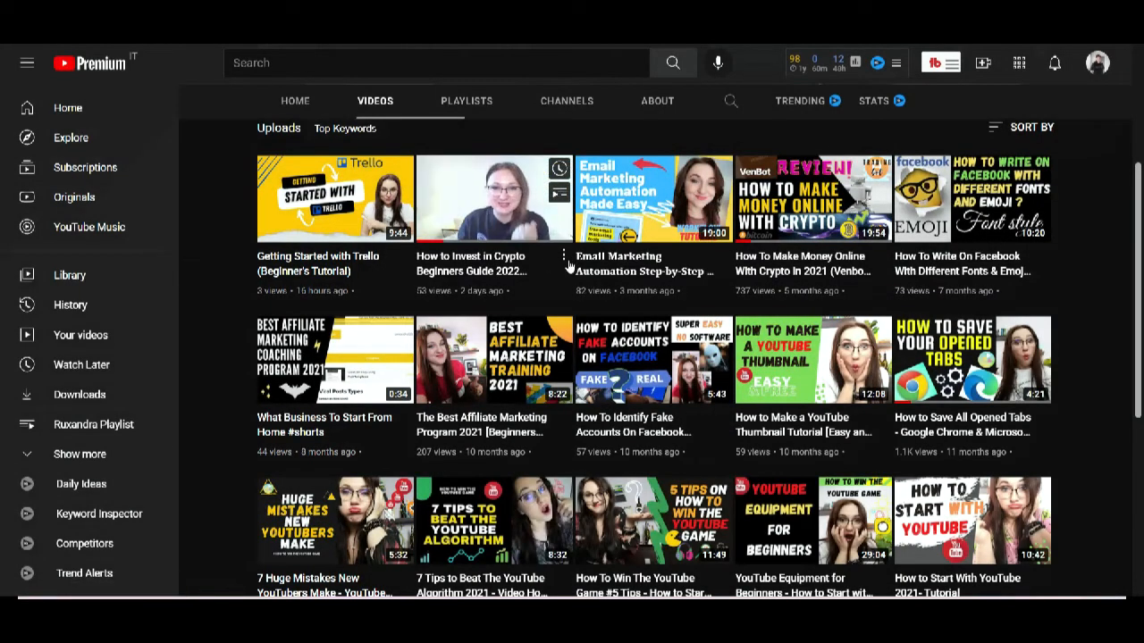
Save the "How to Invest in Crypto Beginners Guide 2022" video to the Crypto Trends playlist
scroll(564, 331, "up", 2)
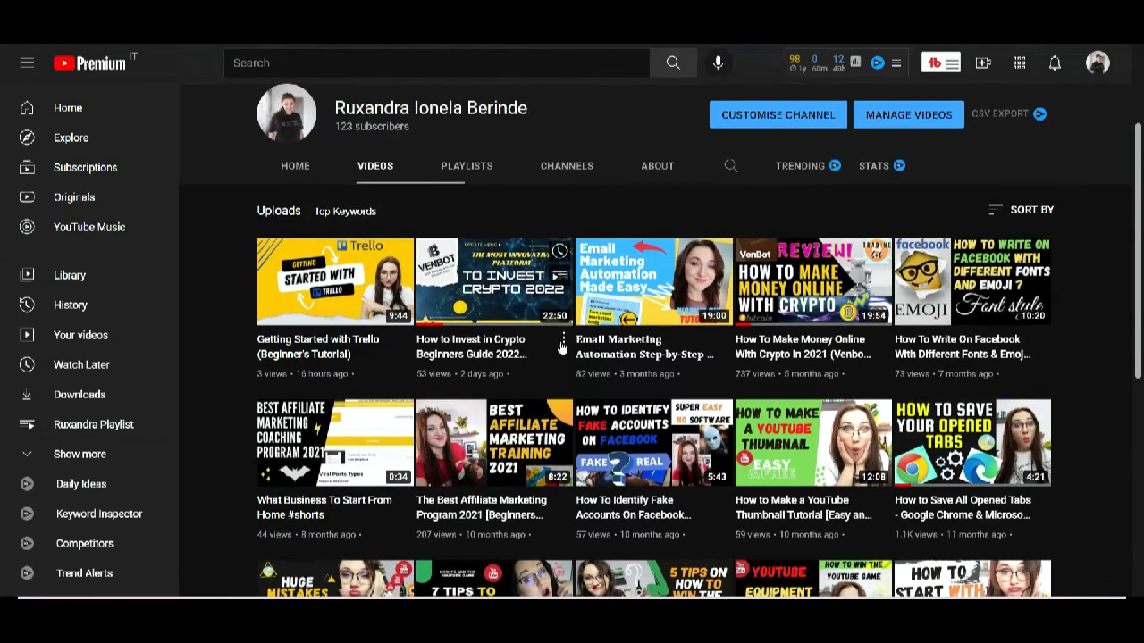
left_click(563, 341)
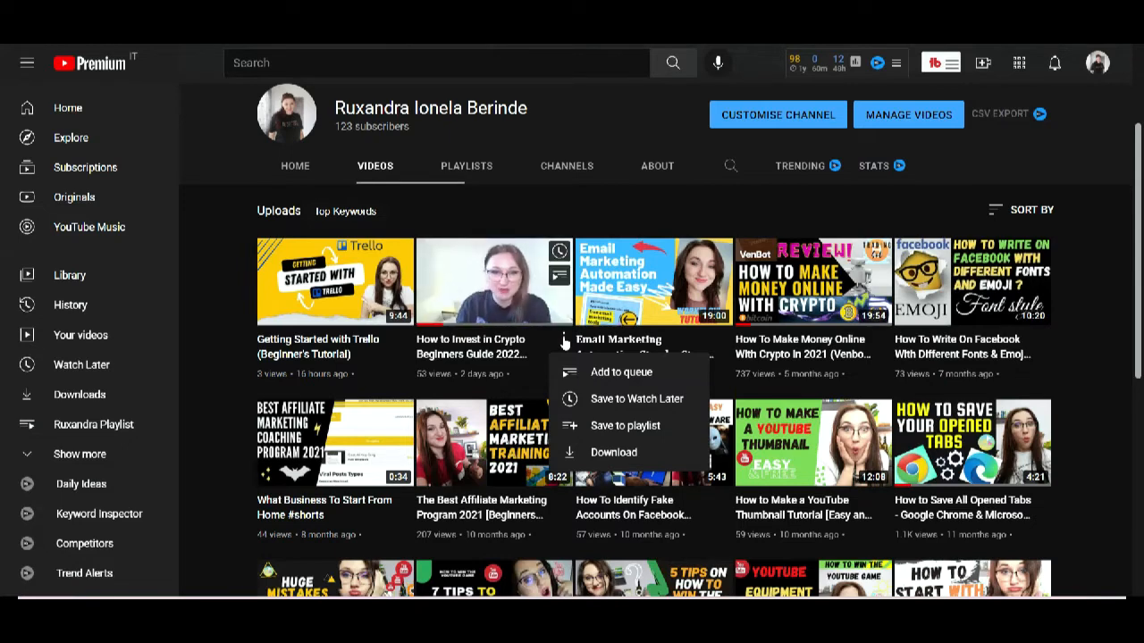
left_click(612, 429)
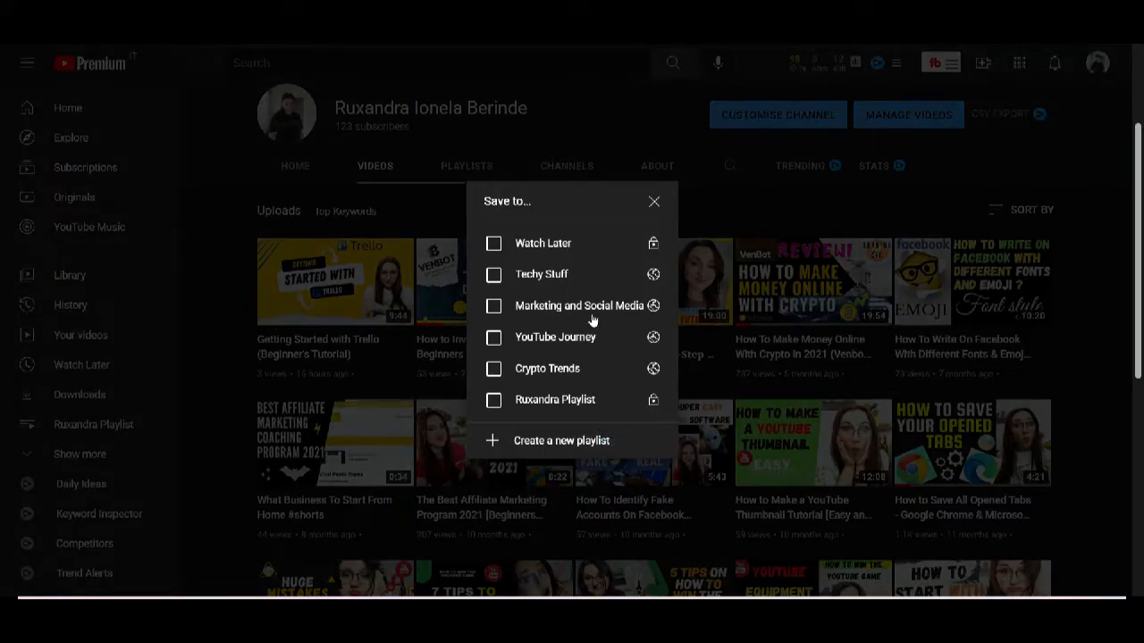
left_click(493, 370)
left_click(655, 204)
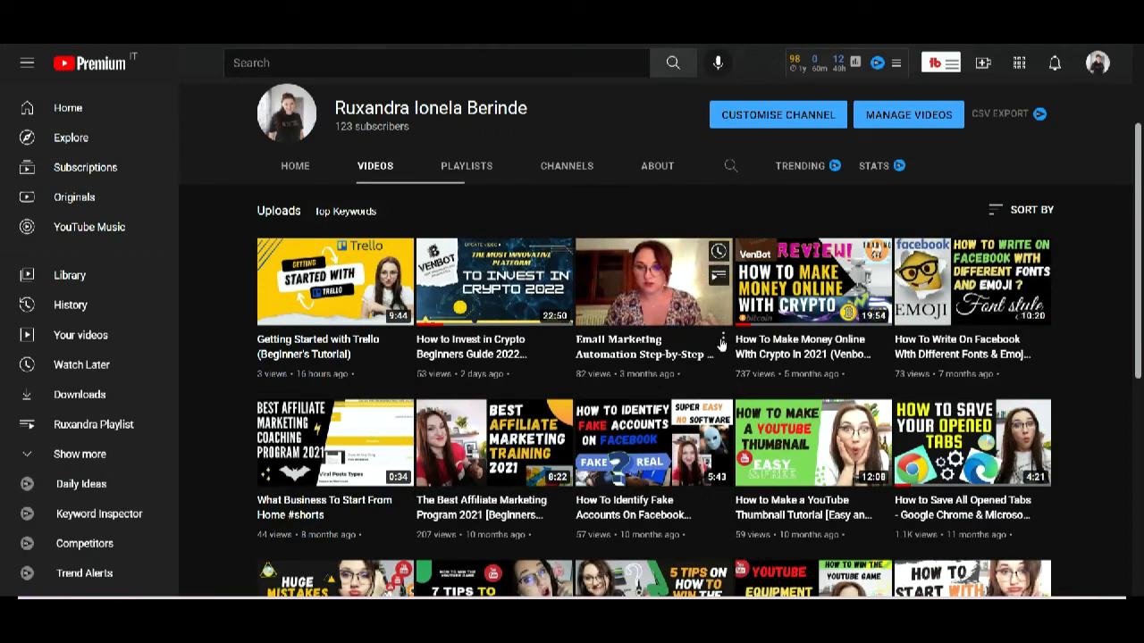
Save the "Email Marketing Automation Step-by-Step" video to the Techy Stuff playlist
left_click(723, 341)
left_click(764, 427)
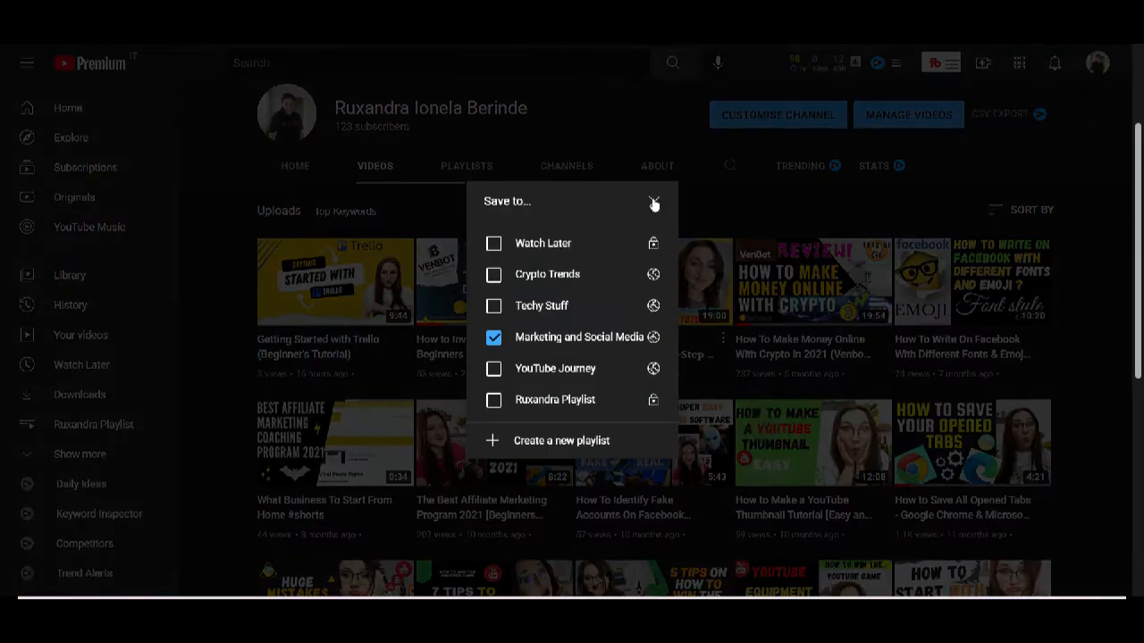
left_click(493, 308)
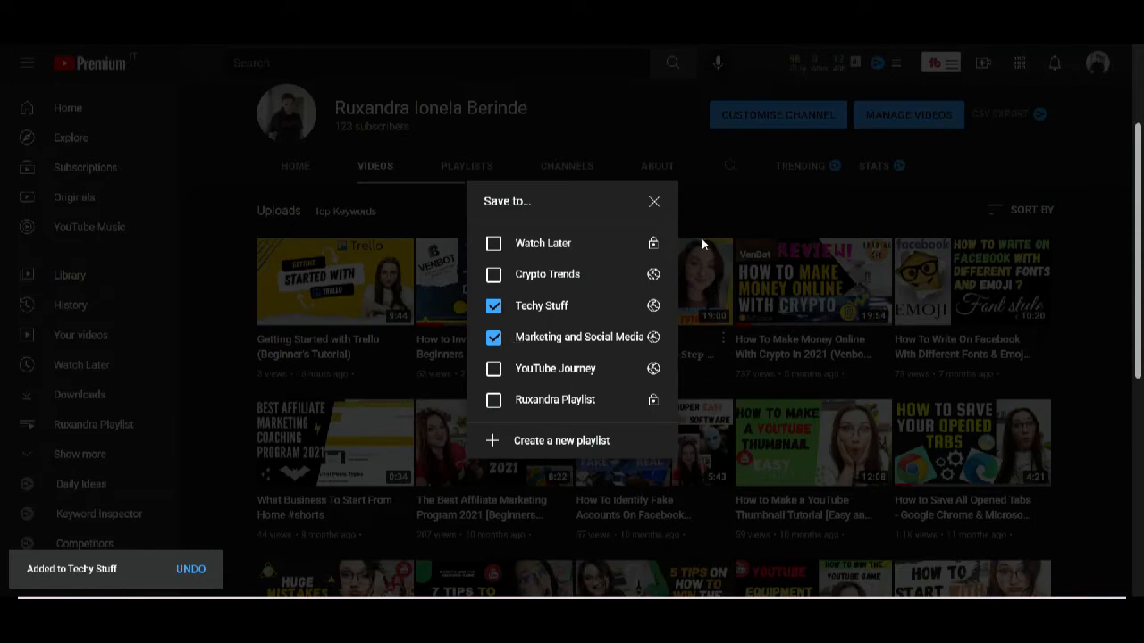
left_click(654, 206)
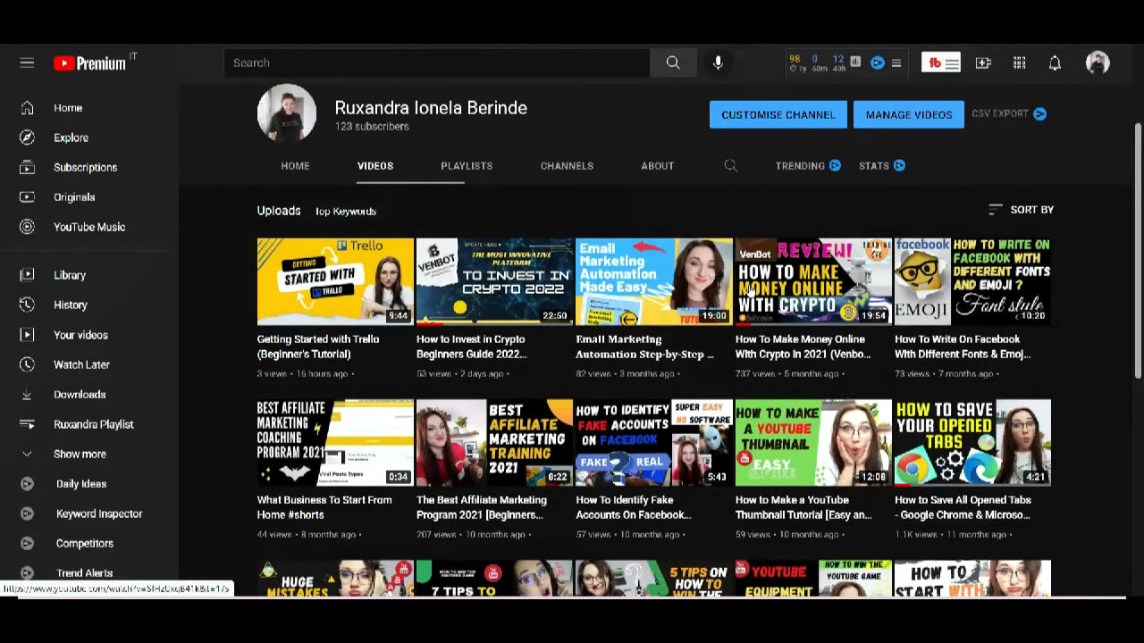
Save the "How To Make Money Online With Crypto In 2021" video to the Crypto Trends playlist
left_click(881, 342)
left_click(930, 426)
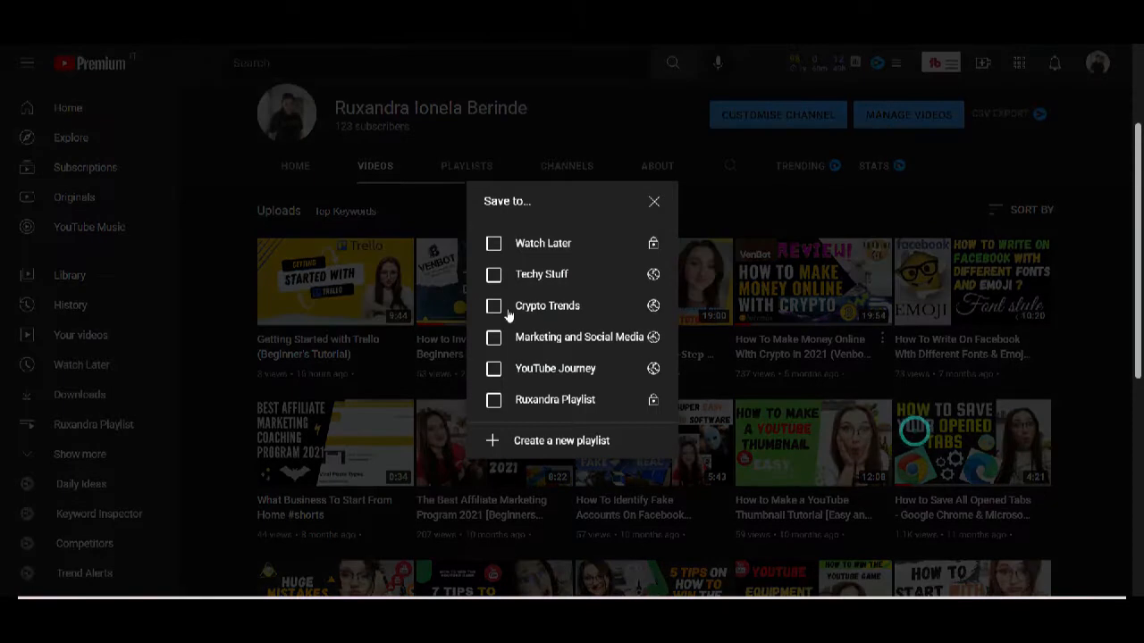
left_click(493, 308)
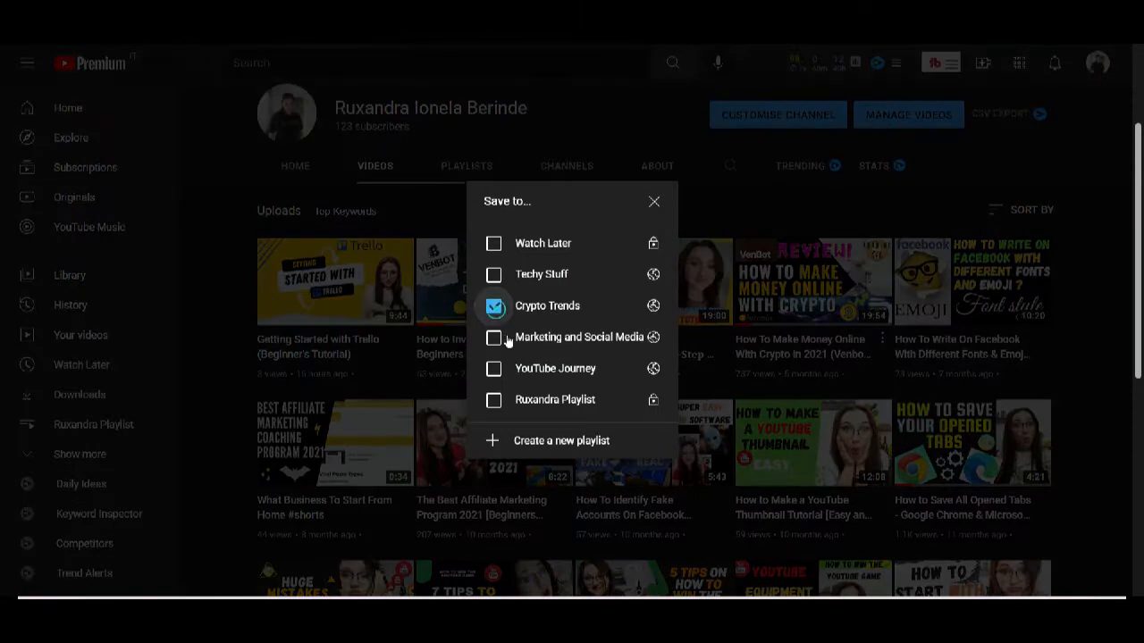
left_click(654, 204)
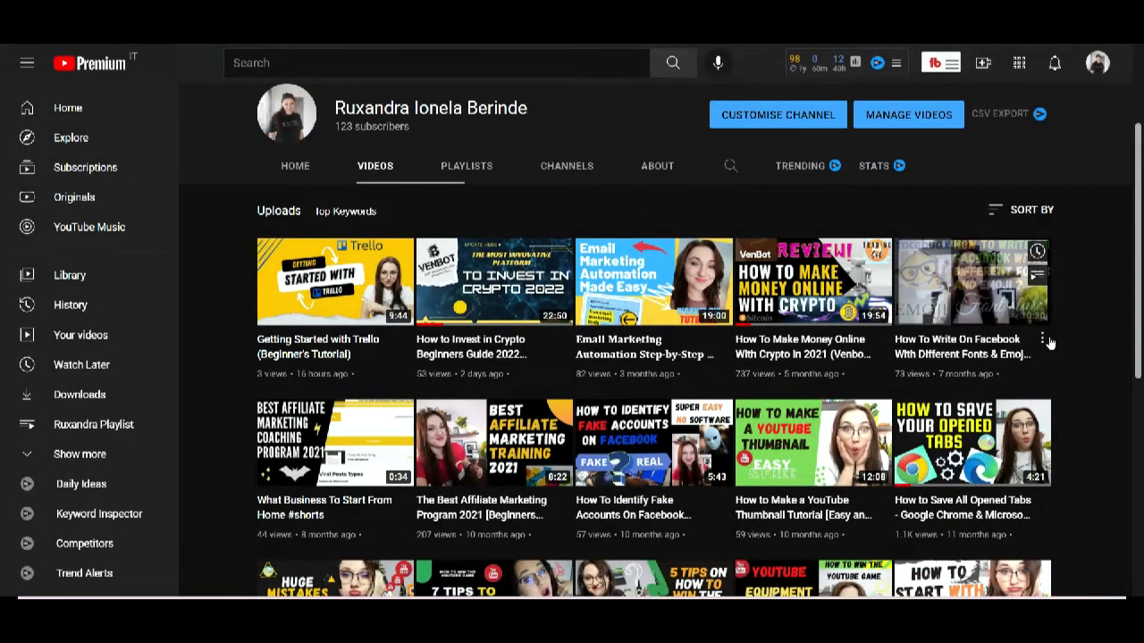
Save the "How To Write On Facebook With Different Fonts & Emoji" video to the Techy Stuff and Marketing and Social Media playlists
left_click(1042, 339)
left_click(954, 427)
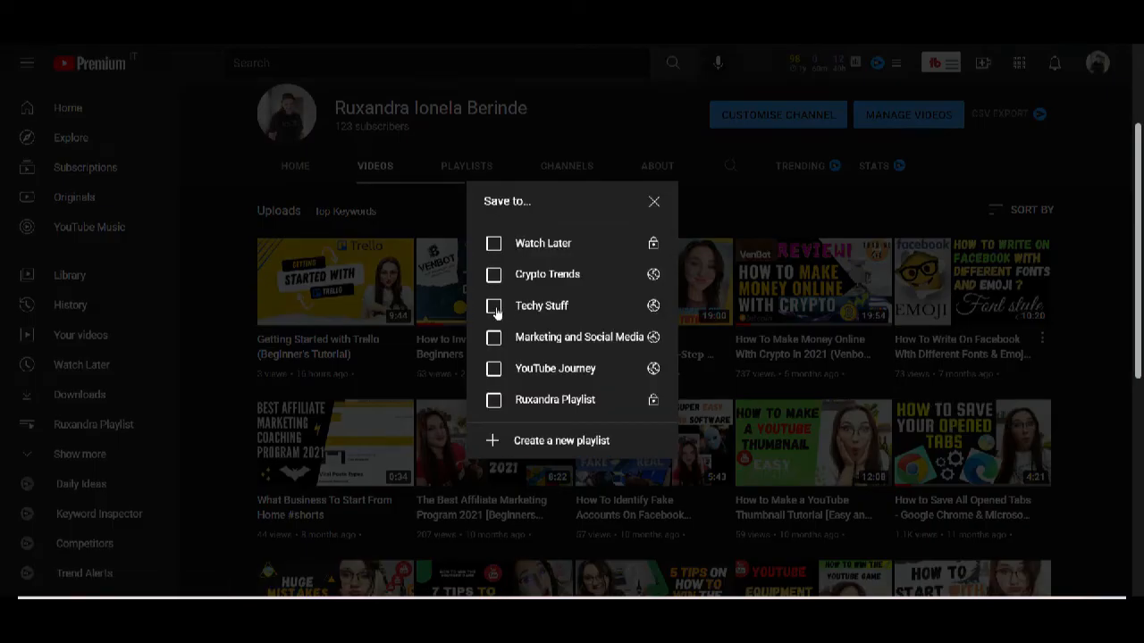
left_click(494, 306)
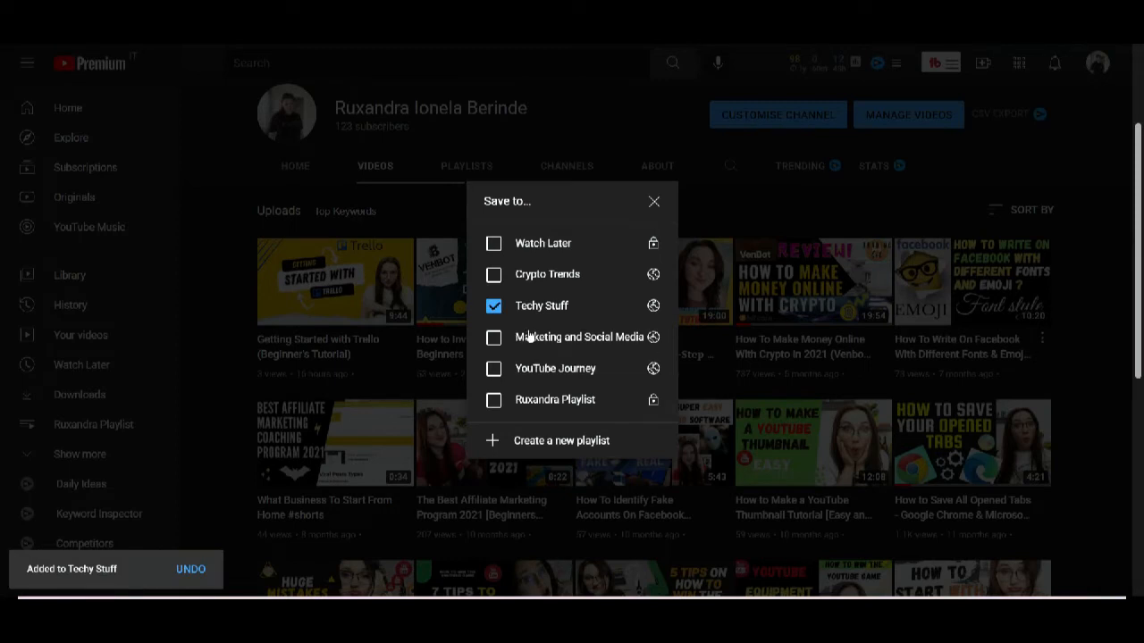
left_click(494, 337)
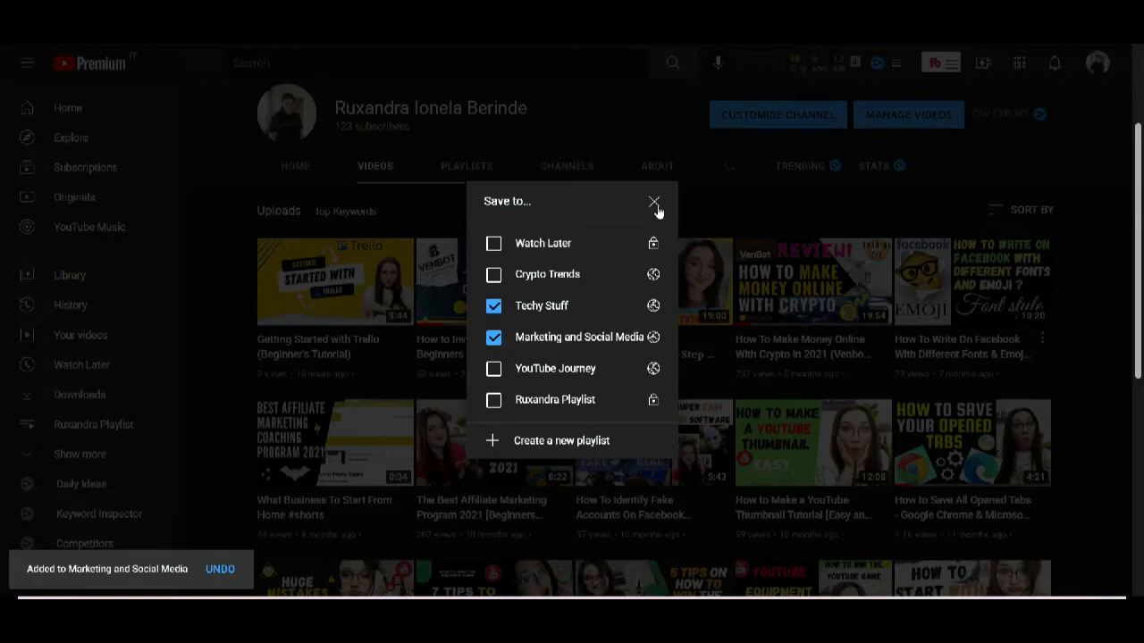
left_click(654, 203)
Check which playlists the "What Business To Start From Home #shorts" video is saved to
scroll(351, 204, "down", 3)
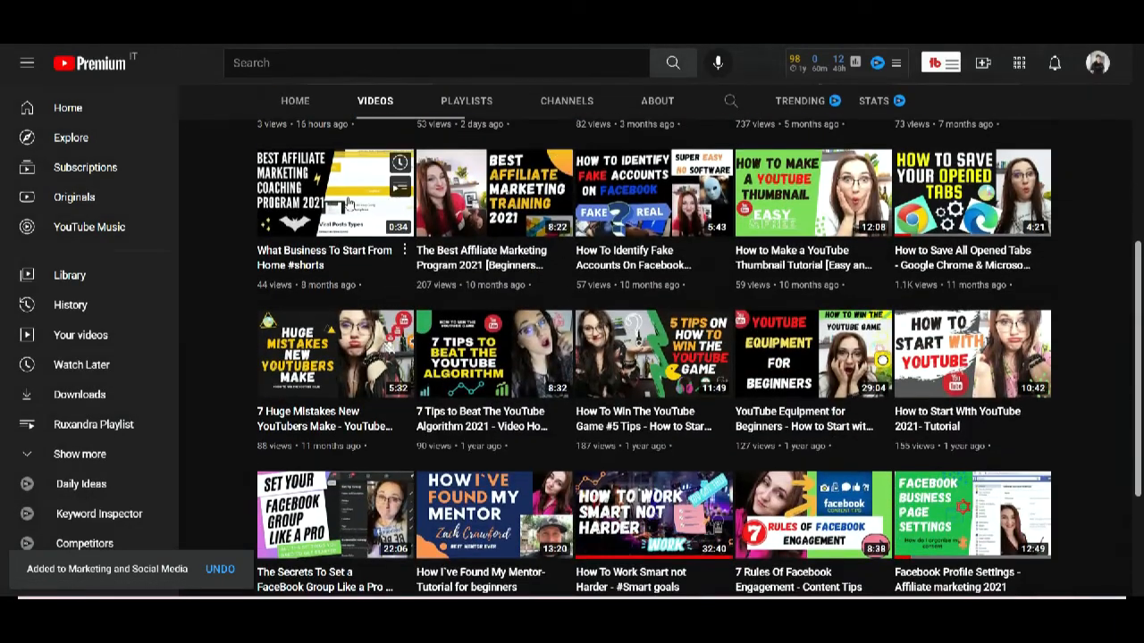
left_click(405, 252)
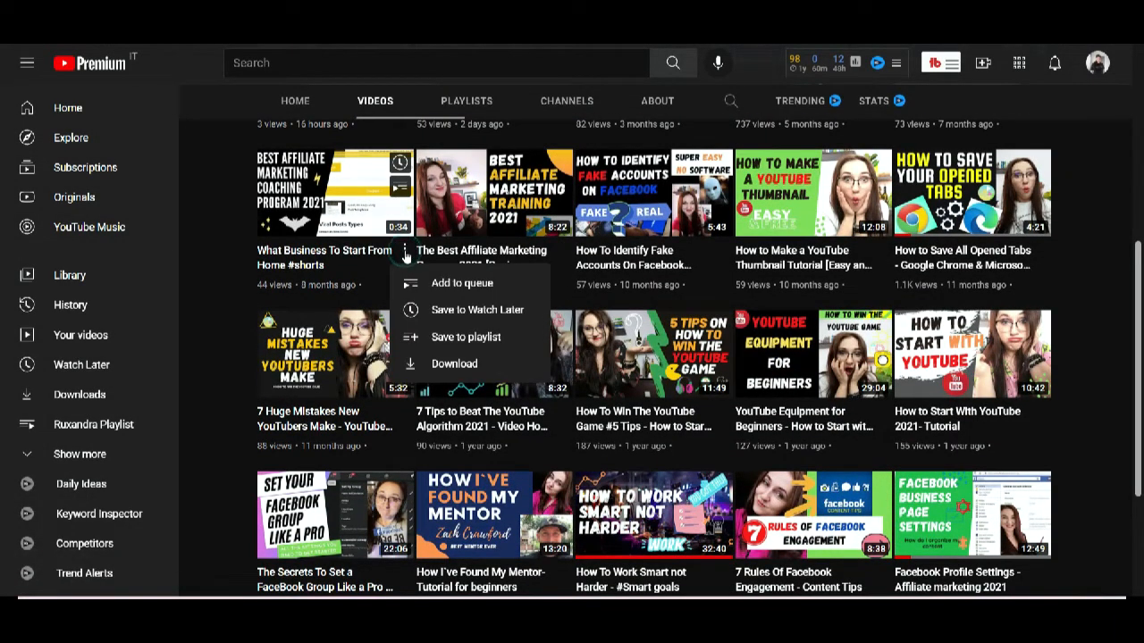
left_click(429, 340)
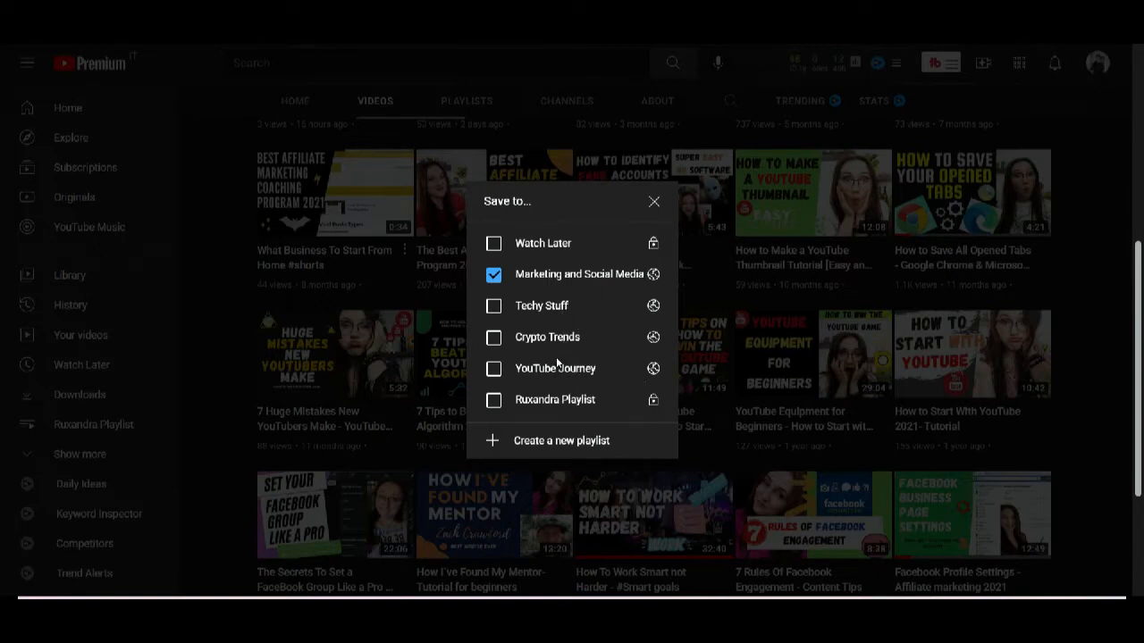
left_click(654, 203)
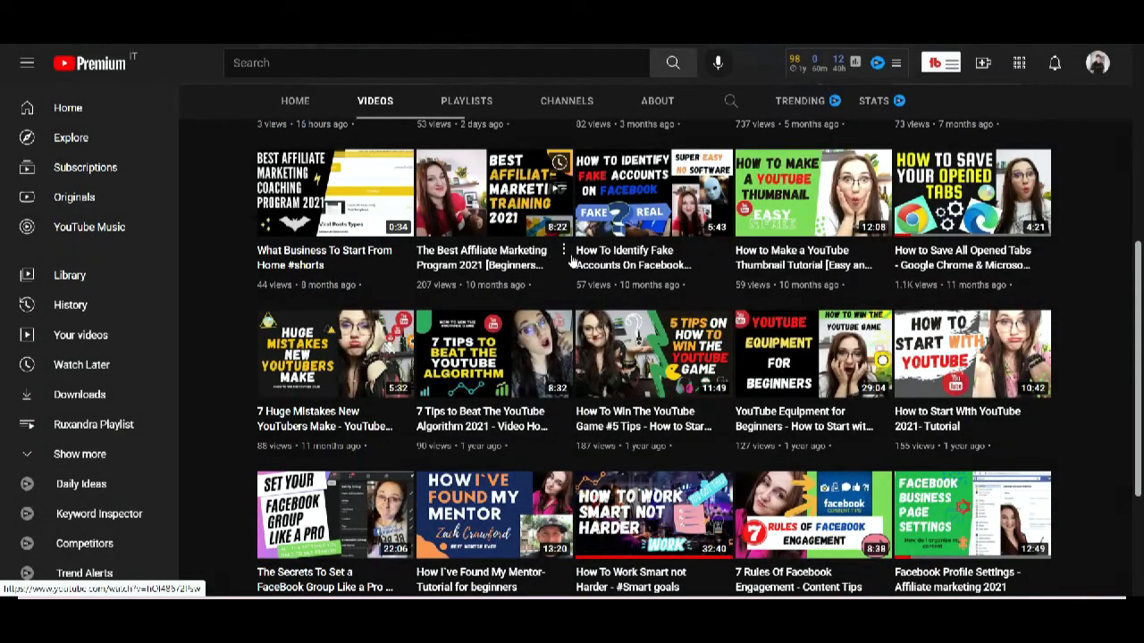
Check which playlists the "The Best Affiliate Marketing Program 2021" video is saved to
left_click(564, 248)
left_click(596, 337)
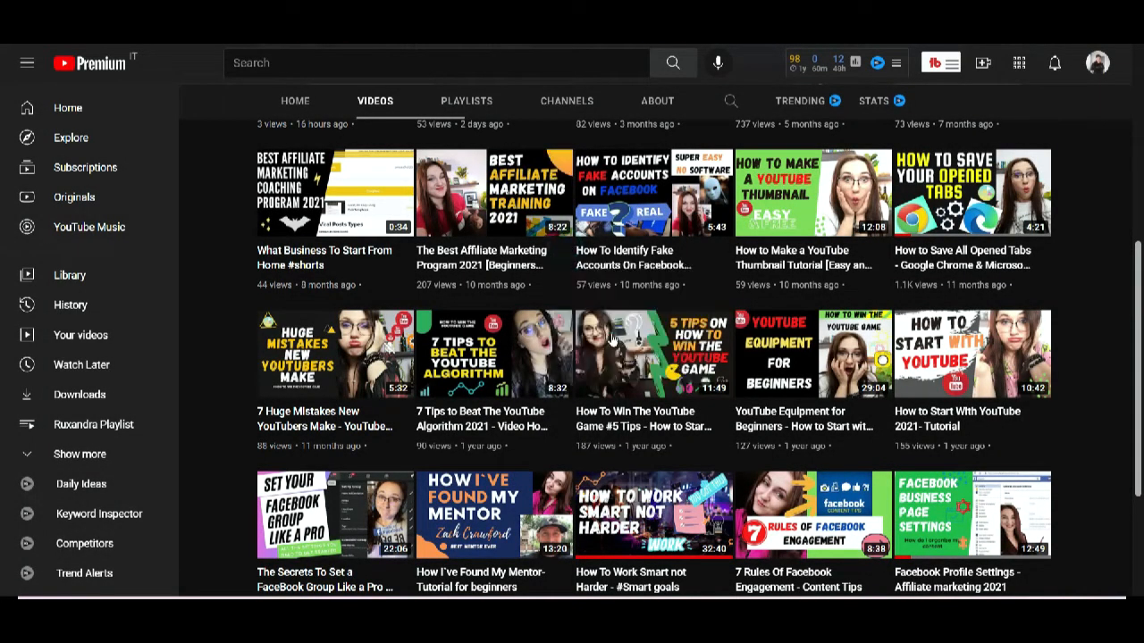
left_click(656, 200)
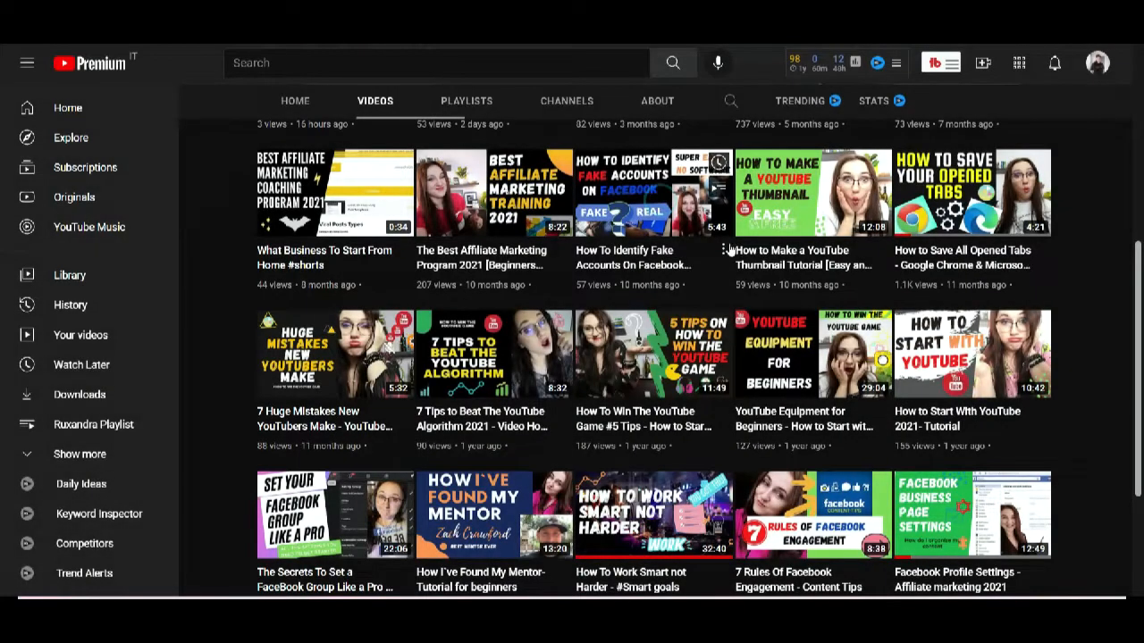
Save the "How To Identify Fake Accounts On Facebook" video to the Techy Stuff and Marketing and Social Media playlists
left_click(723, 251)
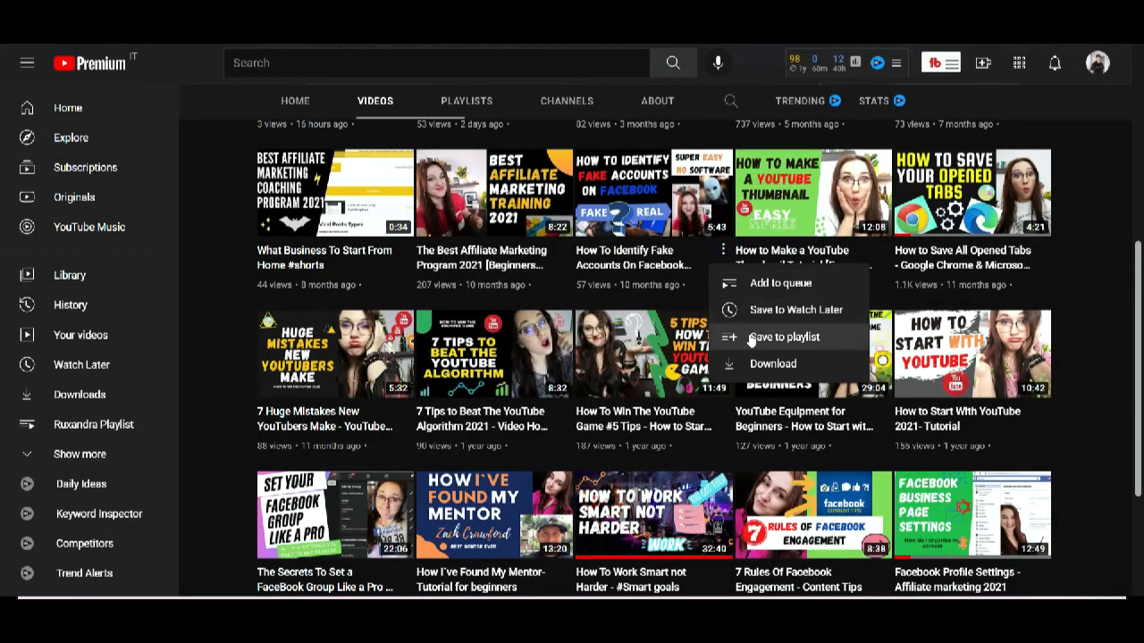
left_click(783, 337)
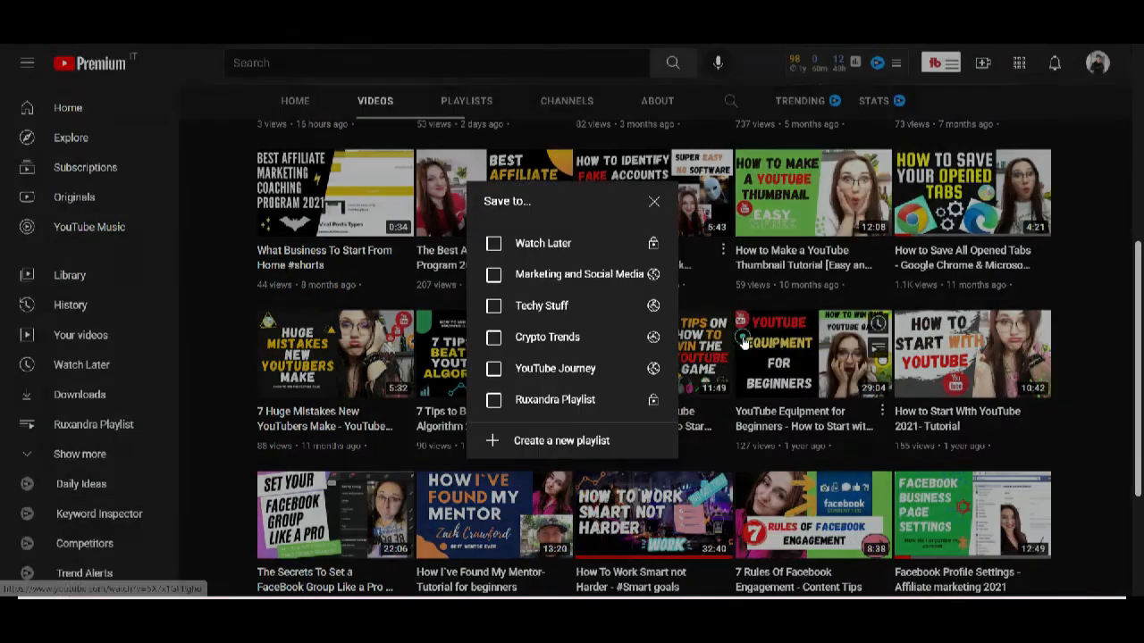
left_click(497, 307)
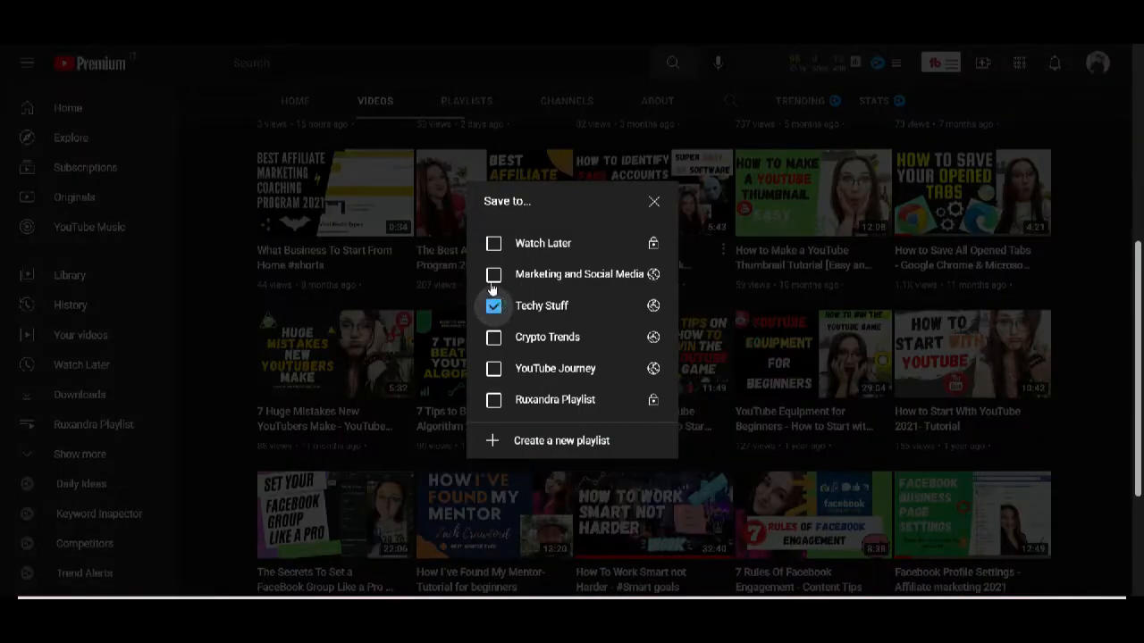
left_click(493, 274)
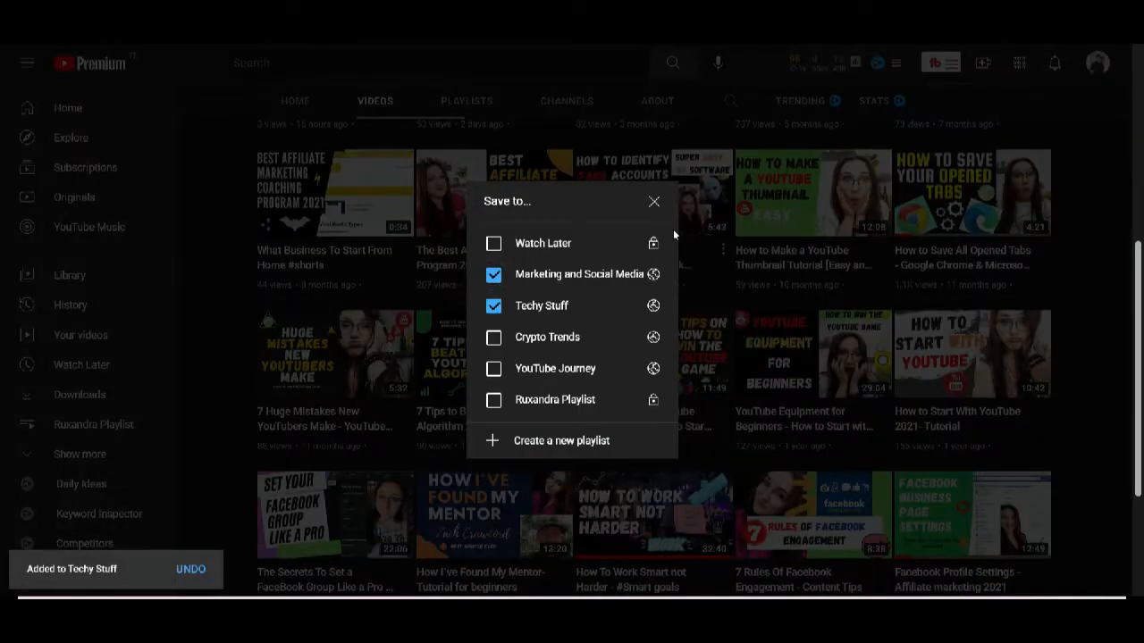
left_click(654, 203)
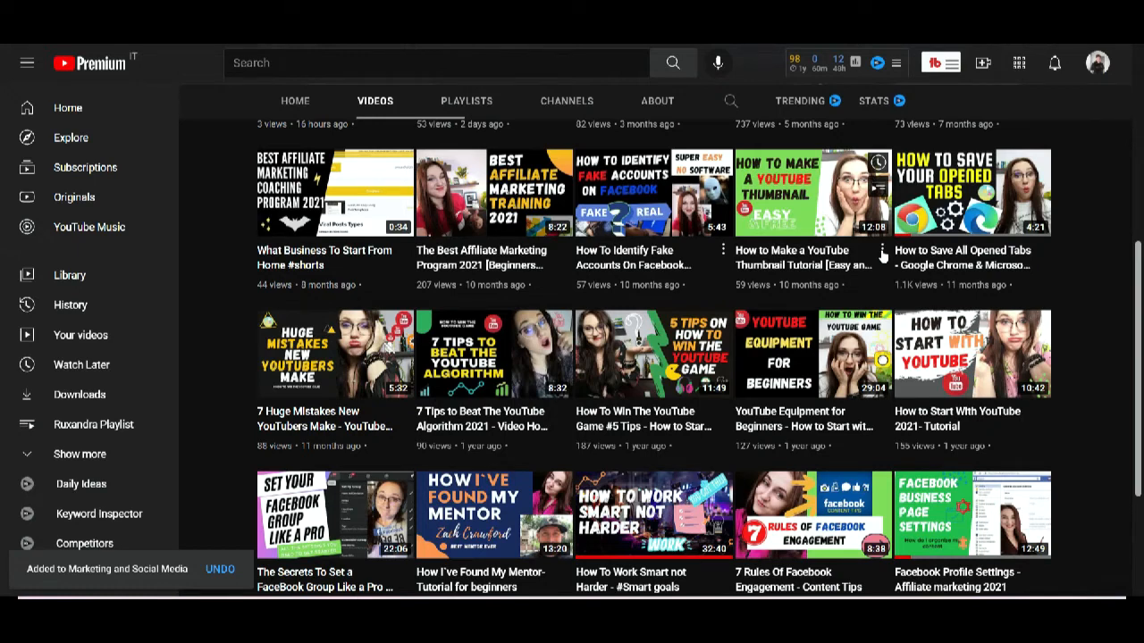
Save the "How to Make a YouTube Thumbnail Tutorial" video to the YouTube Journey playlist
left_click(881, 253)
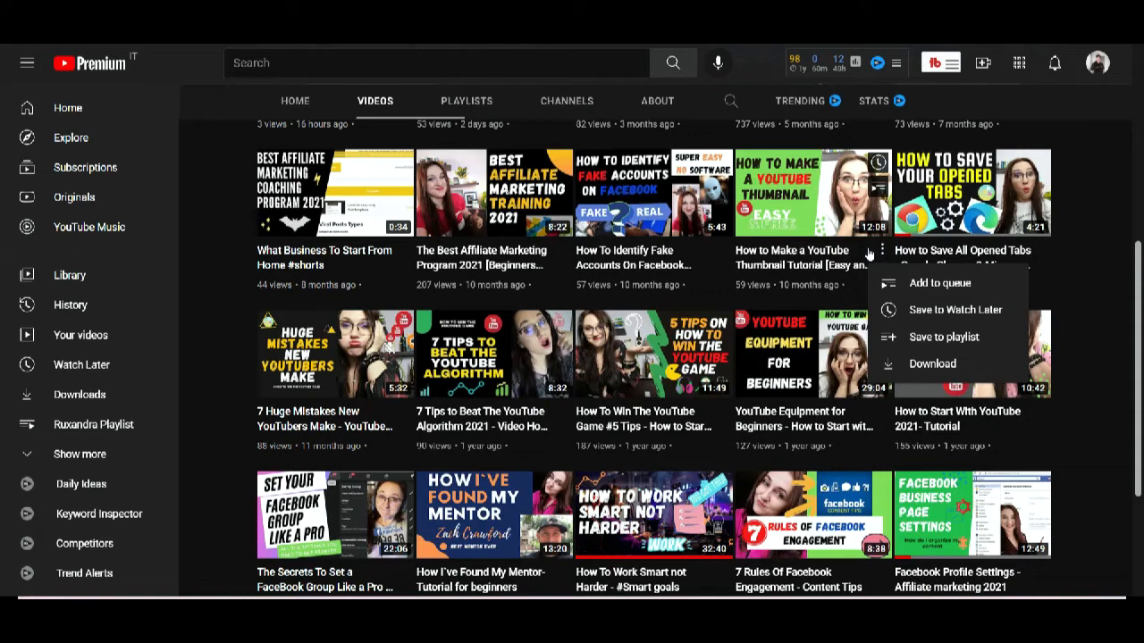
left_click(920, 336)
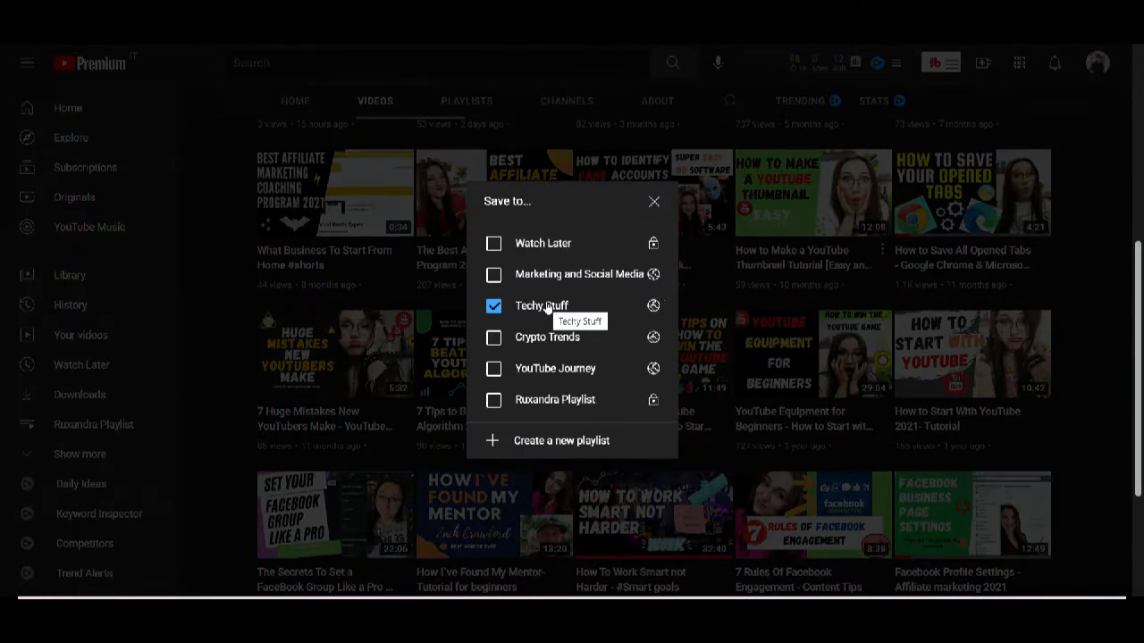
left_click(495, 369)
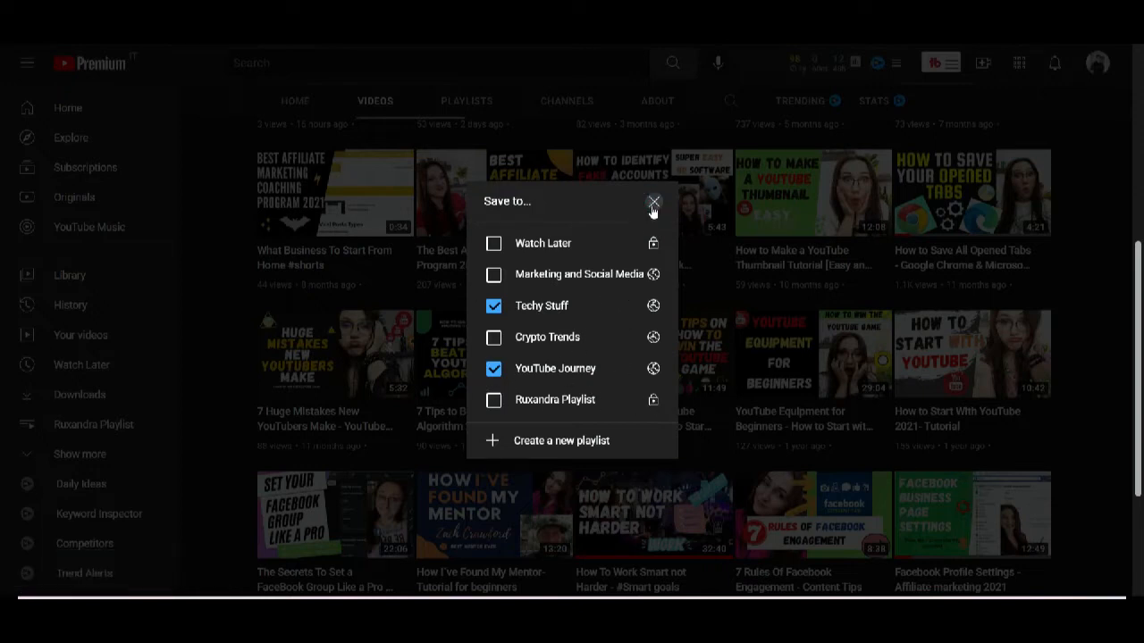
left_click(653, 203)
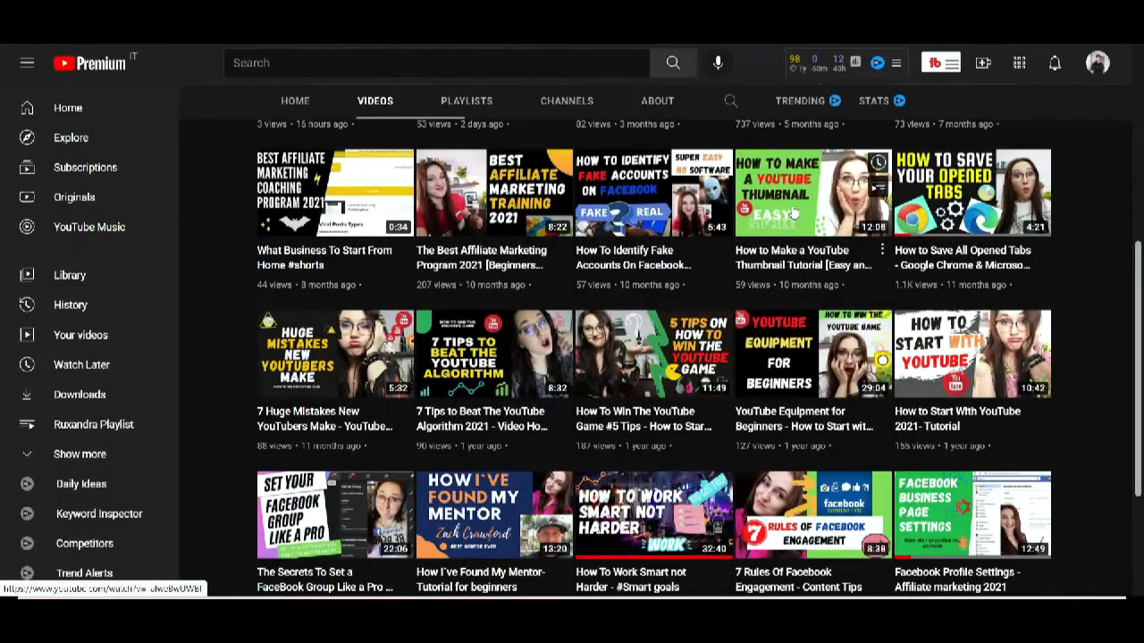
Check which playlists the "How to Save All Opened Tabs" video is saved to
left_click(1041, 250)
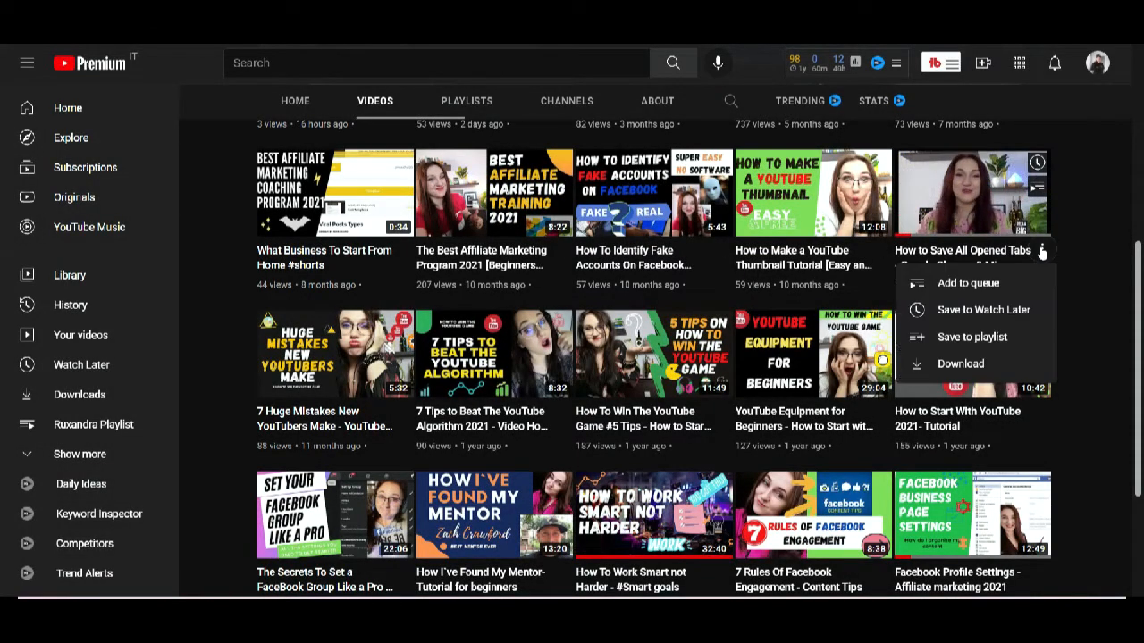
left_click(933, 336)
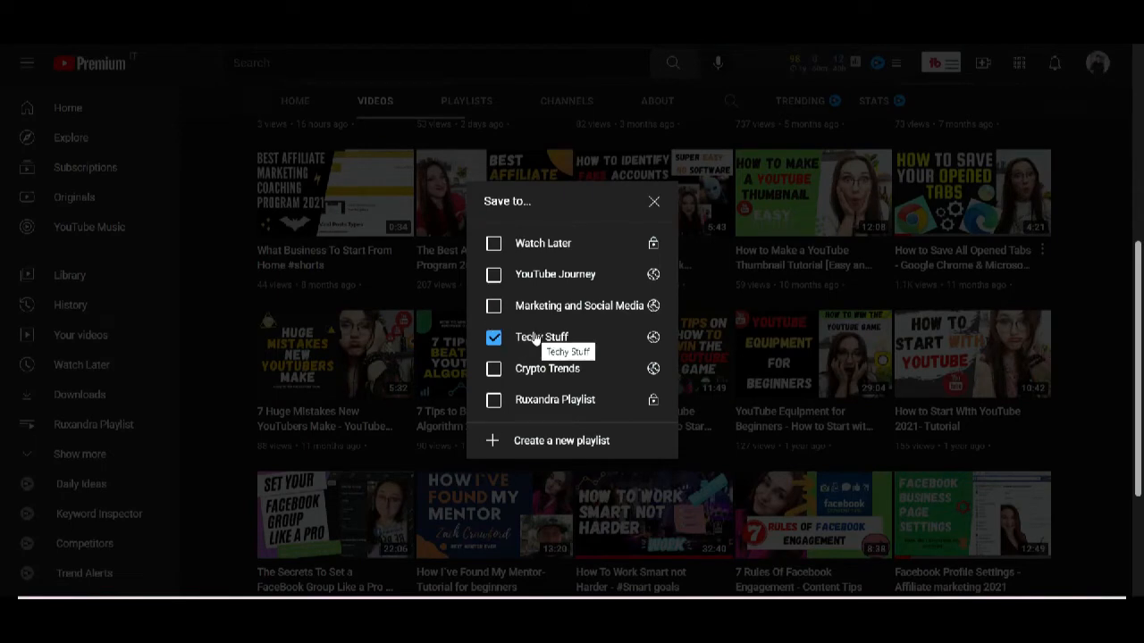
left_click(655, 204)
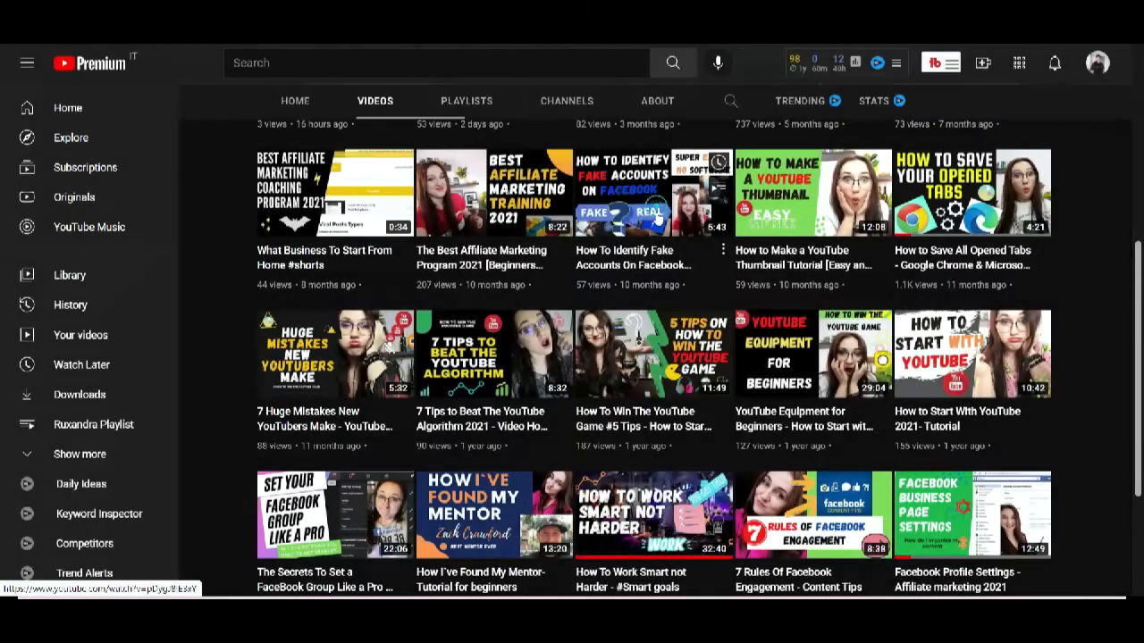
Check the playlist assignments of the "7 Huge Mistakes New YouTubers Make" and "7 Tips to Beat The YouTube Algorithm 2021" videos
left_click(399, 412)
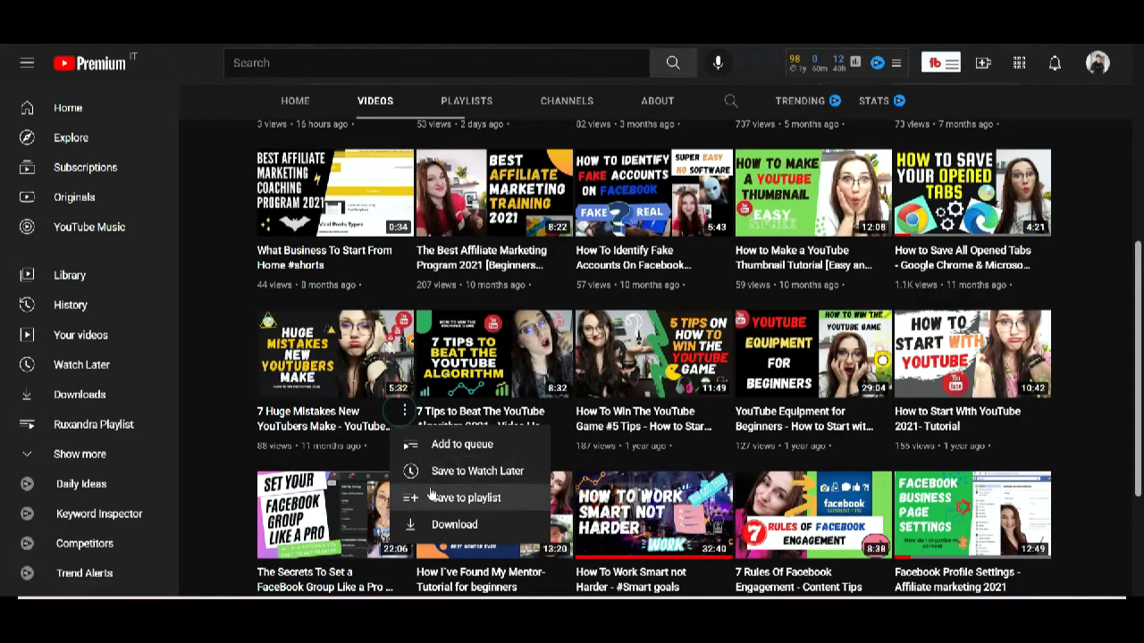
left_click(434, 498)
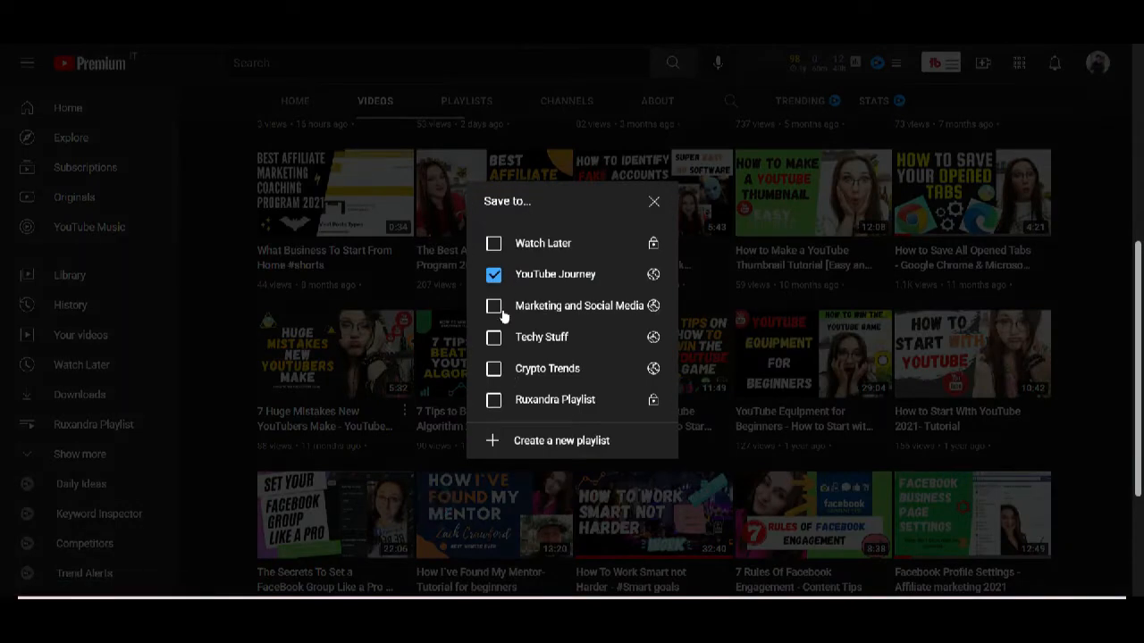
left_click(655, 205)
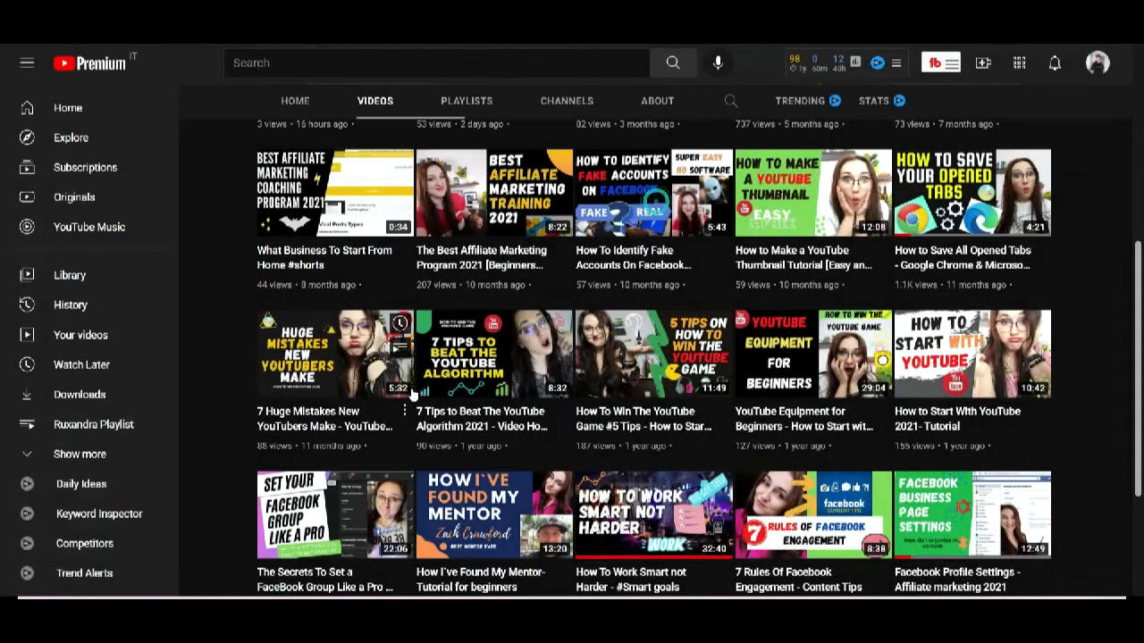
left_click(563, 411)
left_click(628, 498)
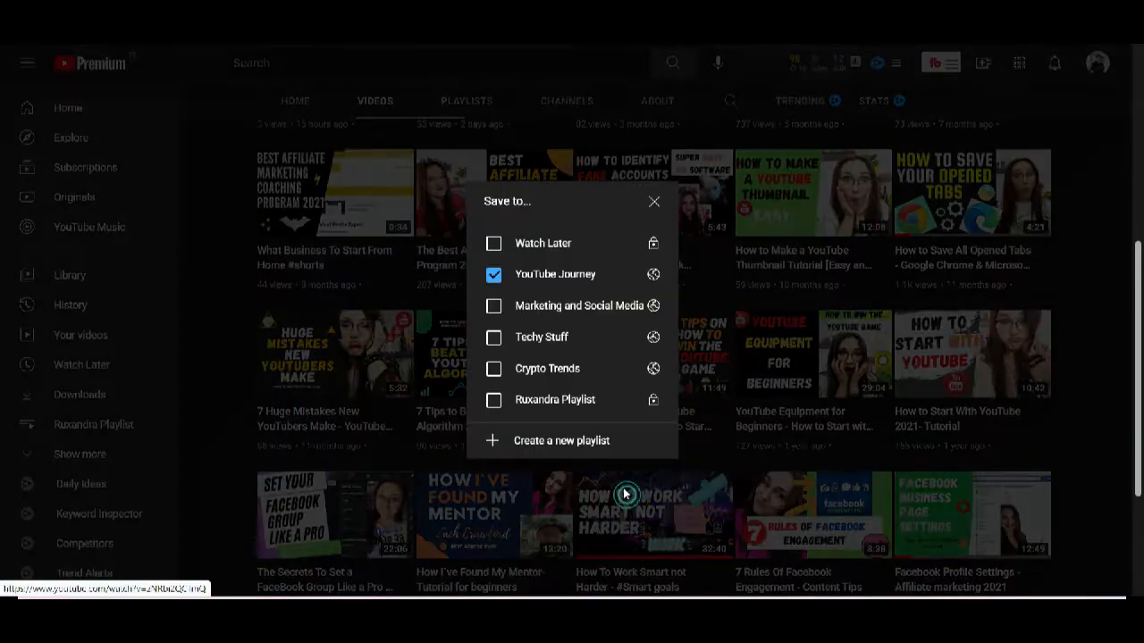
left_click(654, 201)
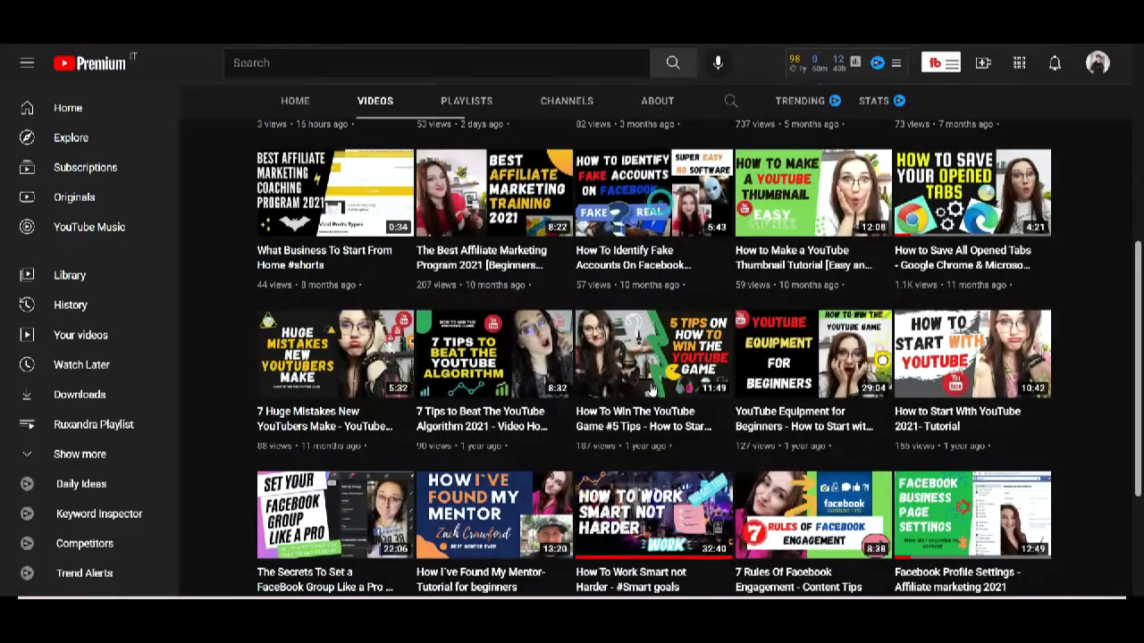
Check the playlist assignments of the "How To Win The YouTube Game #5 Tips" and "YouTube Equipment for Beginners" videos
left_click(723, 412)
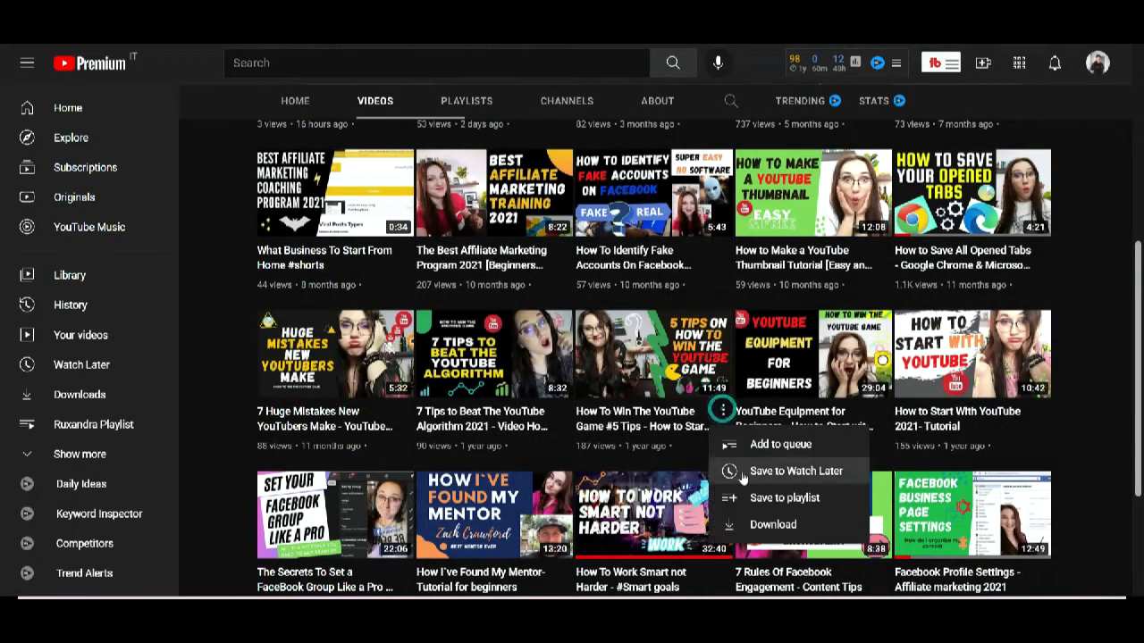
left_click(788, 499)
left_click(654, 201)
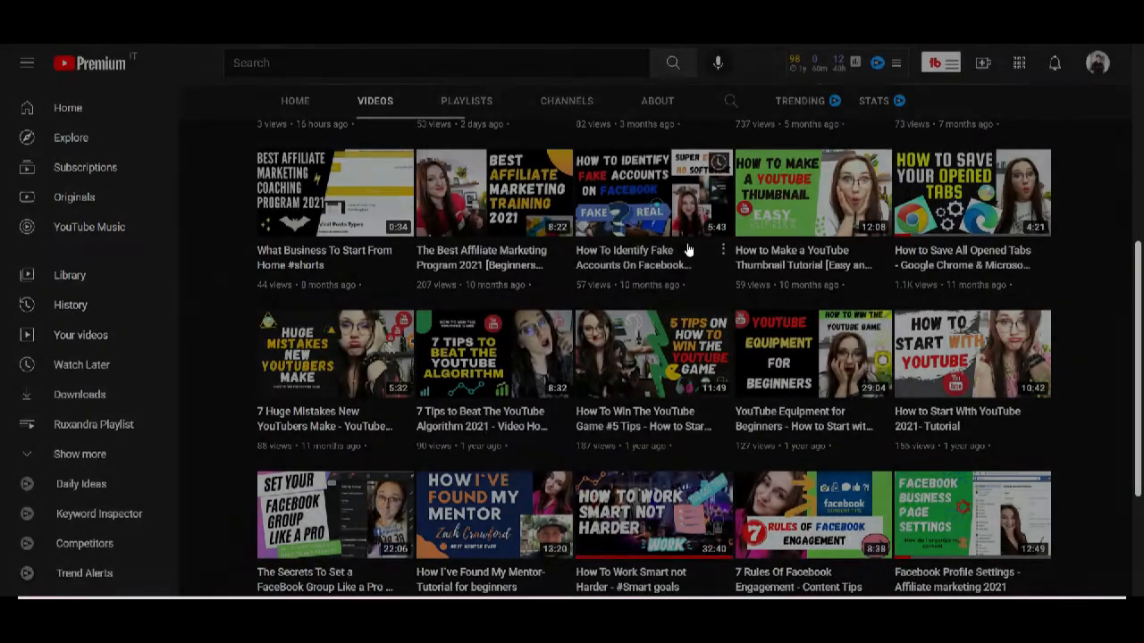
left_click(882, 411)
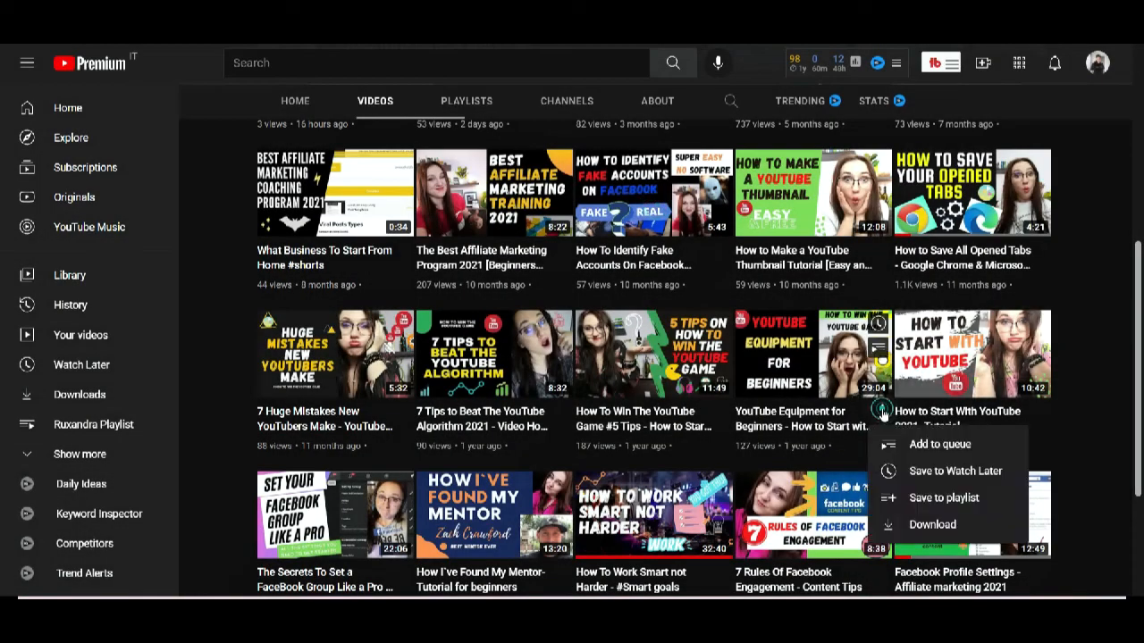
left_click(925, 498)
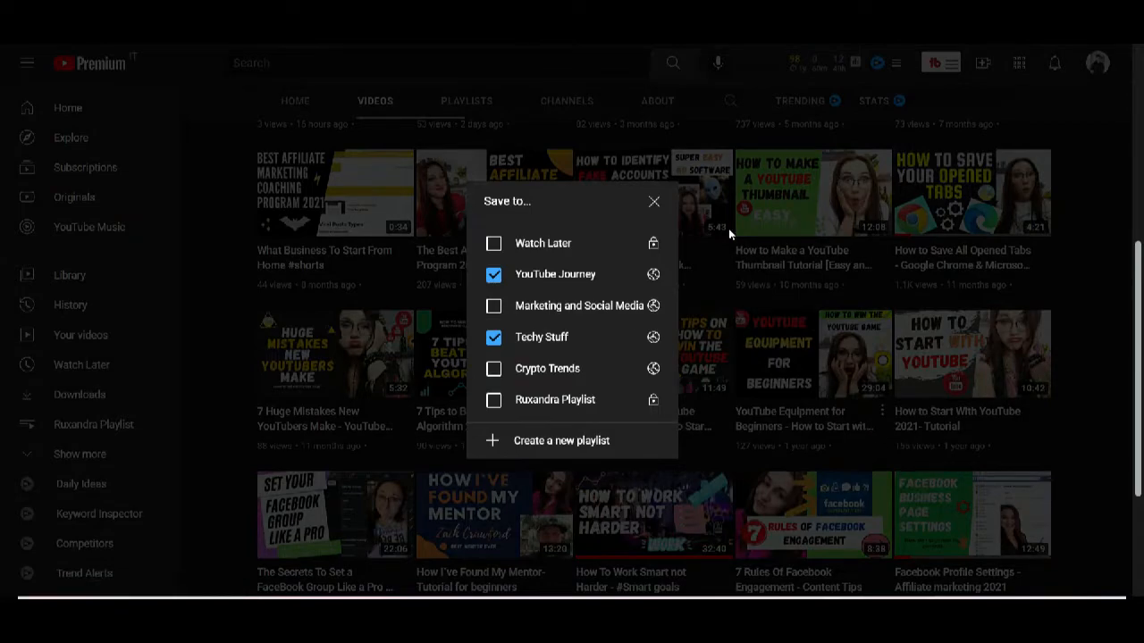
left_click(656, 202)
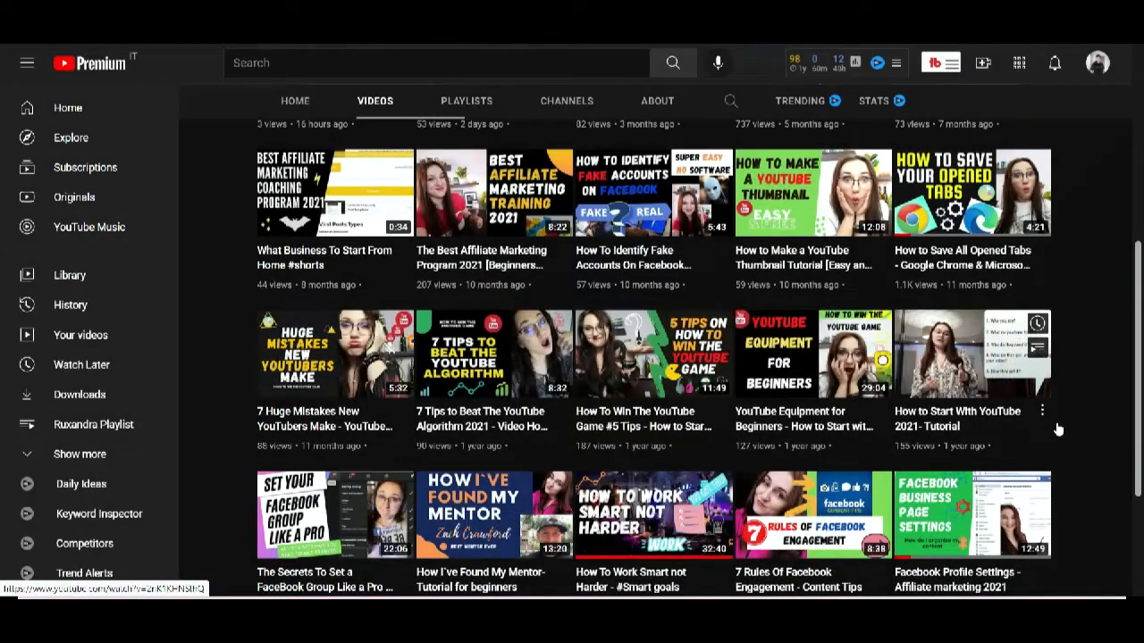
Save the "How to Start With YouTube 2021- Tutorial" video to the YouTube Journey playlist
left_click(1041, 411)
left_click(930, 498)
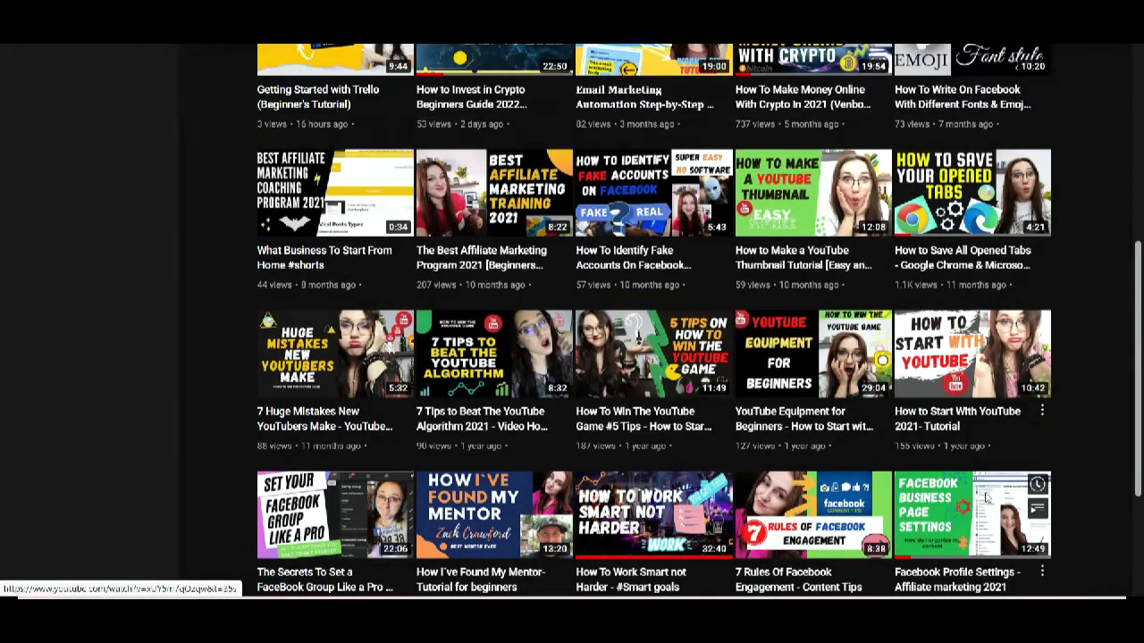
left_click(493, 277)
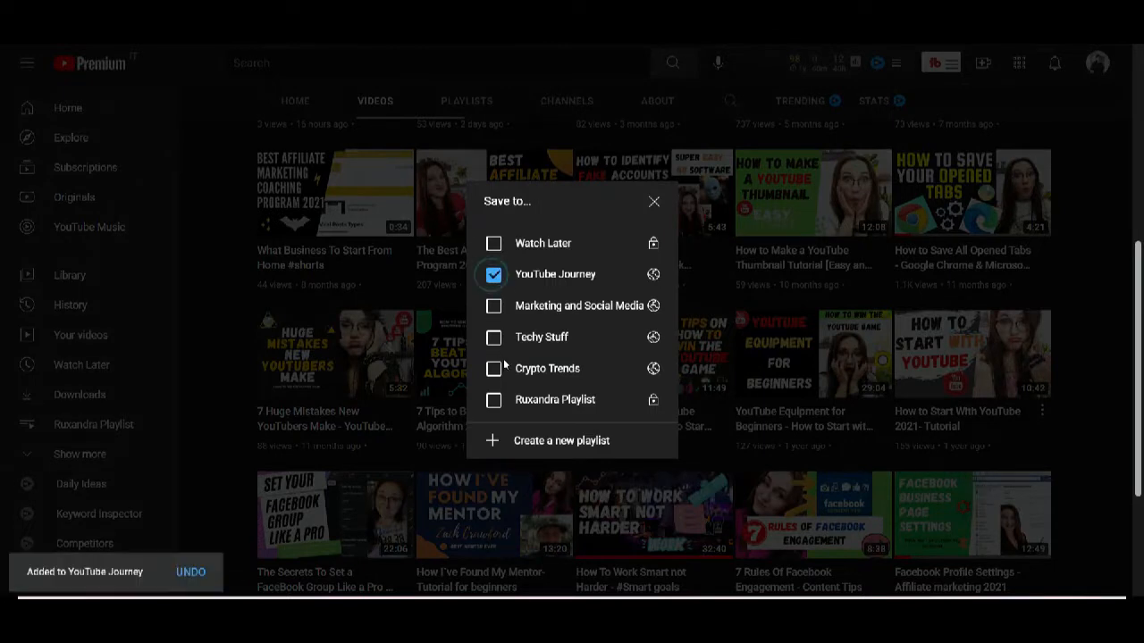
left_click(654, 203)
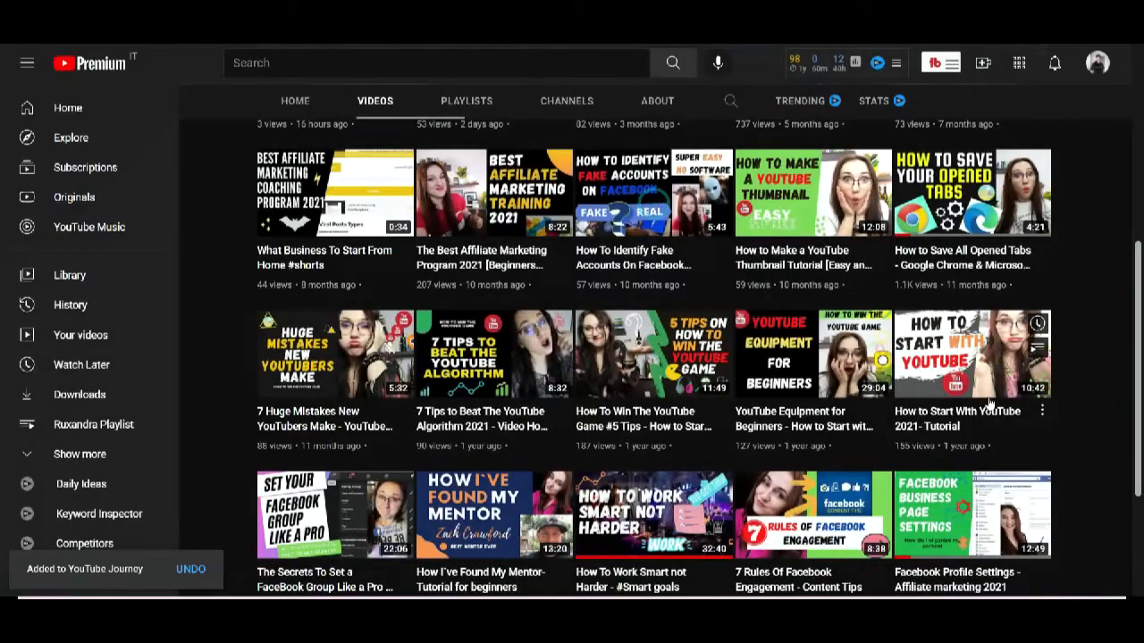
Check which playlists the "The Secrets To Set a FaceBook Group Like a Pro" video is saved to
scroll(419, 473, "down", 2)
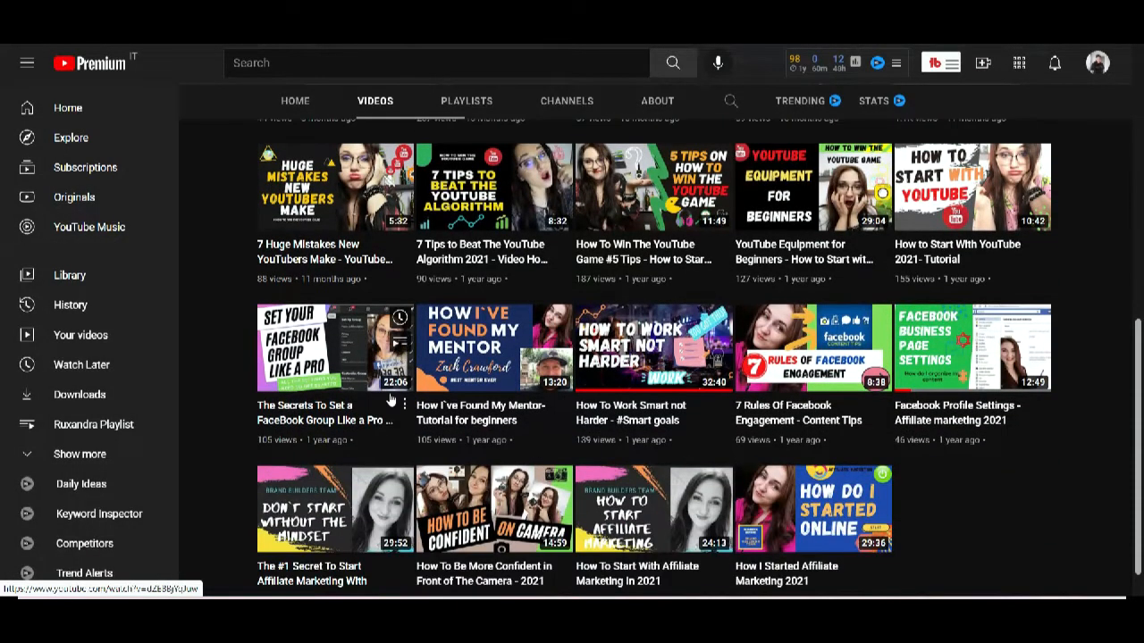
left_click(405, 412)
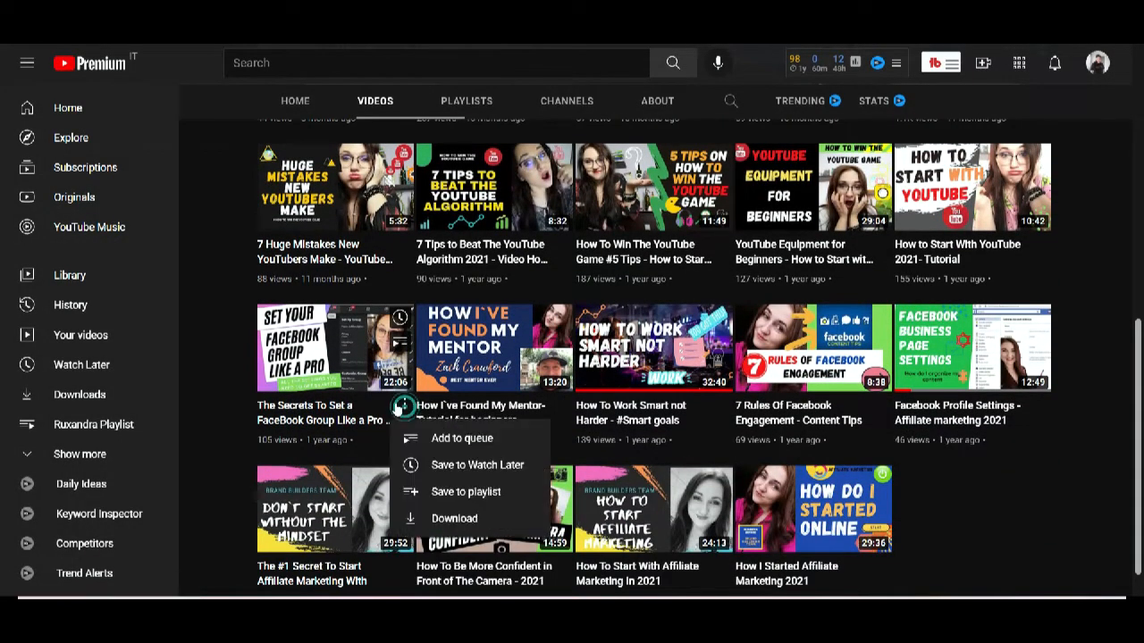
left_click(444, 489)
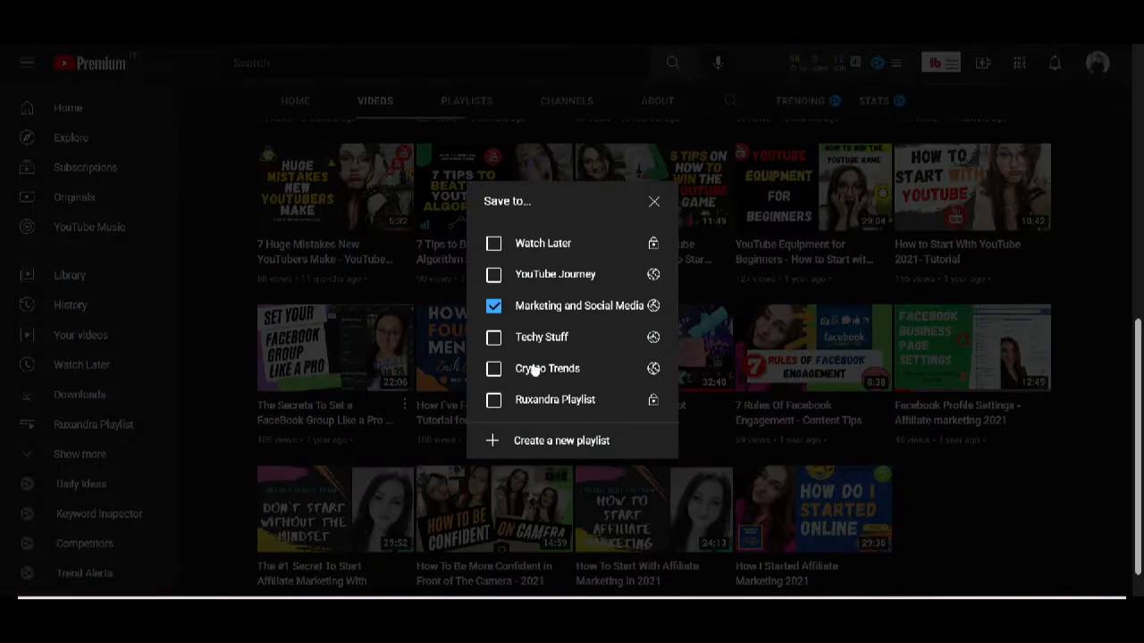
left_click(655, 204)
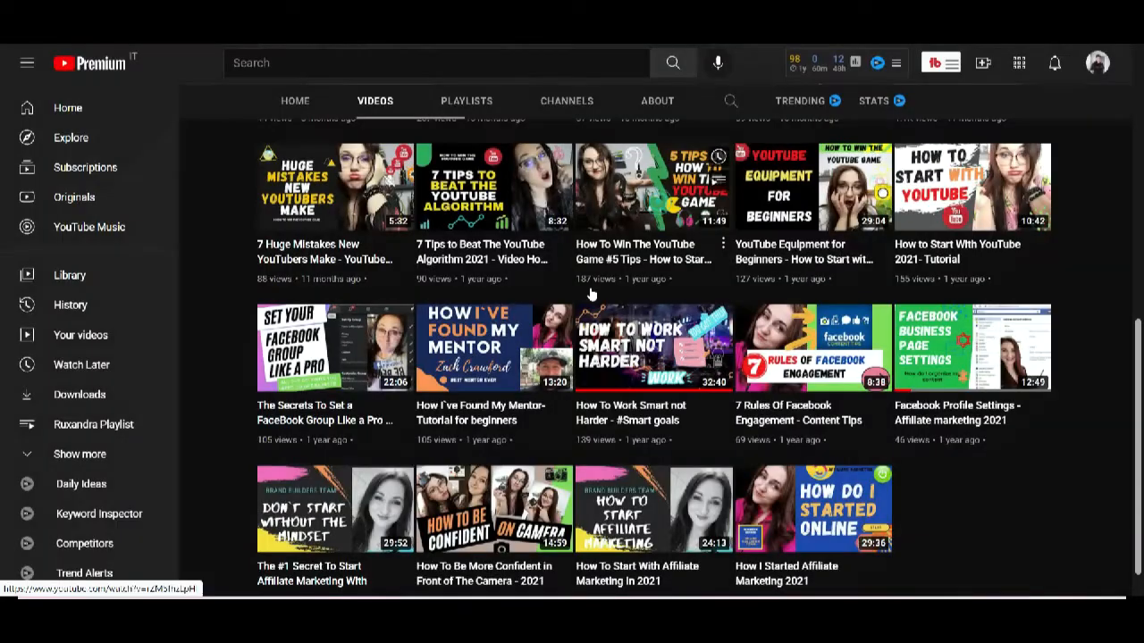
Remove the "How I've Found My Mentor- Tutorial for beginners" video from the YouTube Journey playlist
left_click(561, 407)
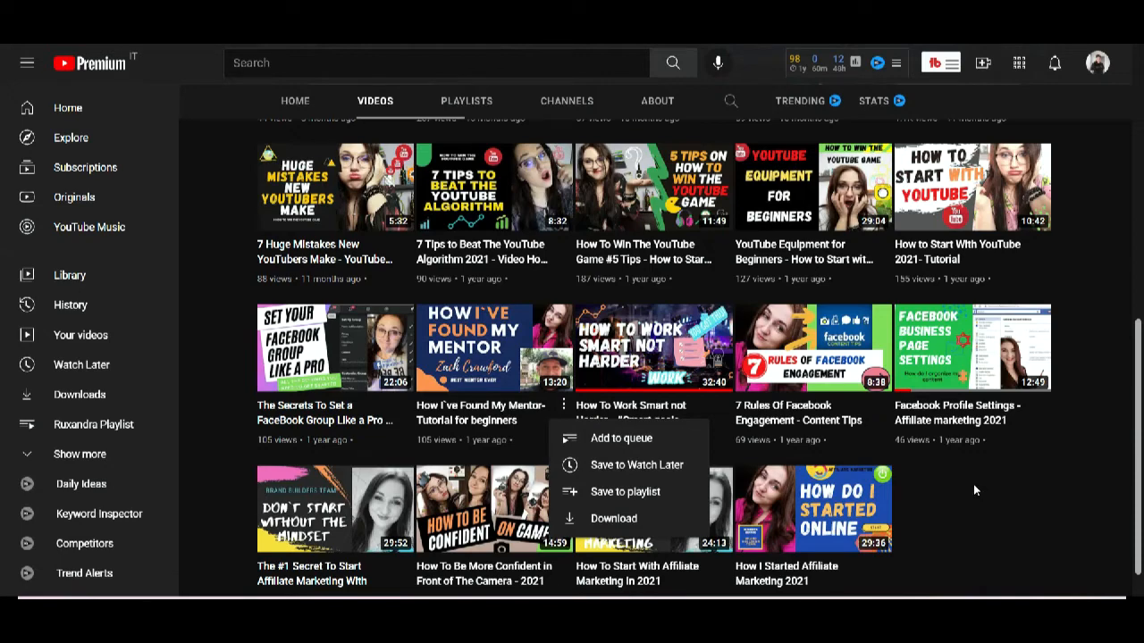
left_click(618, 494)
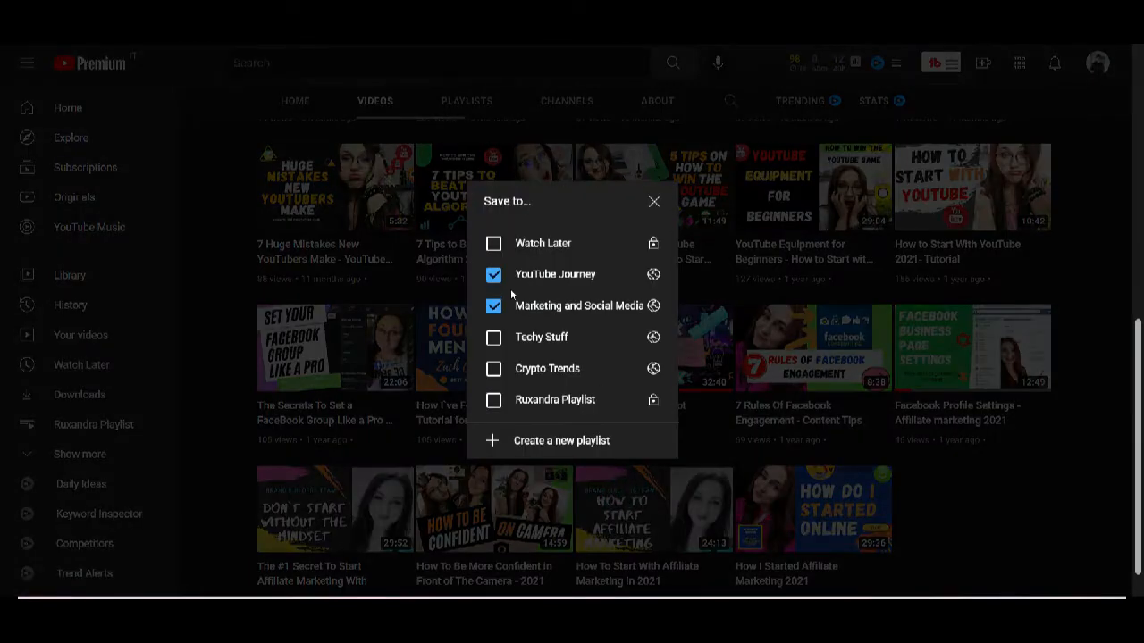
left_click(494, 276)
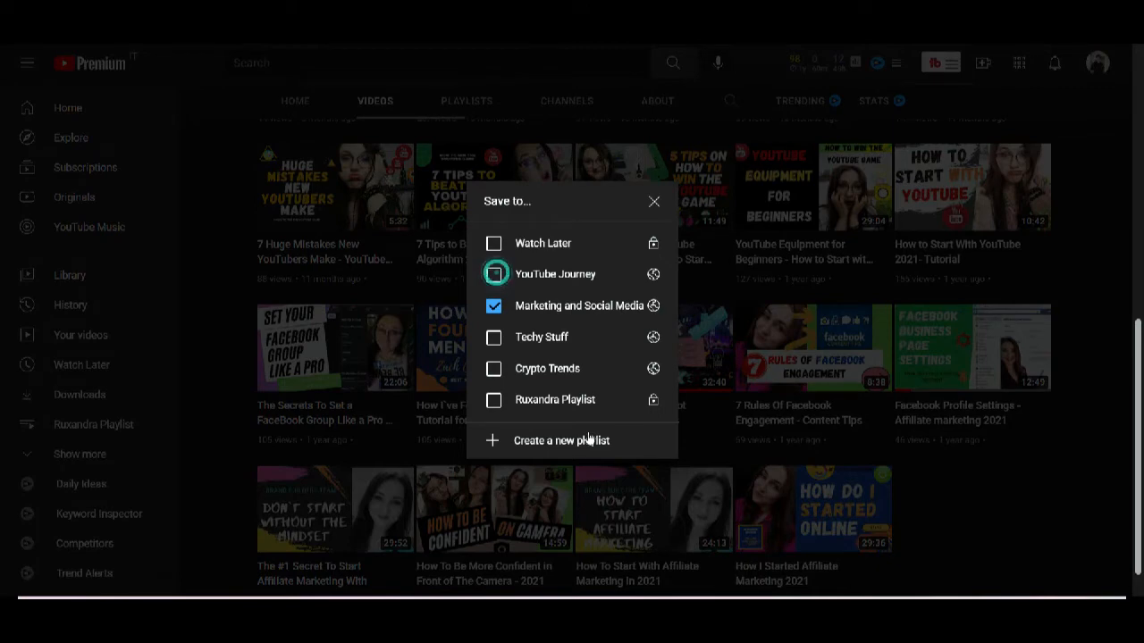
left_click(653, 202)
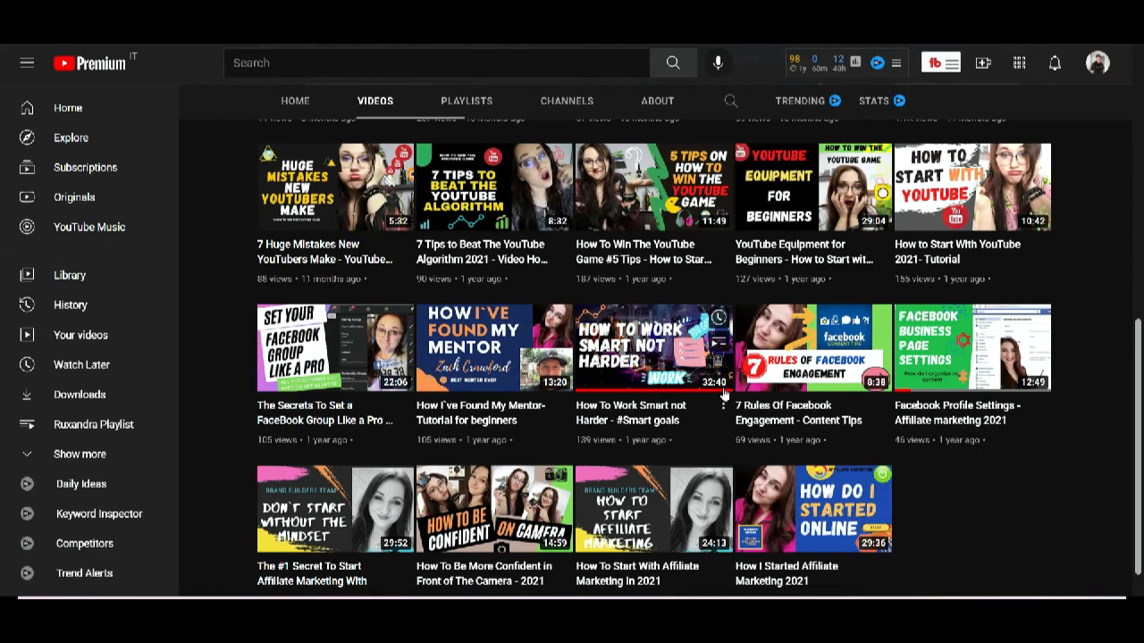
Check the playlist assignments of the "How To Work Smart not Harder" and "7 Rules Of Facebook Engagement" videos
left_click(722, 407)
left_click(768, 491)
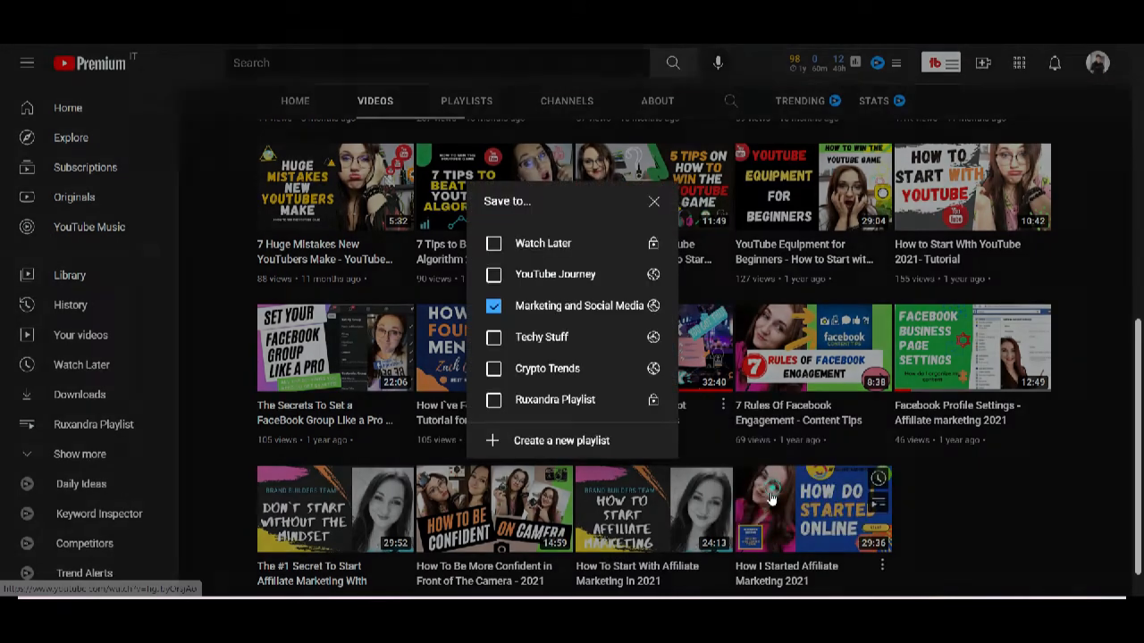
left_click(655, 204)
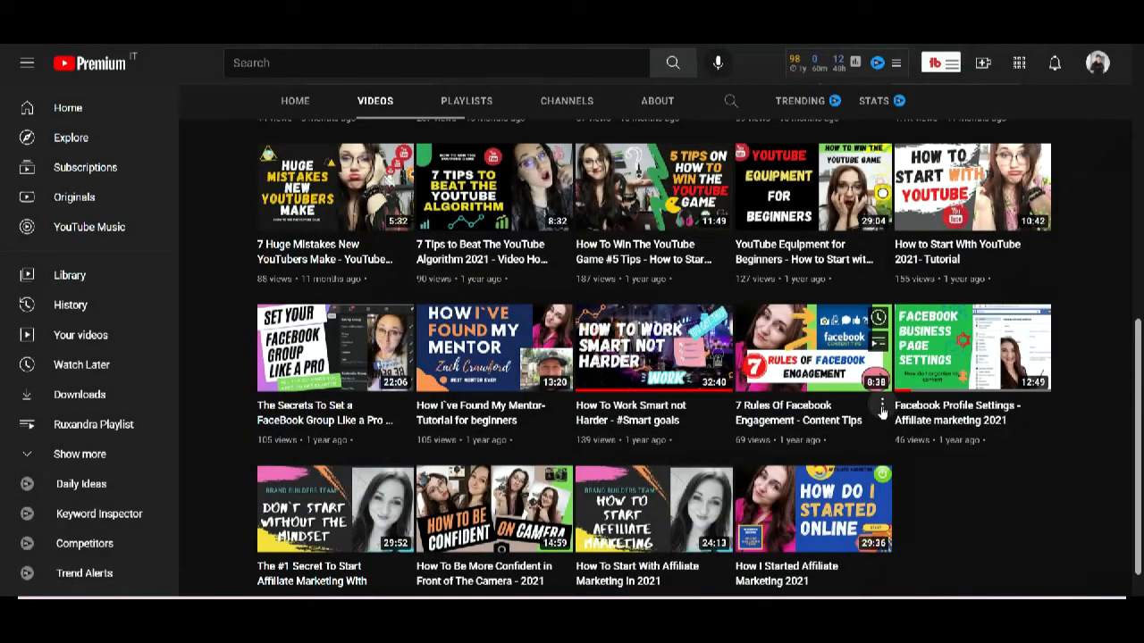
left_click(882, 407)
left_click(914, 493)
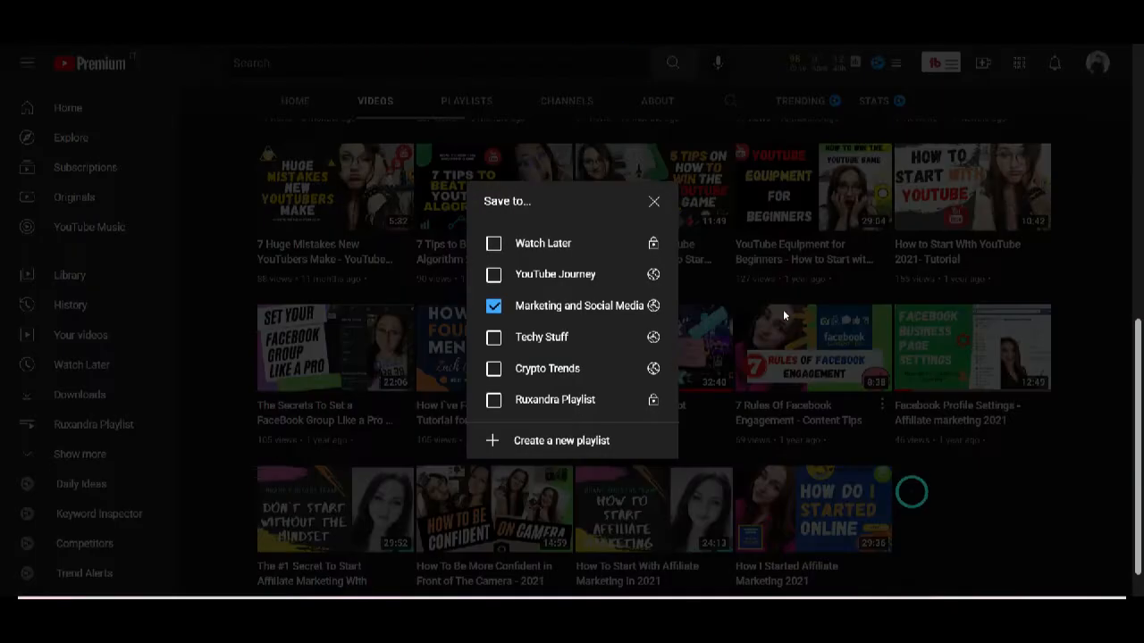
left_click(653, 204)
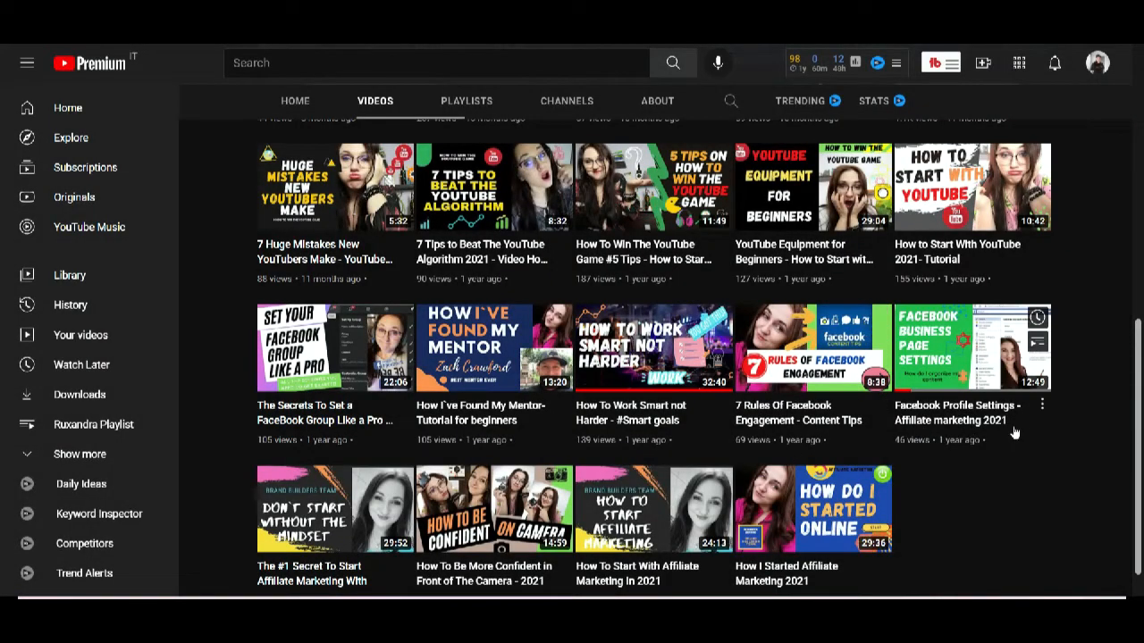
Check which playlists the "Facebook Profile Settings" and "The #1 Secret To Start Affiliate Marketing" videos are saved to
left_click(1042, 405)
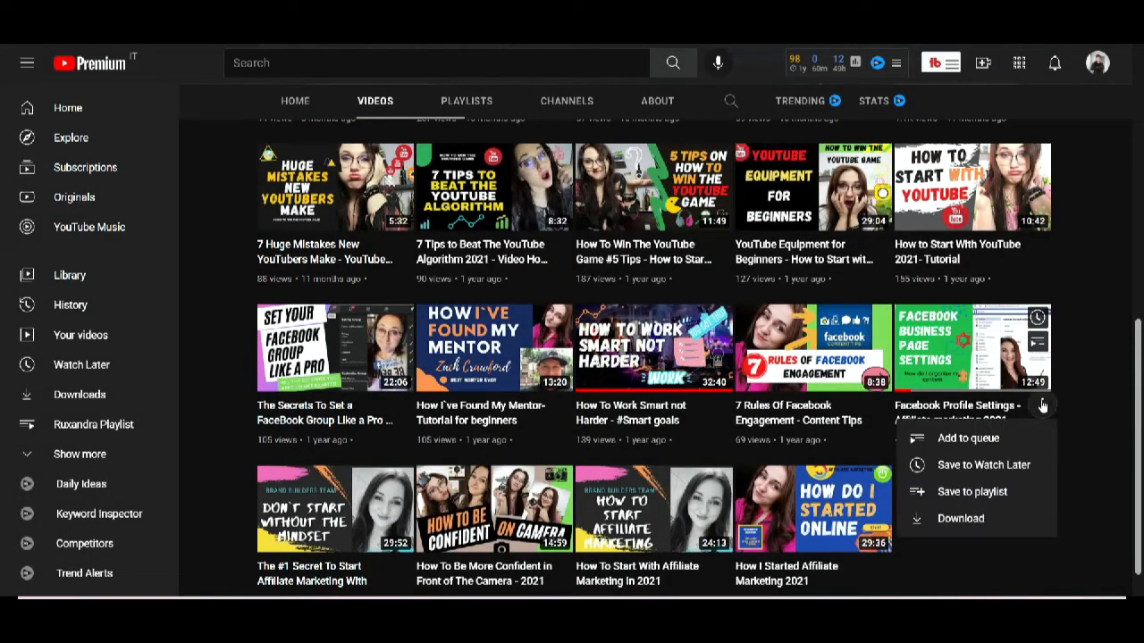
left_click(957, 493)
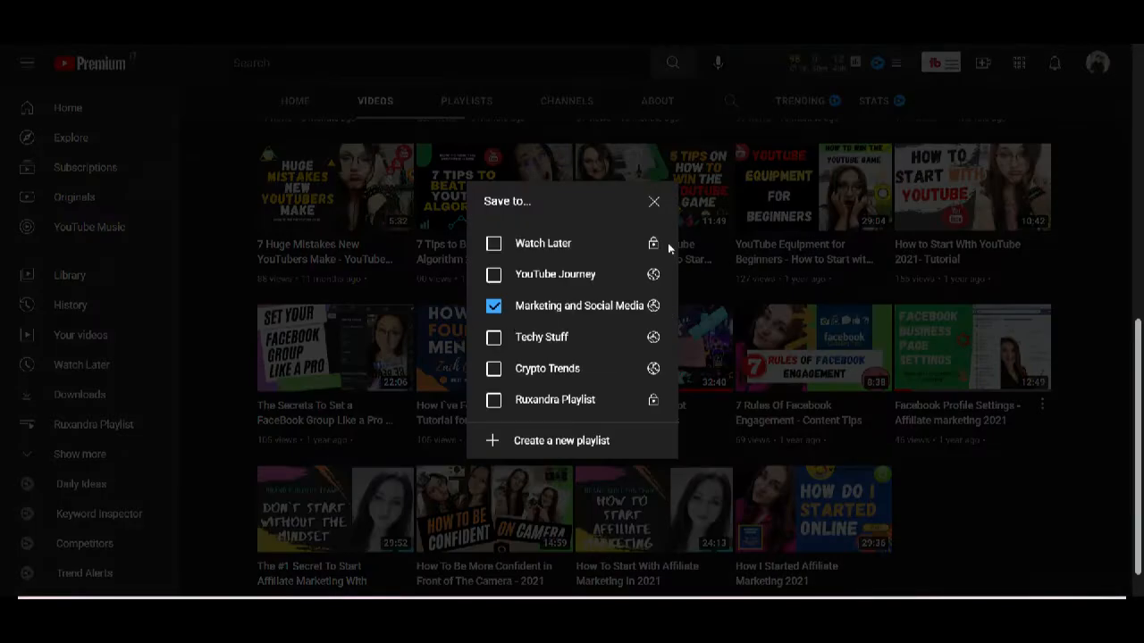
left_click(660, 206)
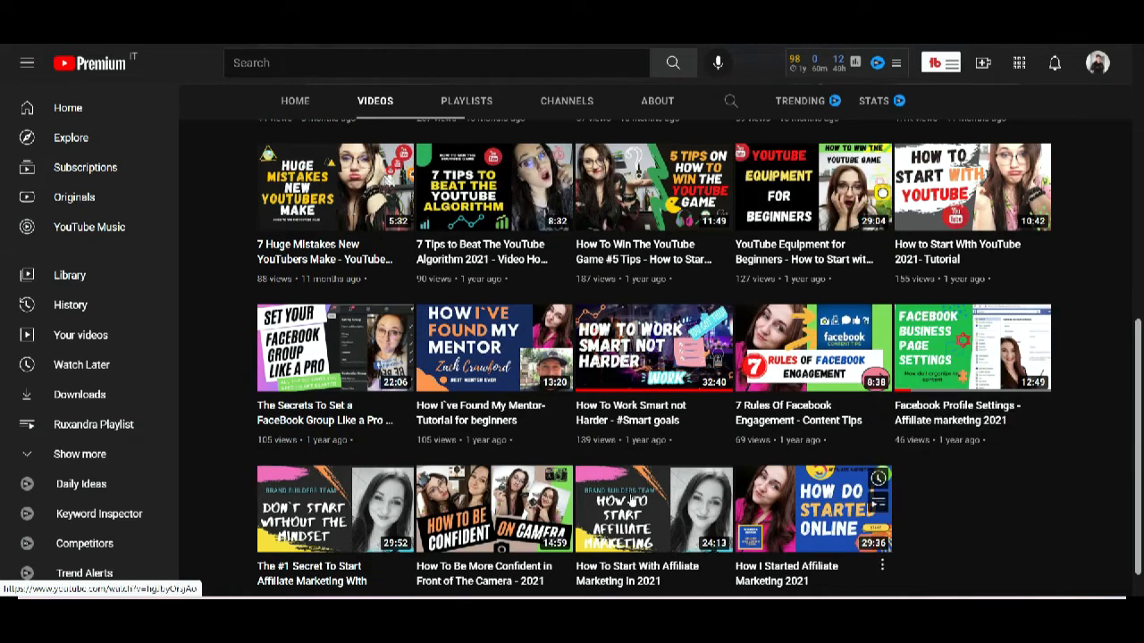
scroll(336, 511, "down", 1)
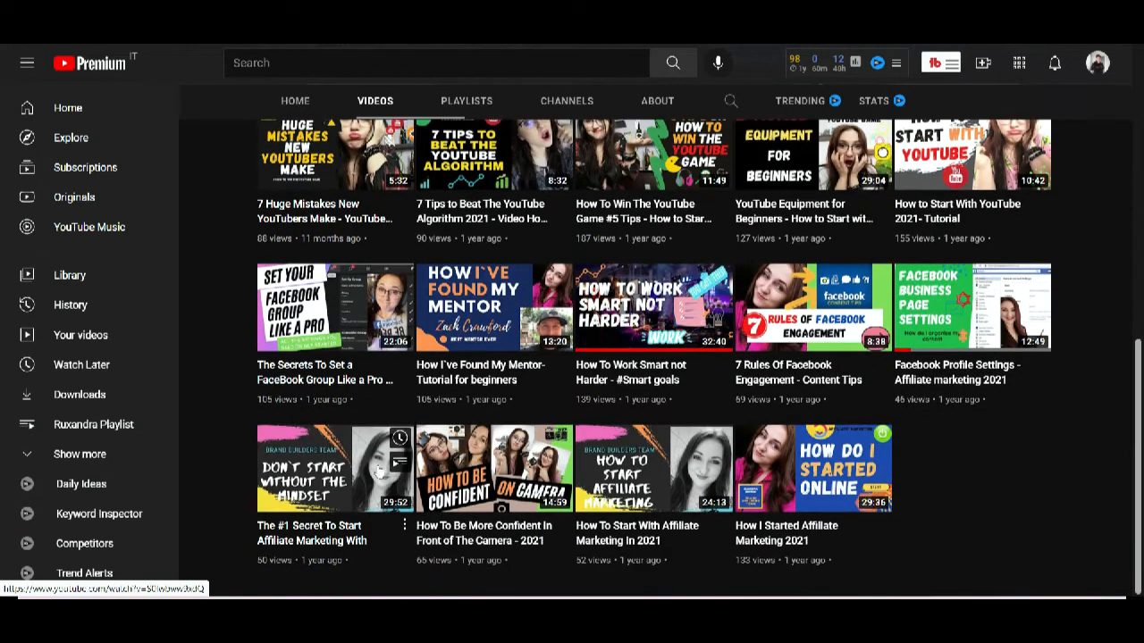
left_click(404, 525)
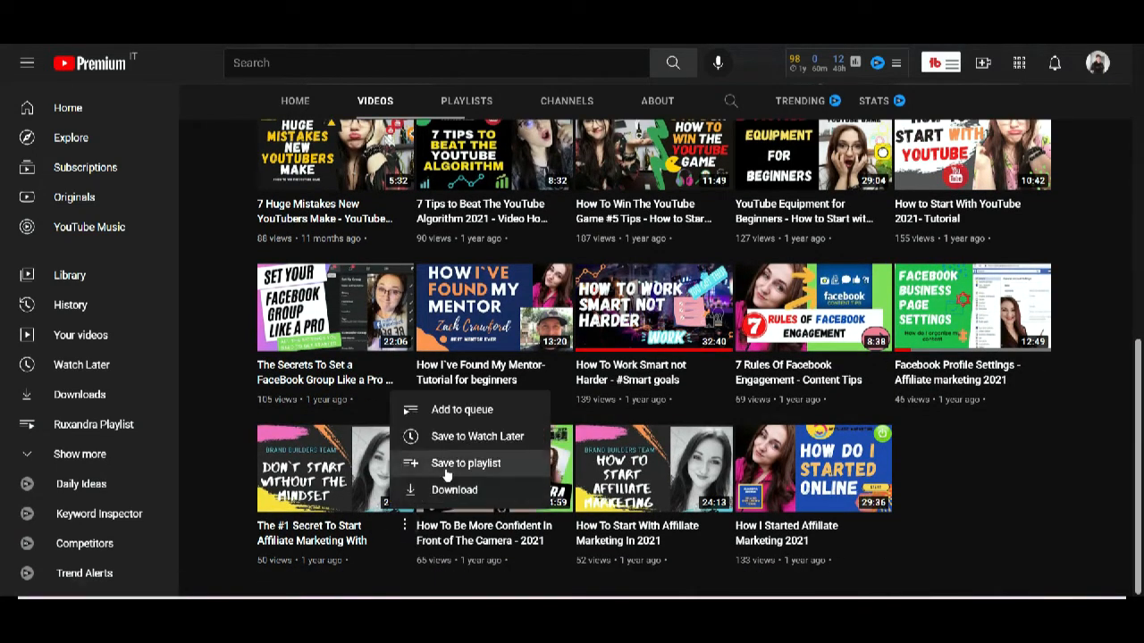
left_click(505, 474)
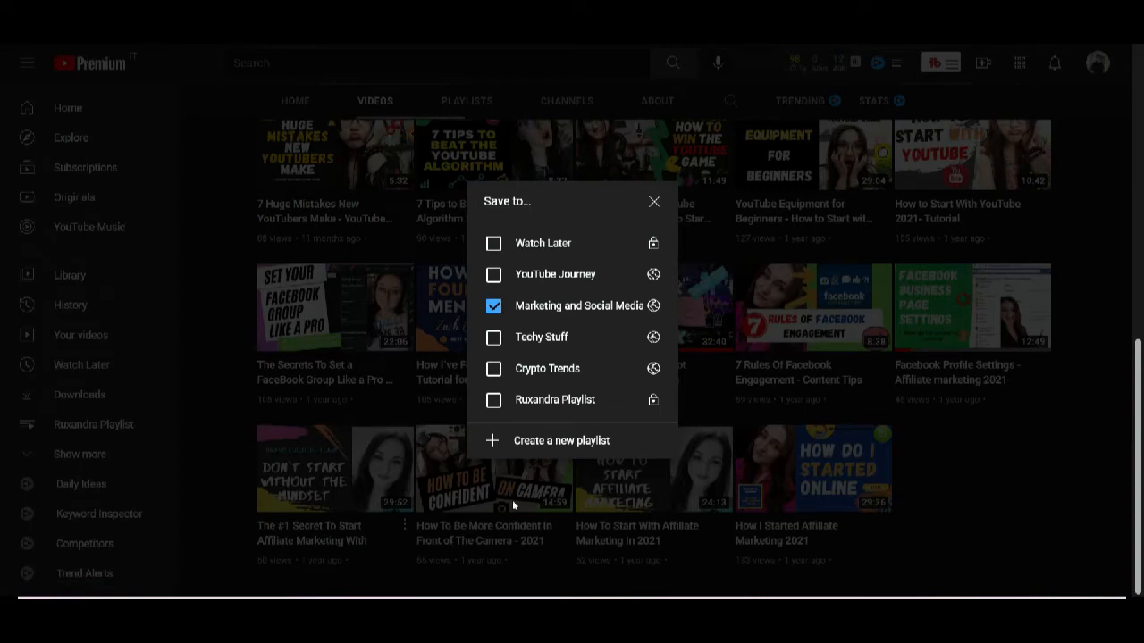
left_click(653, 203)
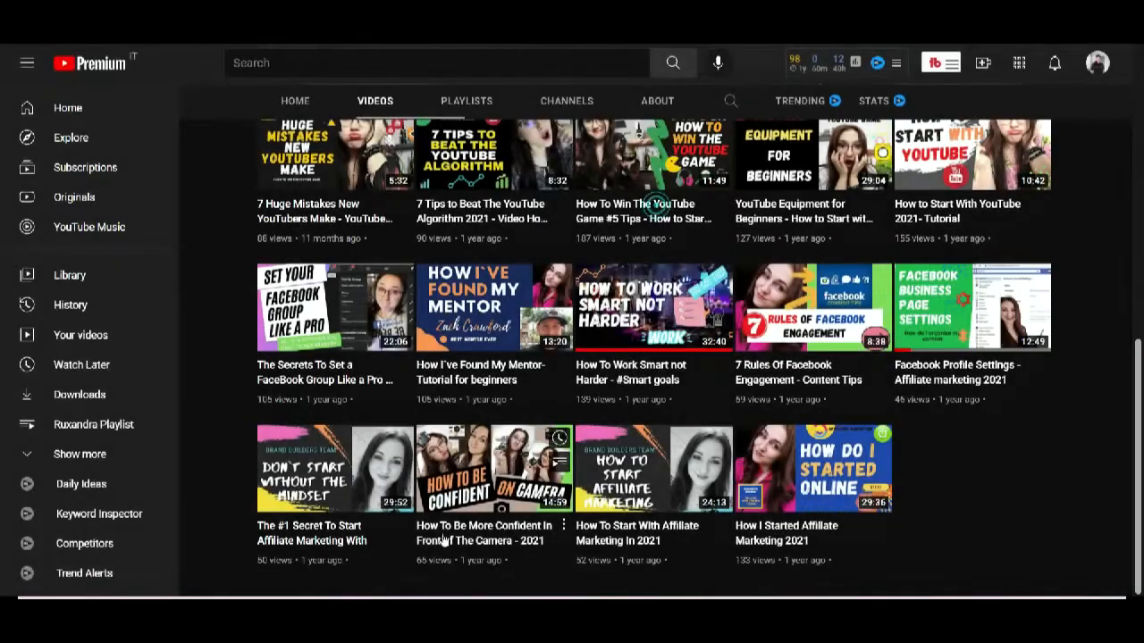
Check the playlist assignments of "How To Be More Confident in Front of The Camera" and "How To Start With Affiliate Marketing In 2021"
left_click(563, 527)
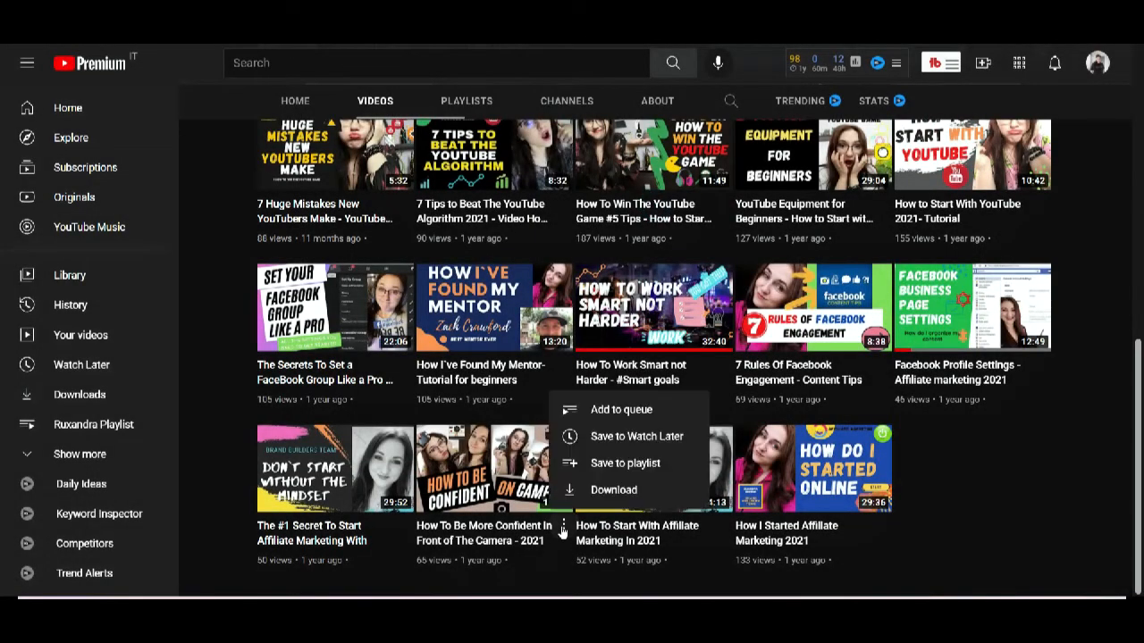
left_click(632, 466)
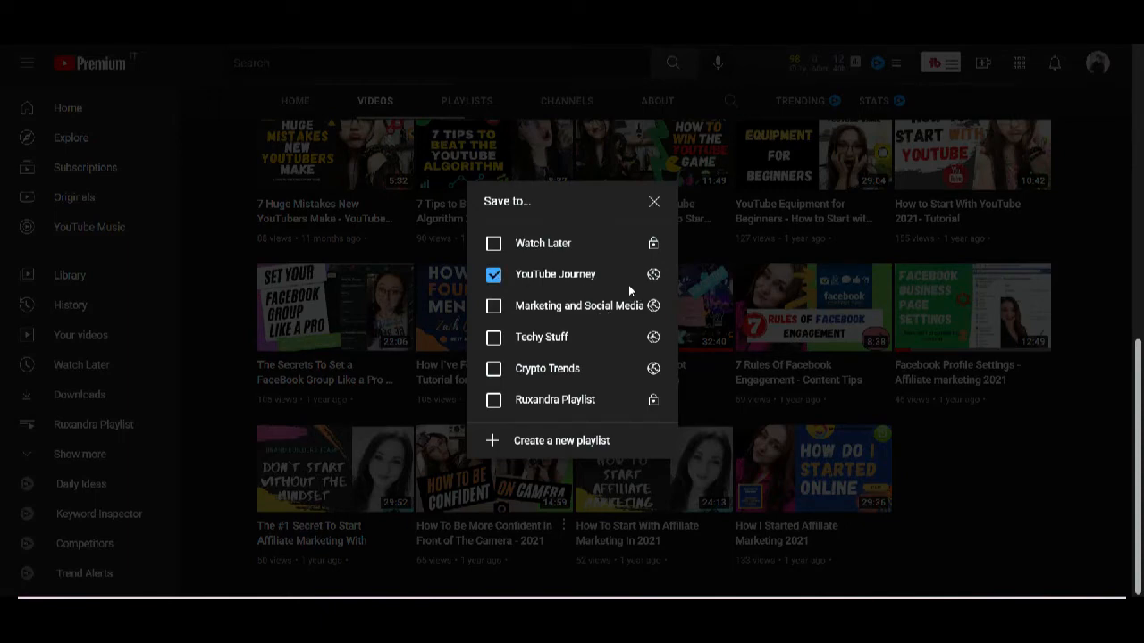
left_click(654, 207)
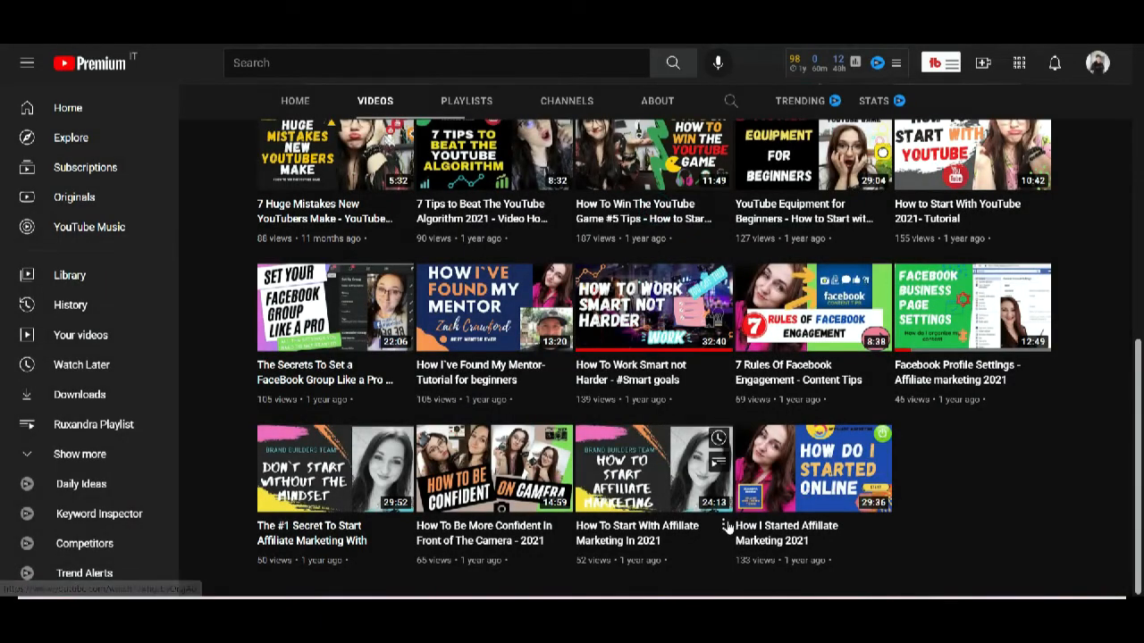
left_click(724, 527)
left_click(768, 464)
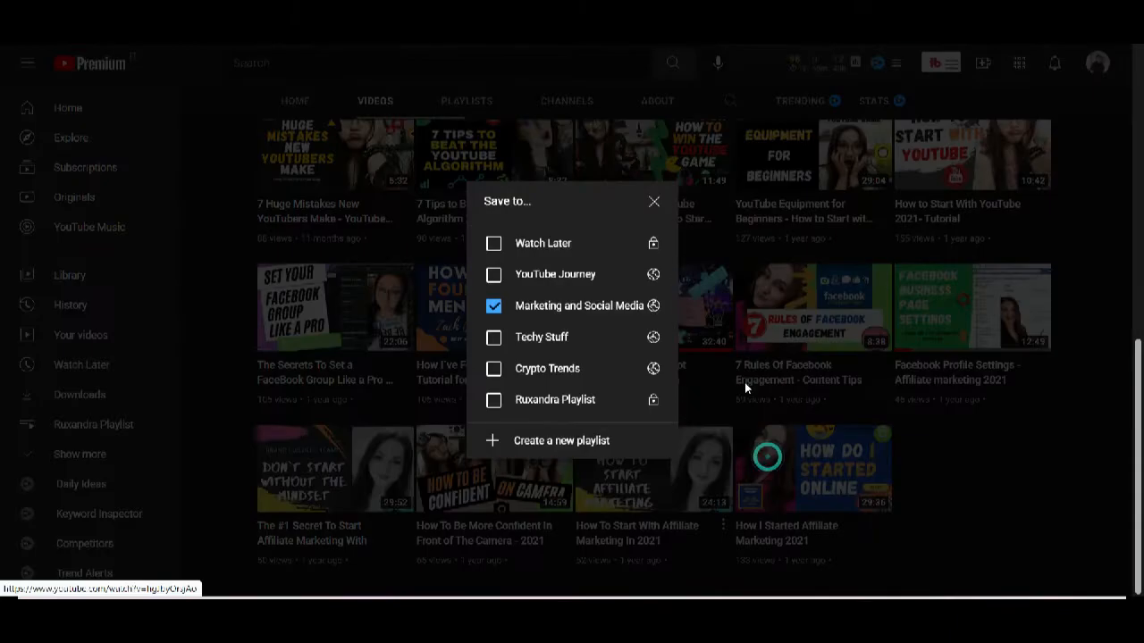
left_click(655, 205)
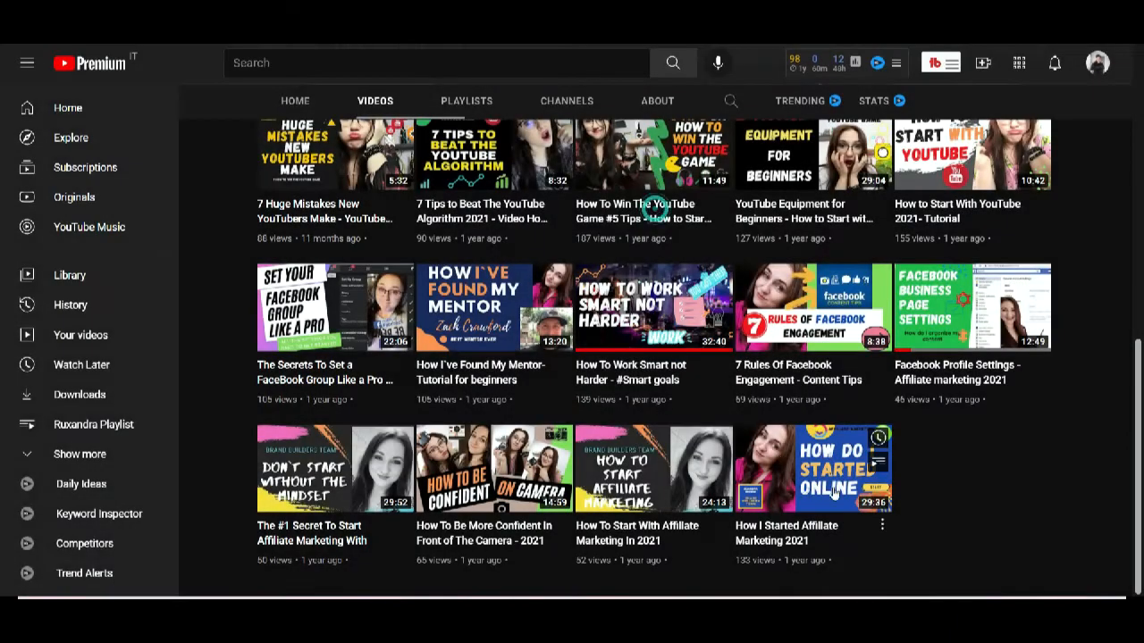
Save the "How I Started Affiliate Marketing 2021" video to the Marketing and Social Media playlist
left_click(882, 526)
left_click(907, 462)
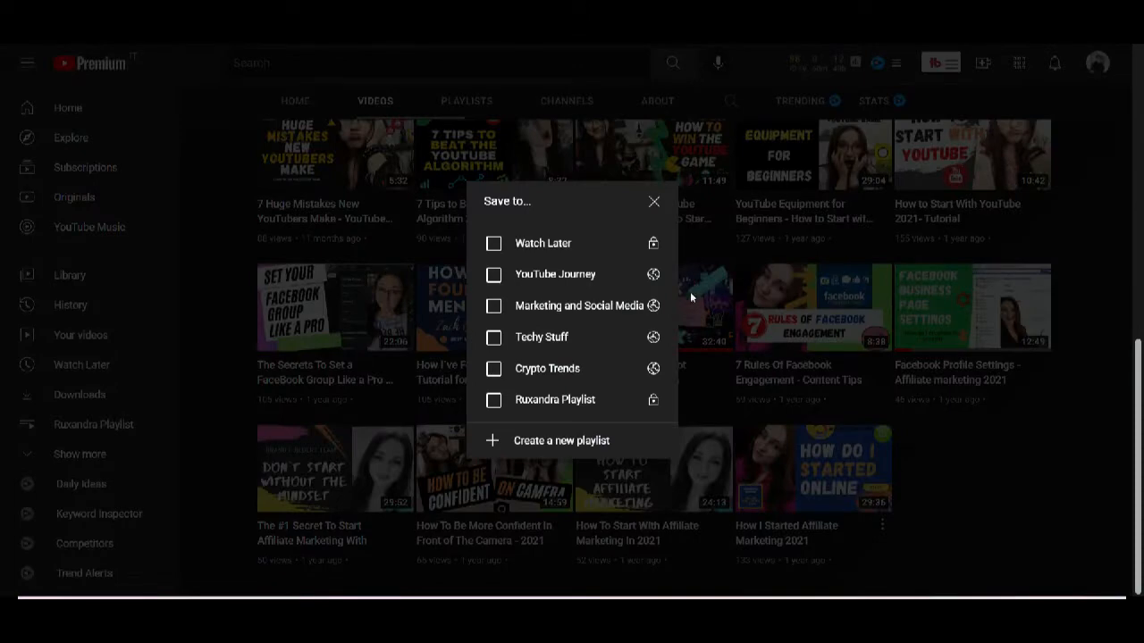
left_click(493, 305)
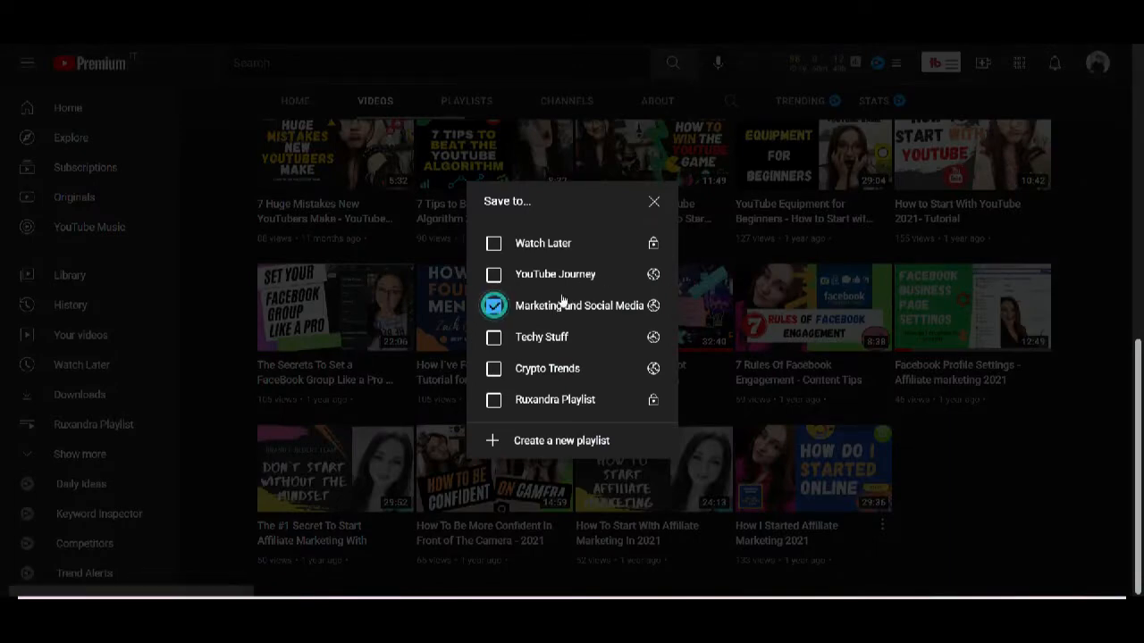
left_click(654, 205)
Switch to YouTube Studio and open the YouTube Journey playlist from the channel playlists
scroll(929, 403, "up", 8)
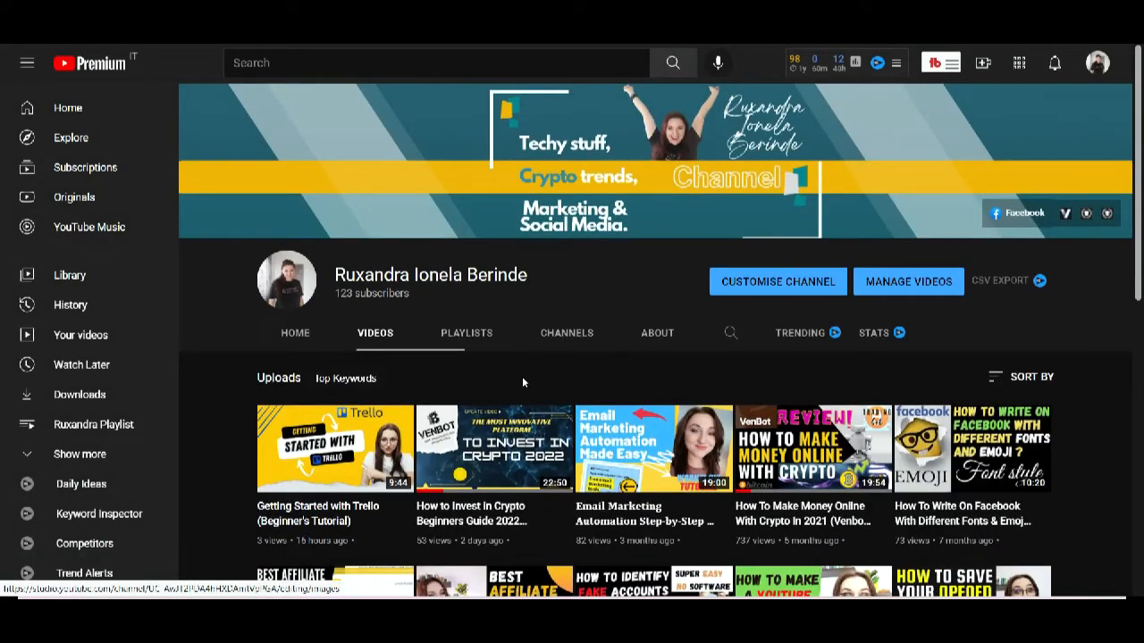
left_click(1097, 64)
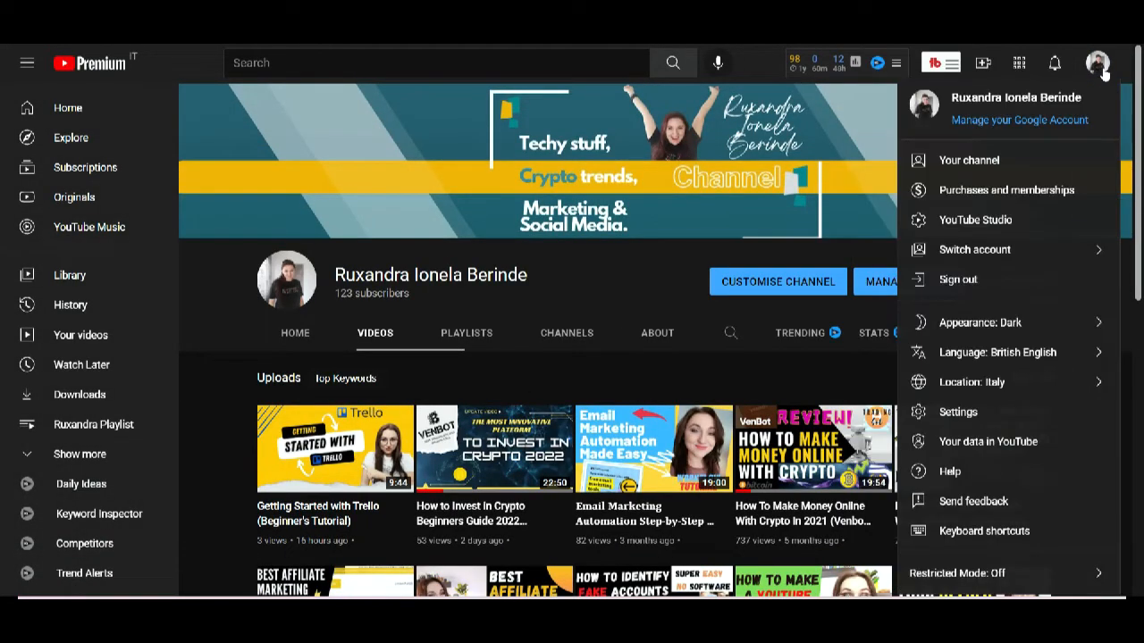
left_click(1061, 222)
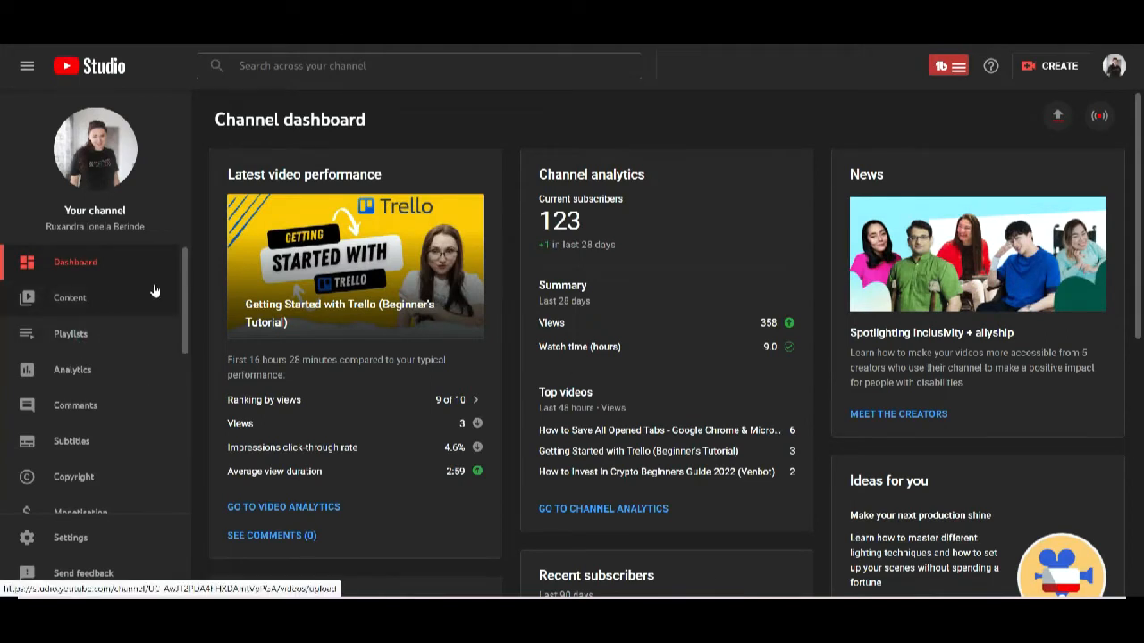
left_click(109, 332)
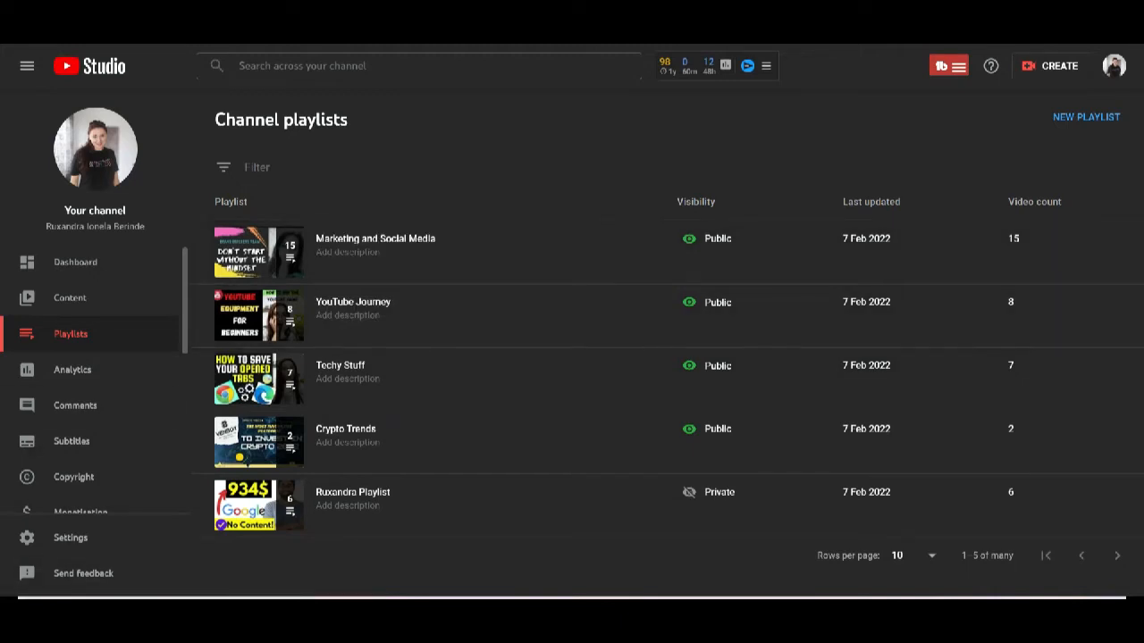
left_click(328, 313)
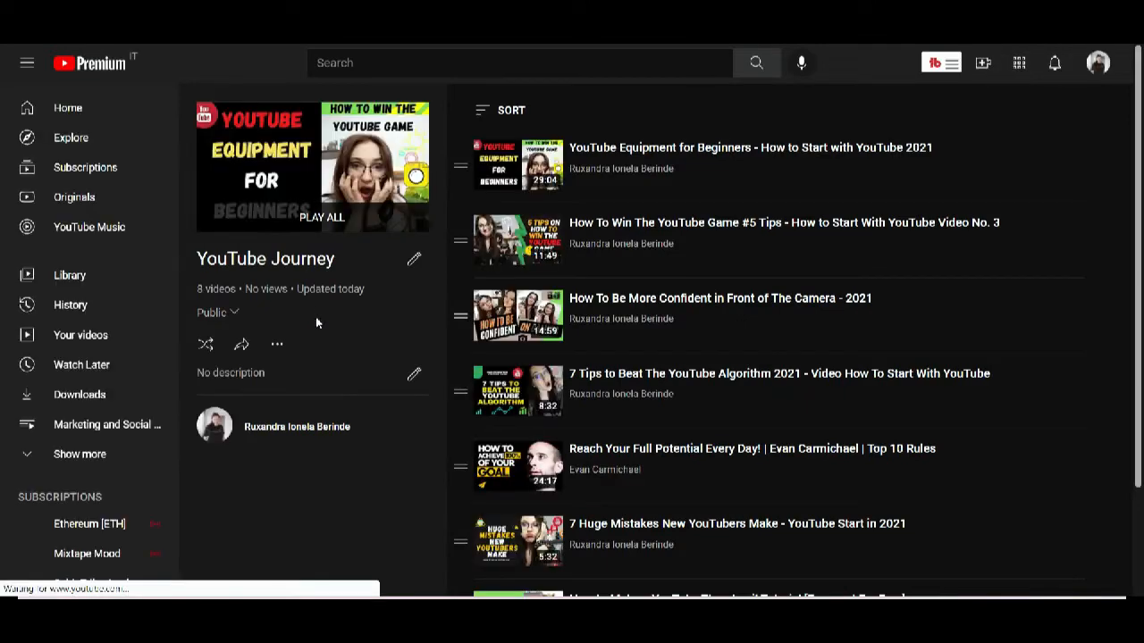
Change the YouTube Journey playlist's title to "How To Win The YouTube Game"
left_click(416, 260)
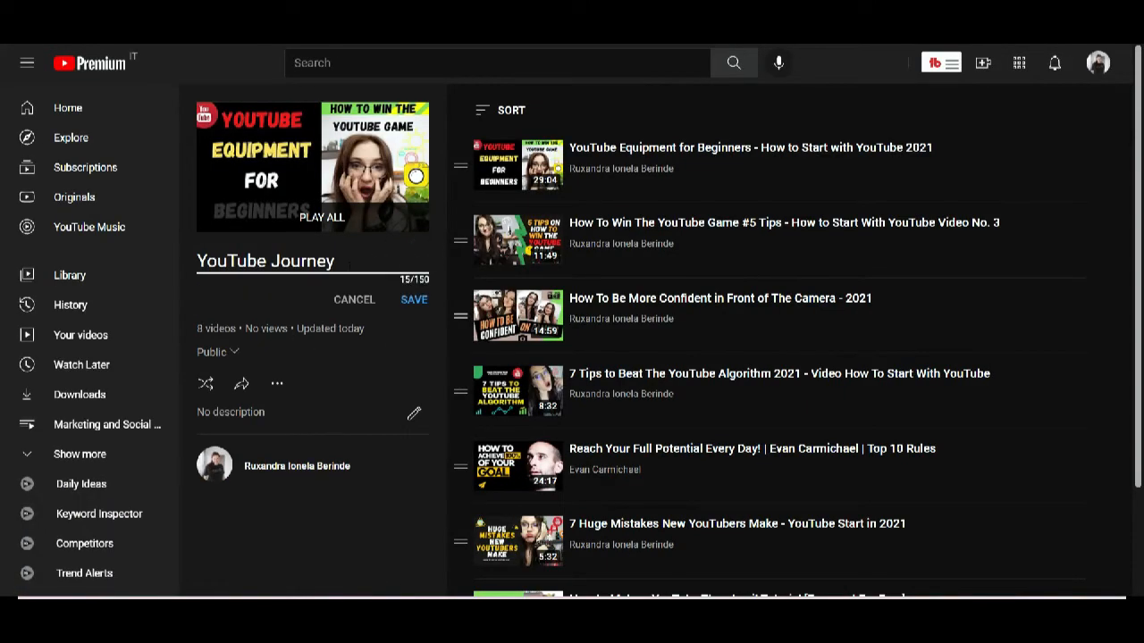
key("BackSpace")
key("BackSpace")
key("BackSpace")
key("BackSpace")
key("BackSpace")
key("BackSpace")
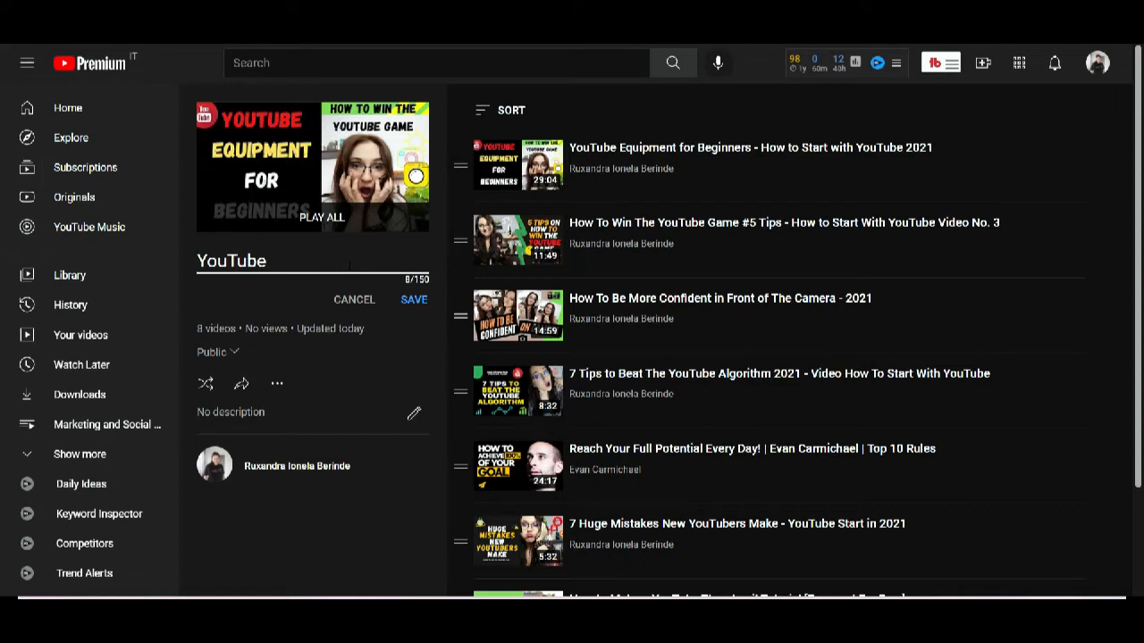
type("Ho")
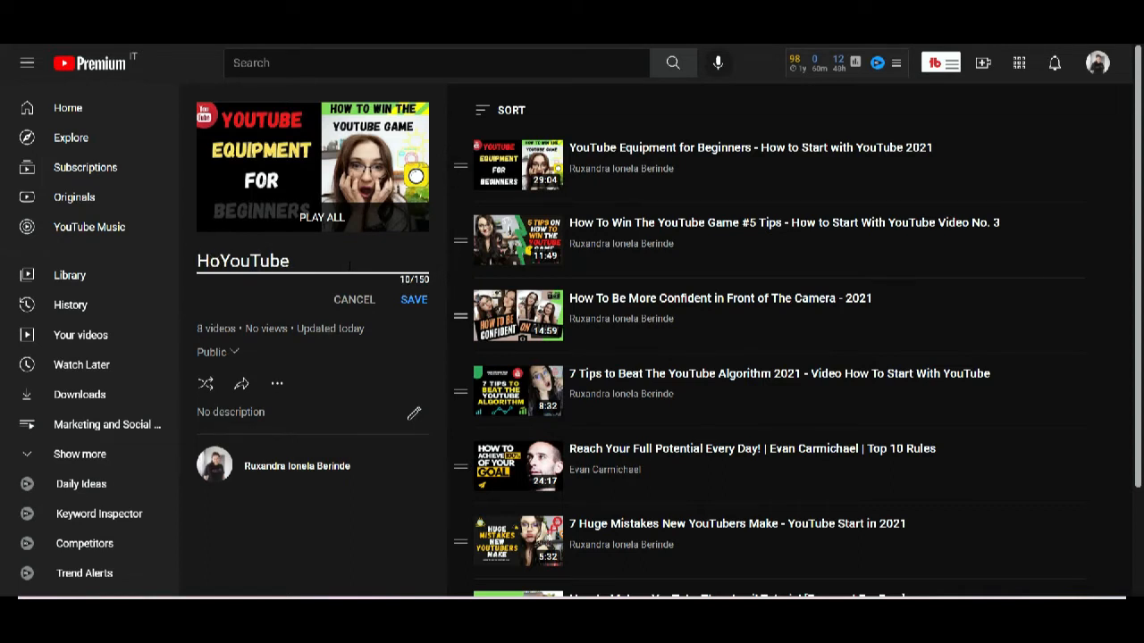
type("w T")
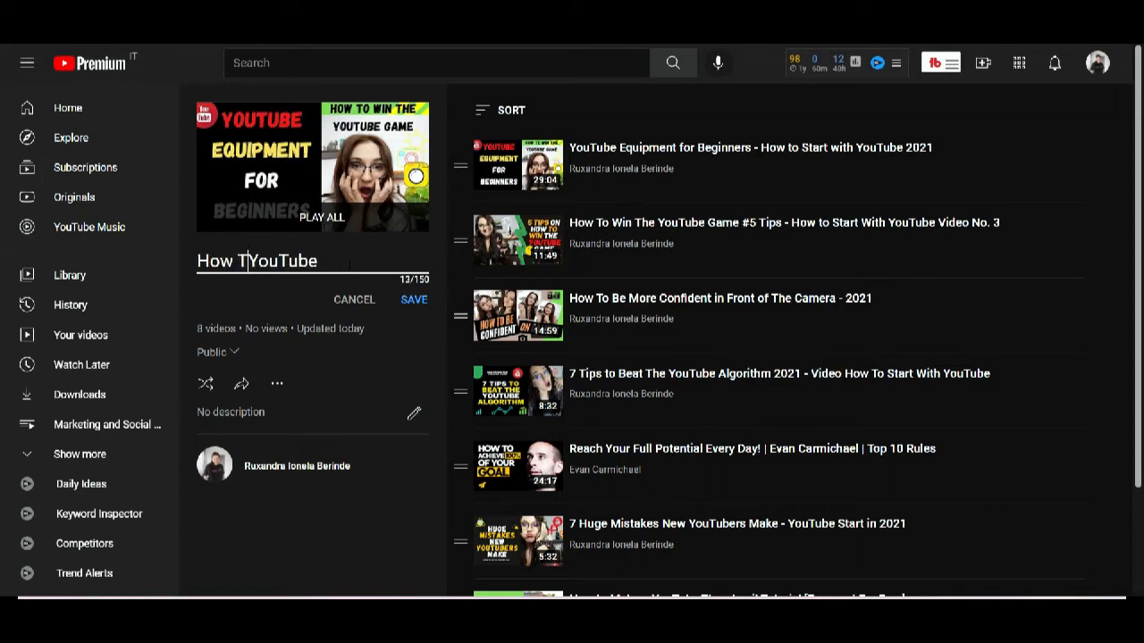
type("o ")
type("Win ")
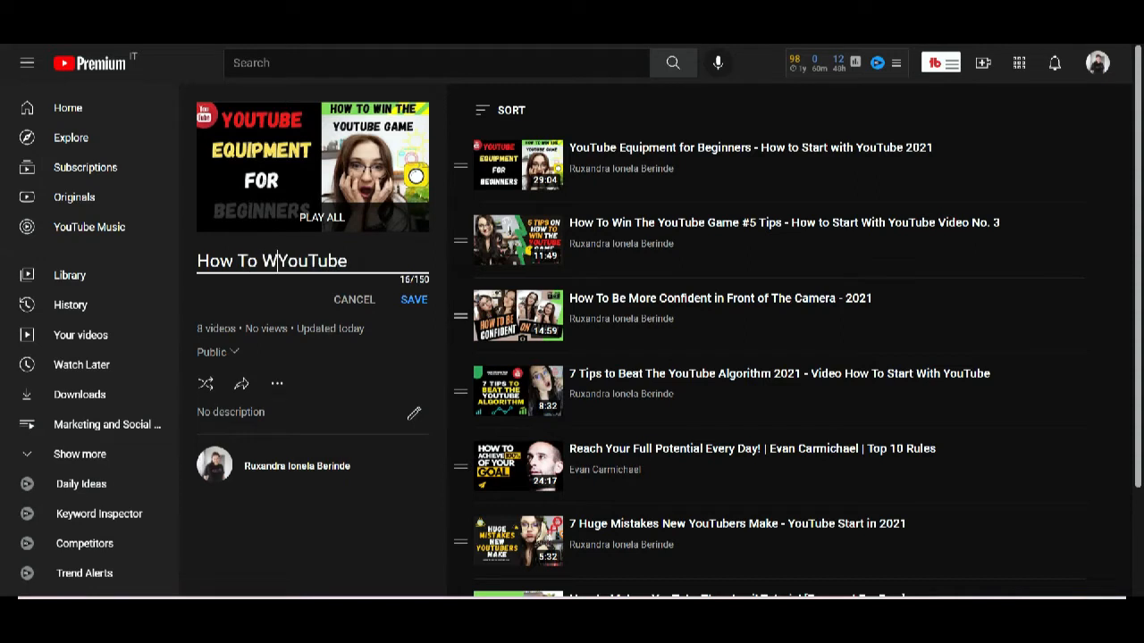
type("The")
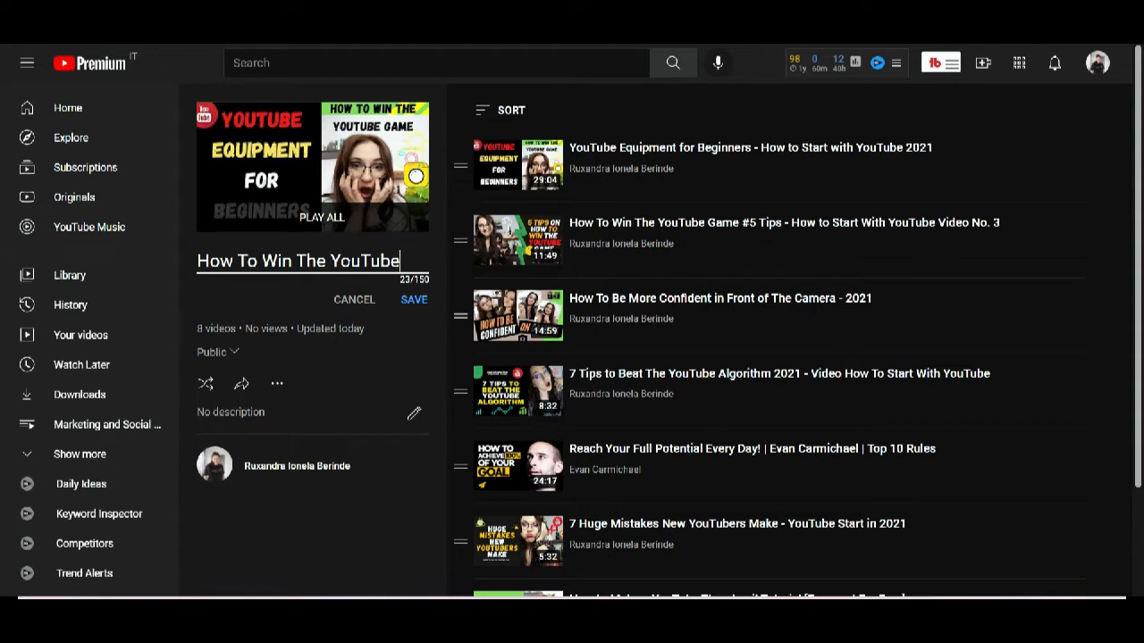
key("End")
type("Game")
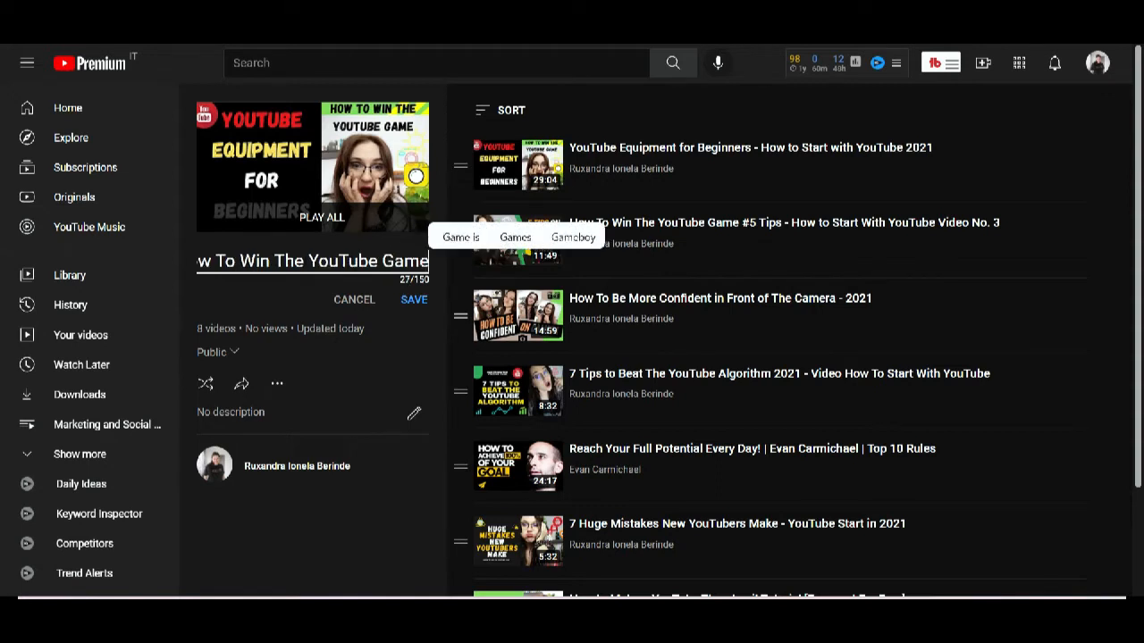
Make "the" and "to" lowercase in the playlist title and save it as "How to Win the YouTube Game"
left_click(300, 261)
key("BackSpace")
key("BackSpace")
key("BackSpace")
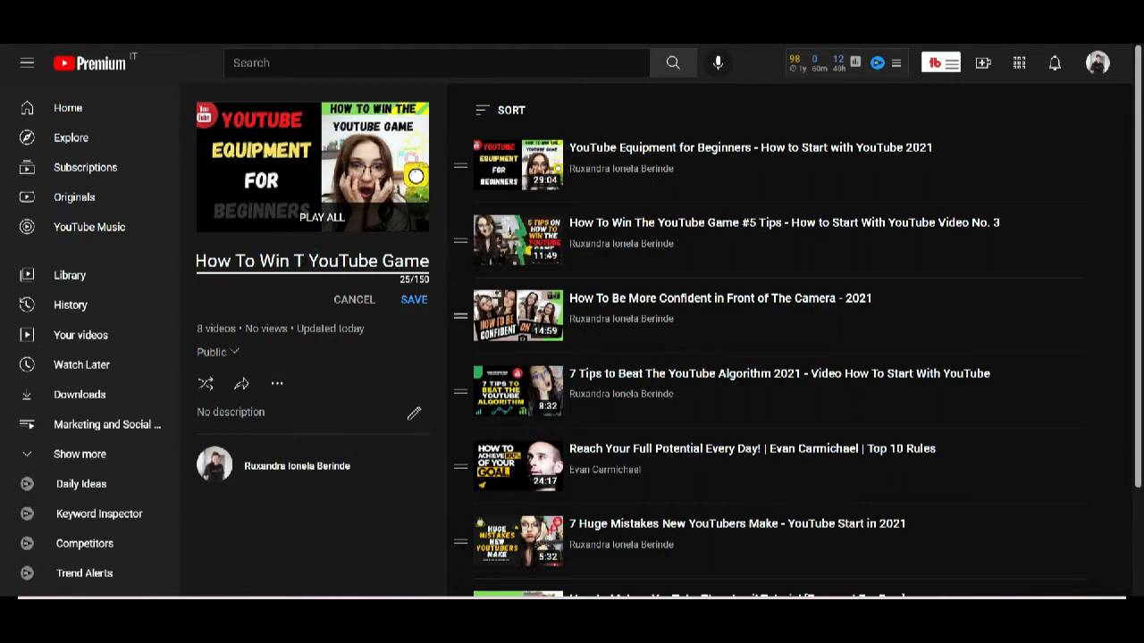
type("the")
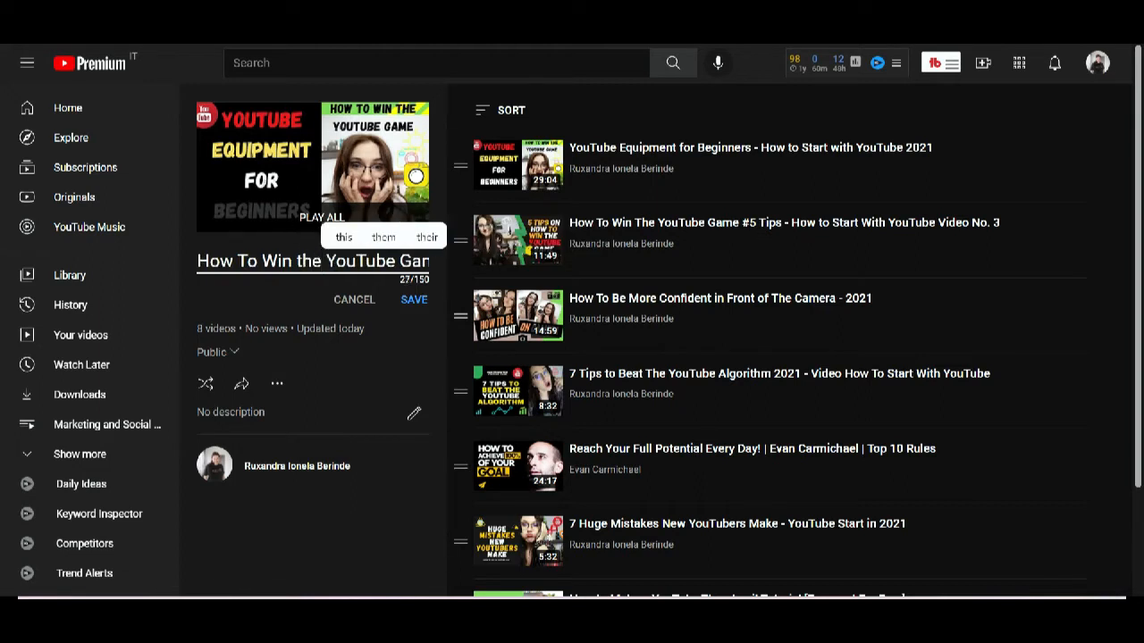
left_click(257, 261)
key("BackSpace")
key("BackSpace")
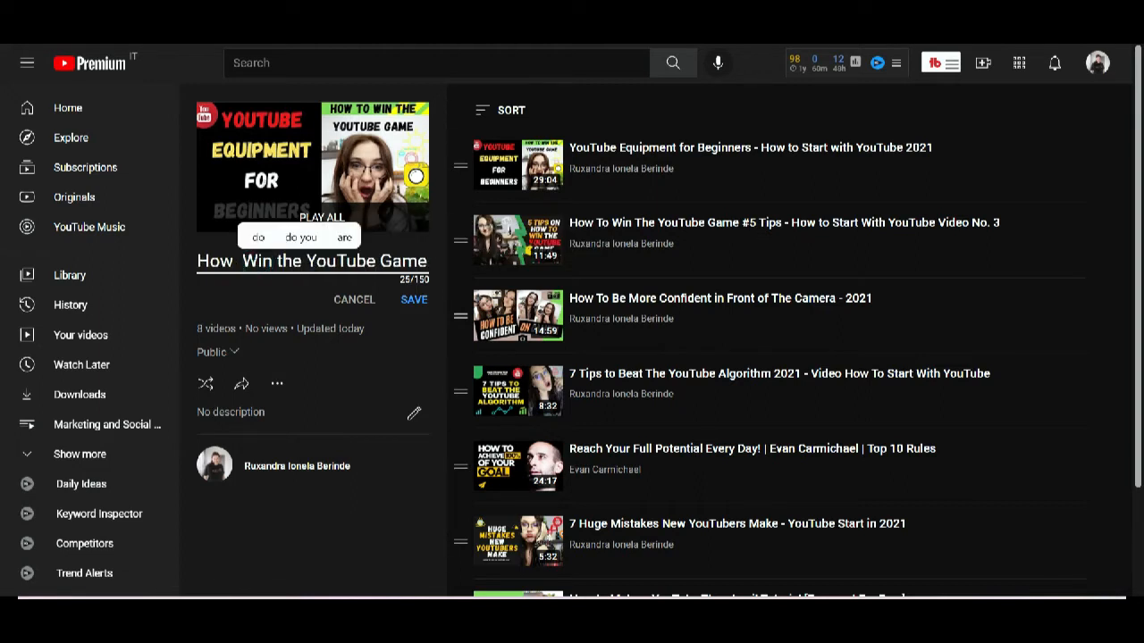
type("to")
left_click(414, 299)
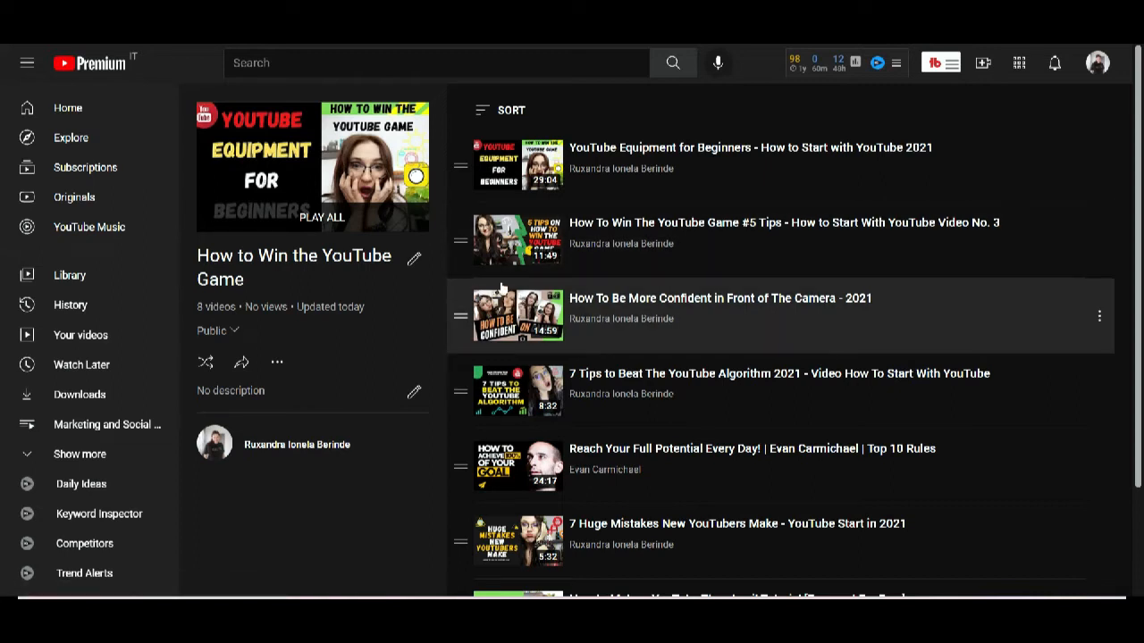
Add the description "YouTube Journey" to the How to Win the YouTube Game playlist and save it
left_click(414, 396)
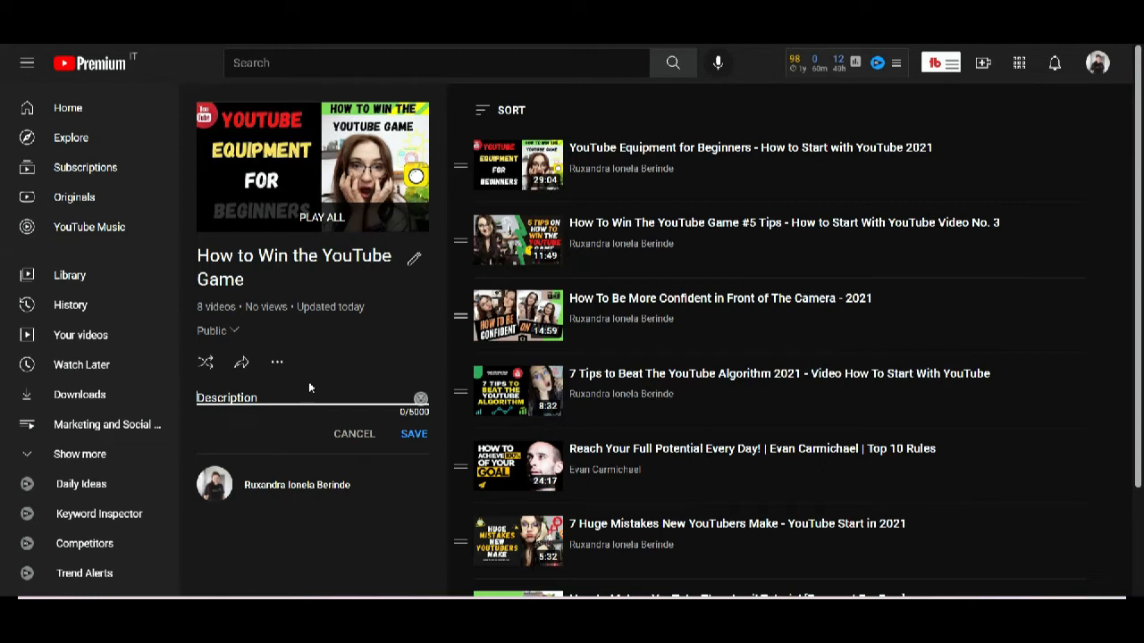
type("YouT")
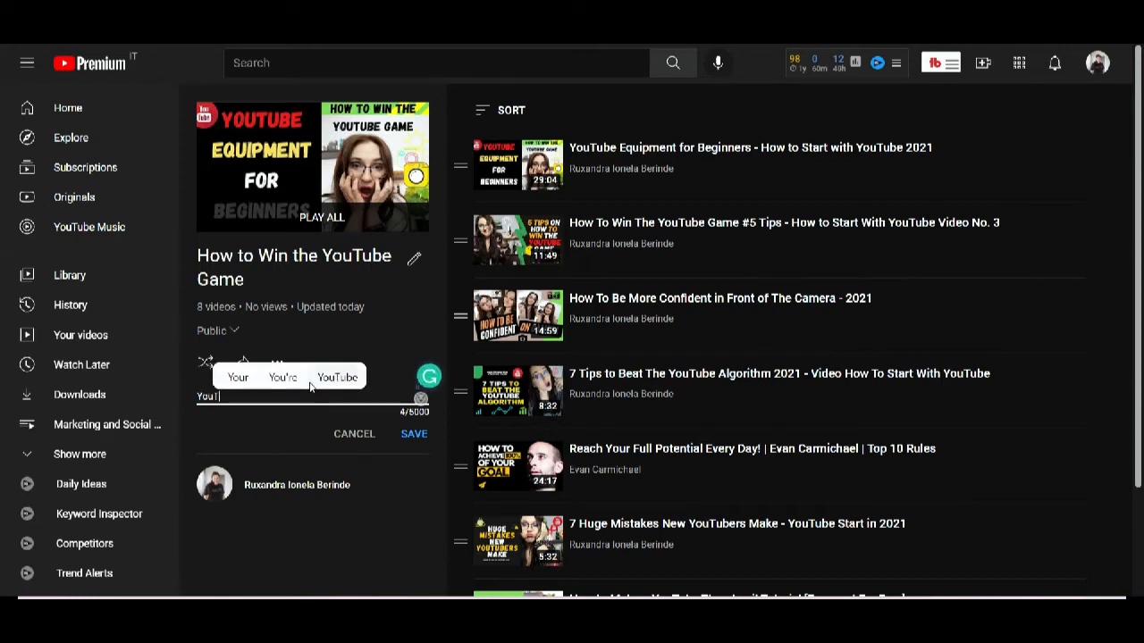
type("ube Jo")
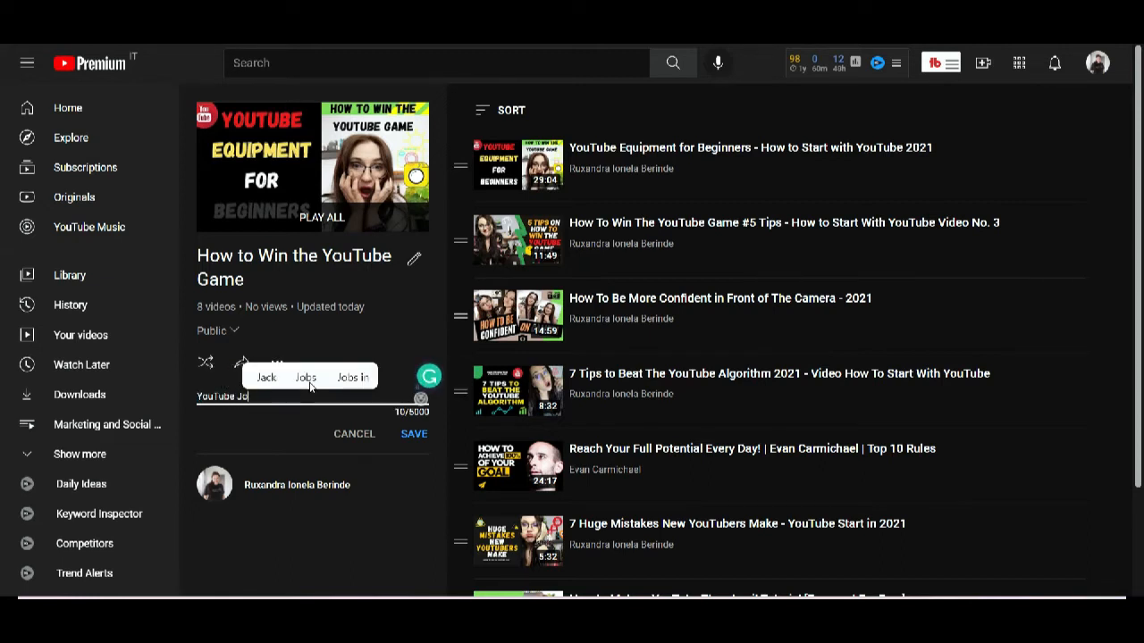
type("urney")
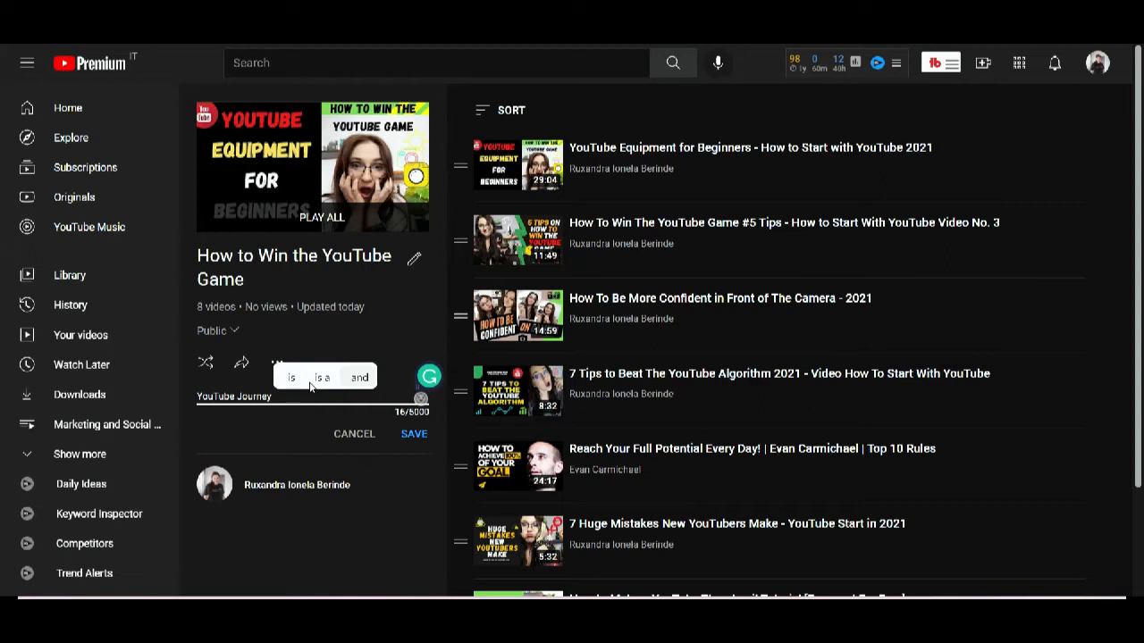
left_click(425, 435)
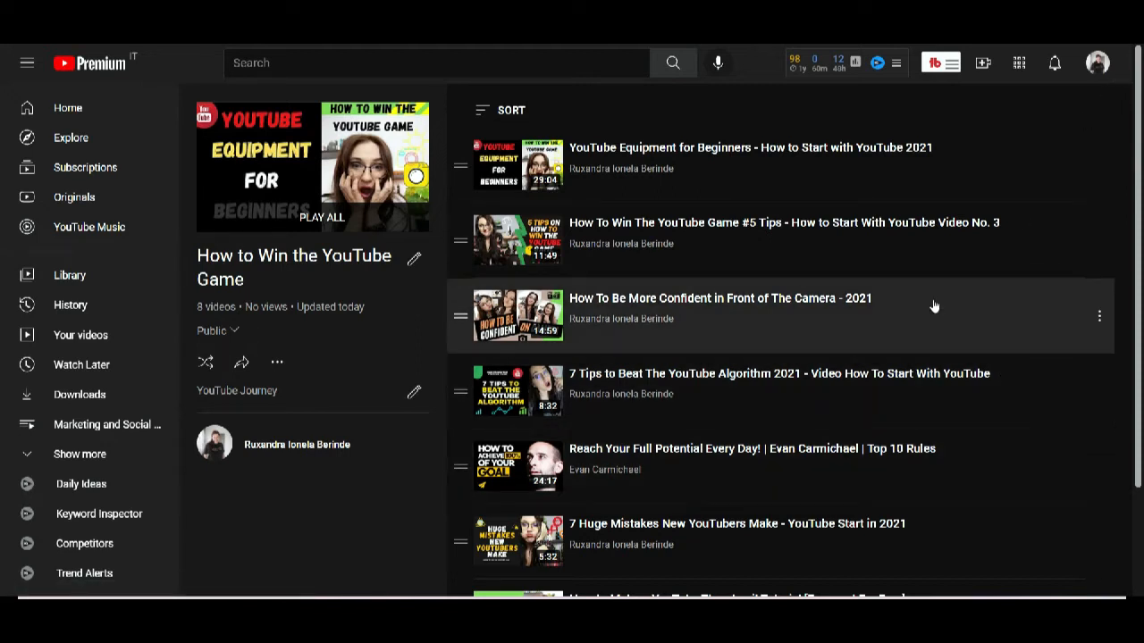
Go to your own channel and display its list of created playlists
left_click(1102, 71)
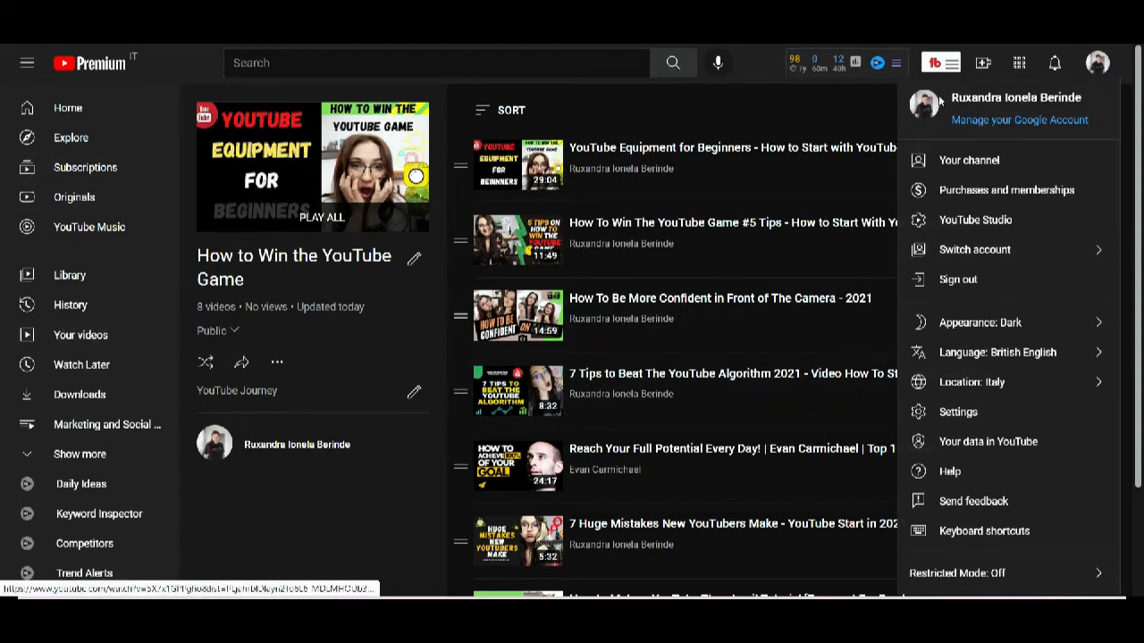
left_click(1010, 165)
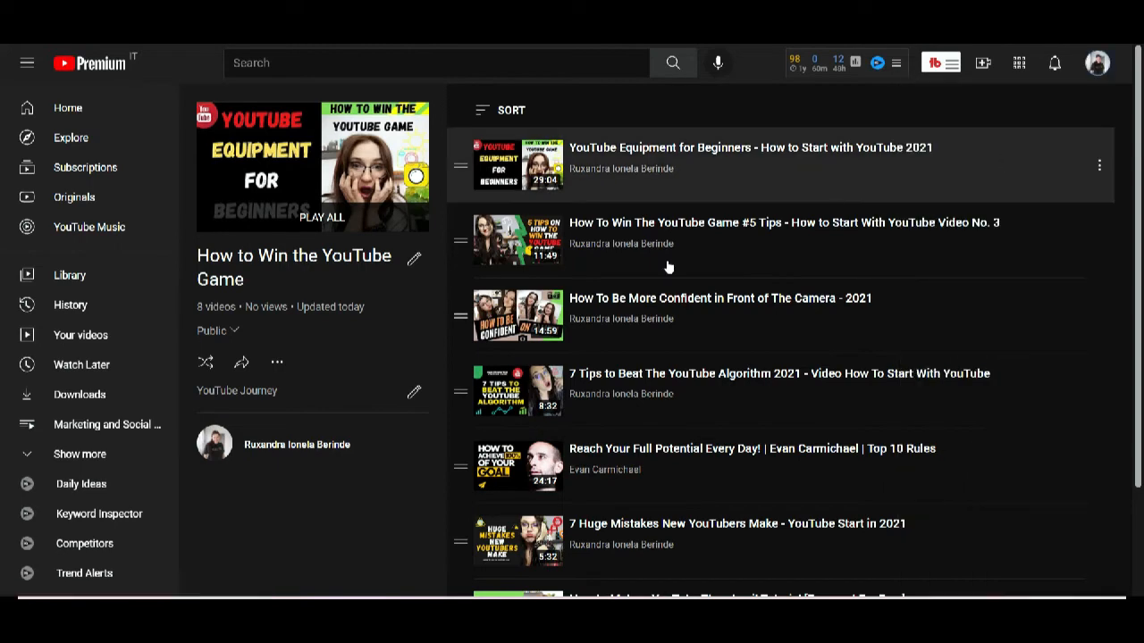
left_click(478, 338)
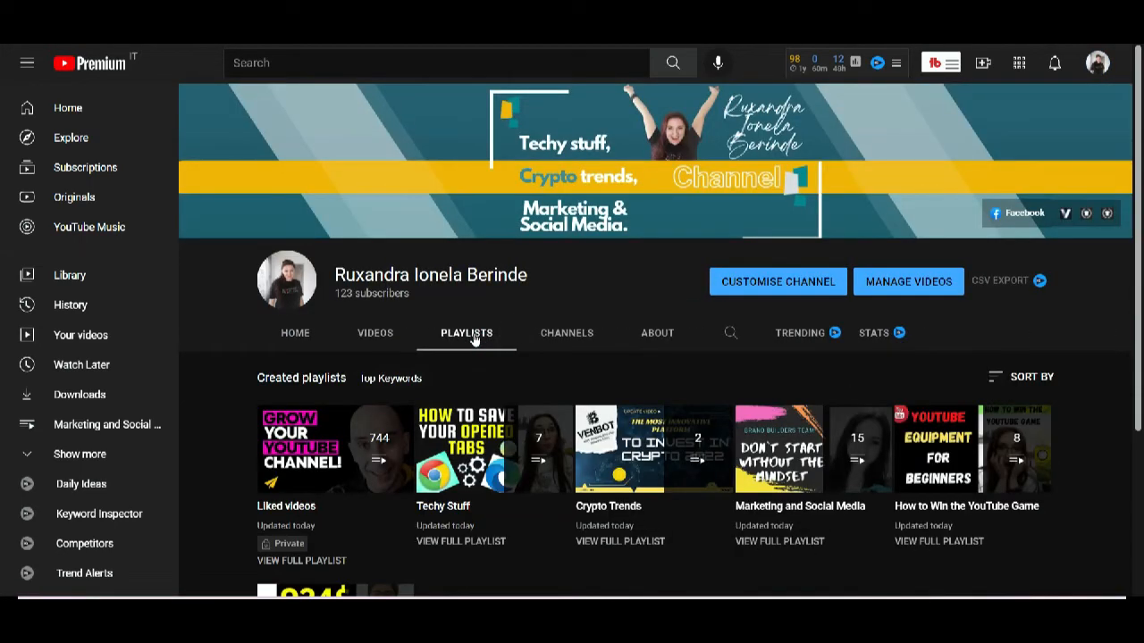
Start playing the How to Win the YouTube Game playlist and pause its first video
scroll(353, 469, "down", 3)
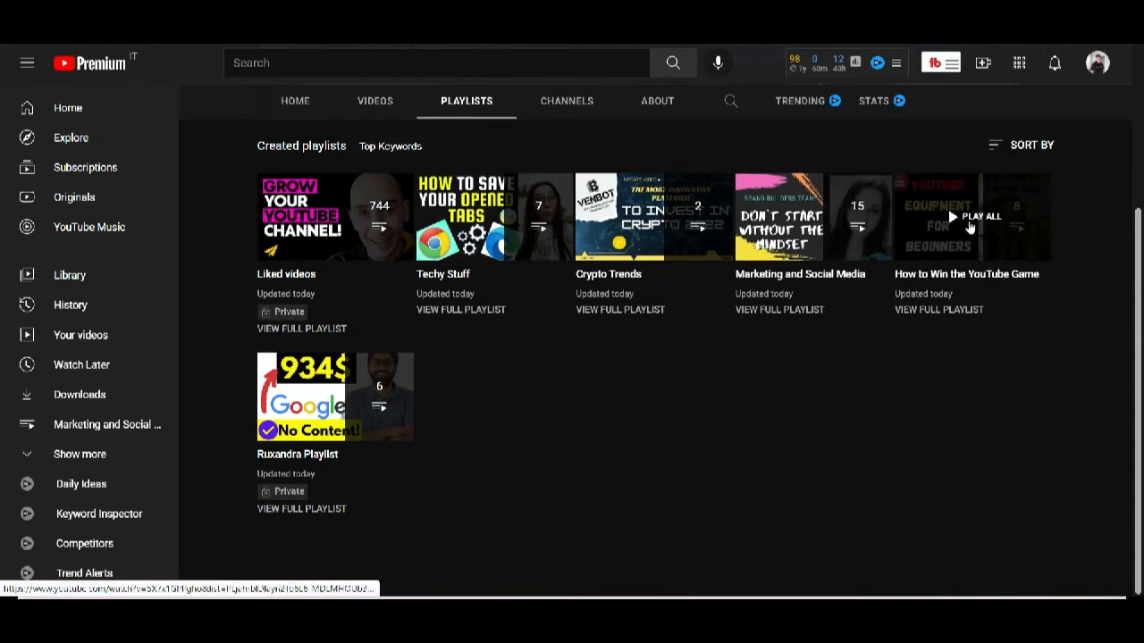
left_click(970, 227)
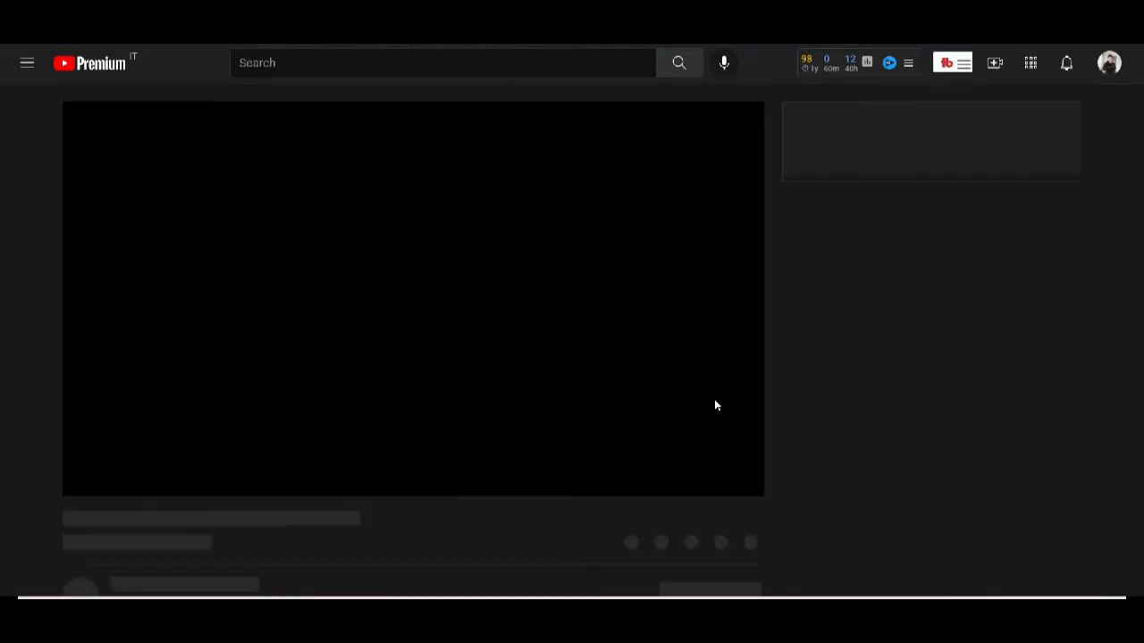
left_click(105, 478)
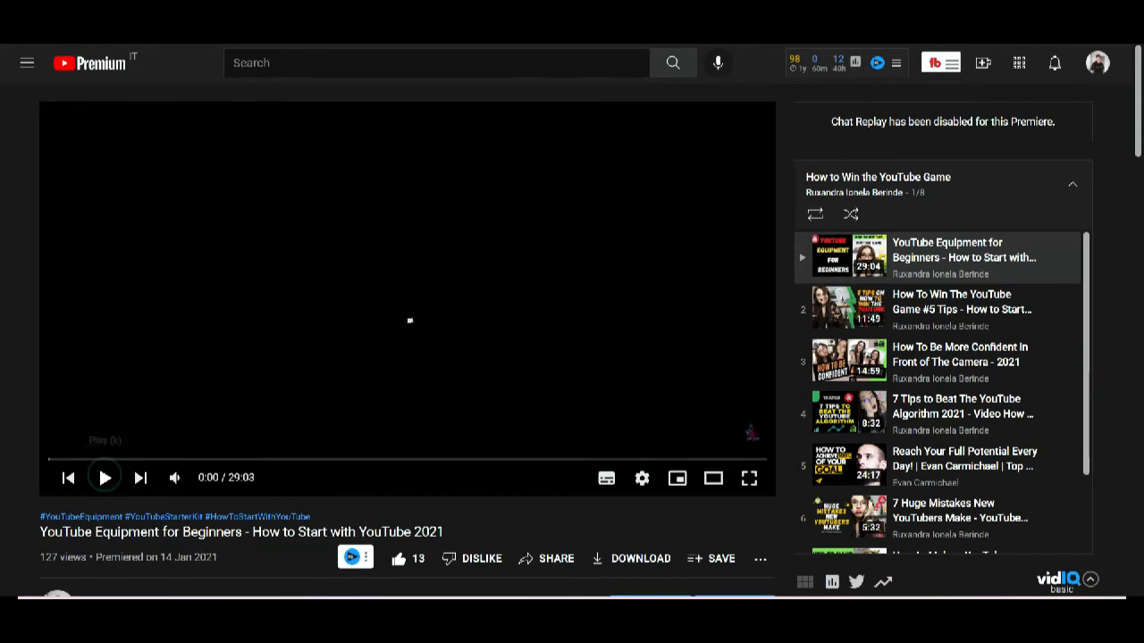
Look over the comments and statistics of the "YouTube Equipment for Beginners" video
scroll(408, 358, "down", 3)
scroll(408, 389, "down", 1)
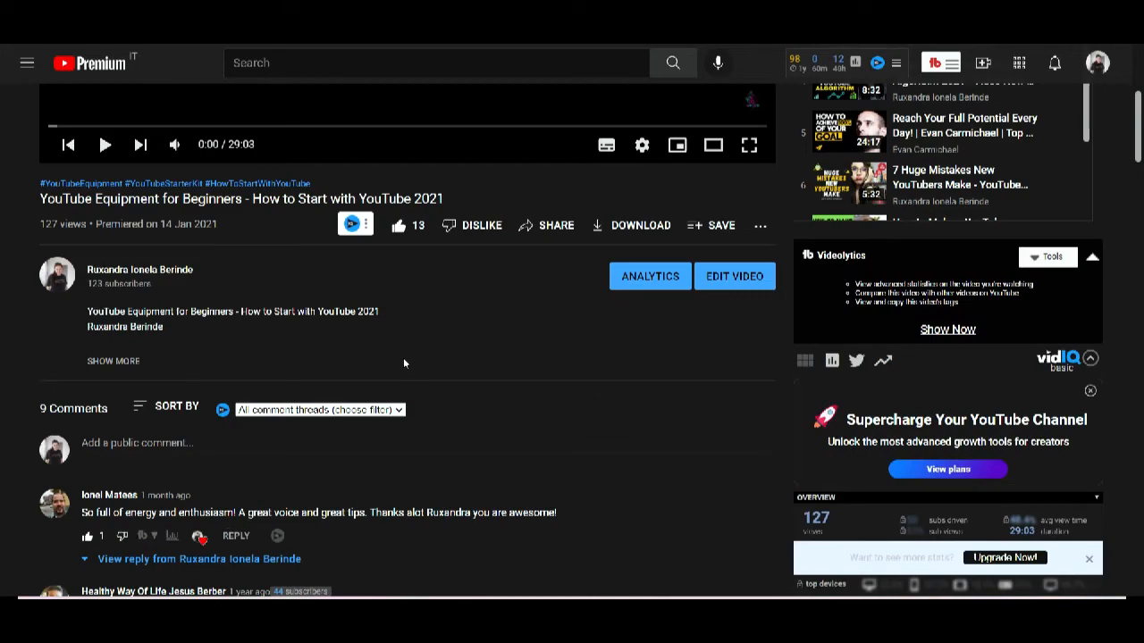
scroll(403, 358, "down", 4)
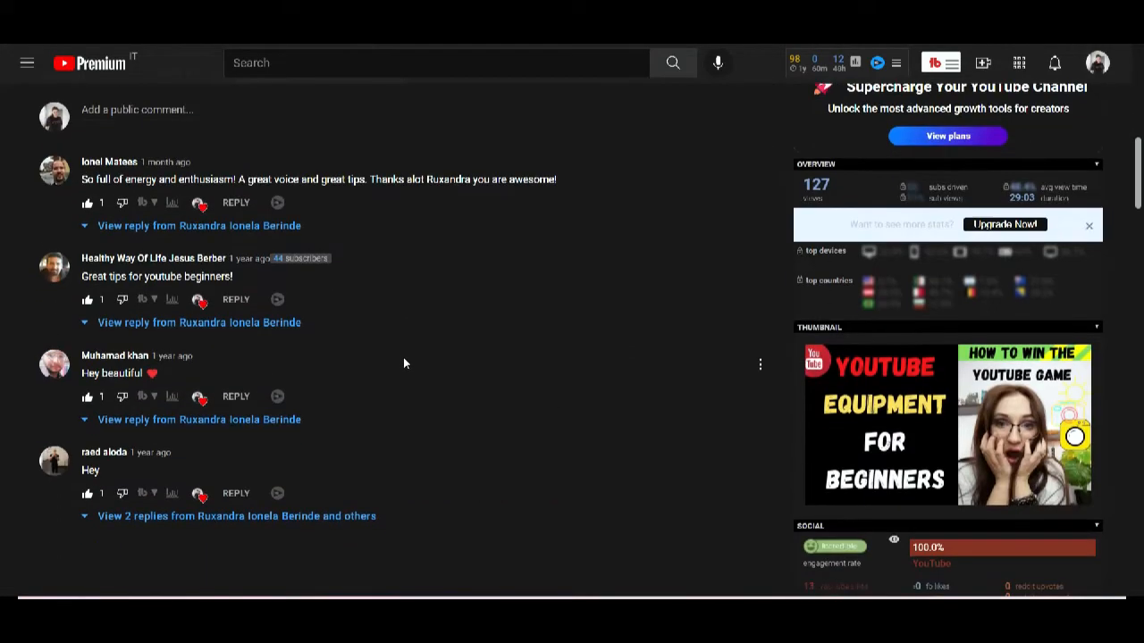
scroll(432, 375, "up", 4)
scroll(434, 381, "up", 4)
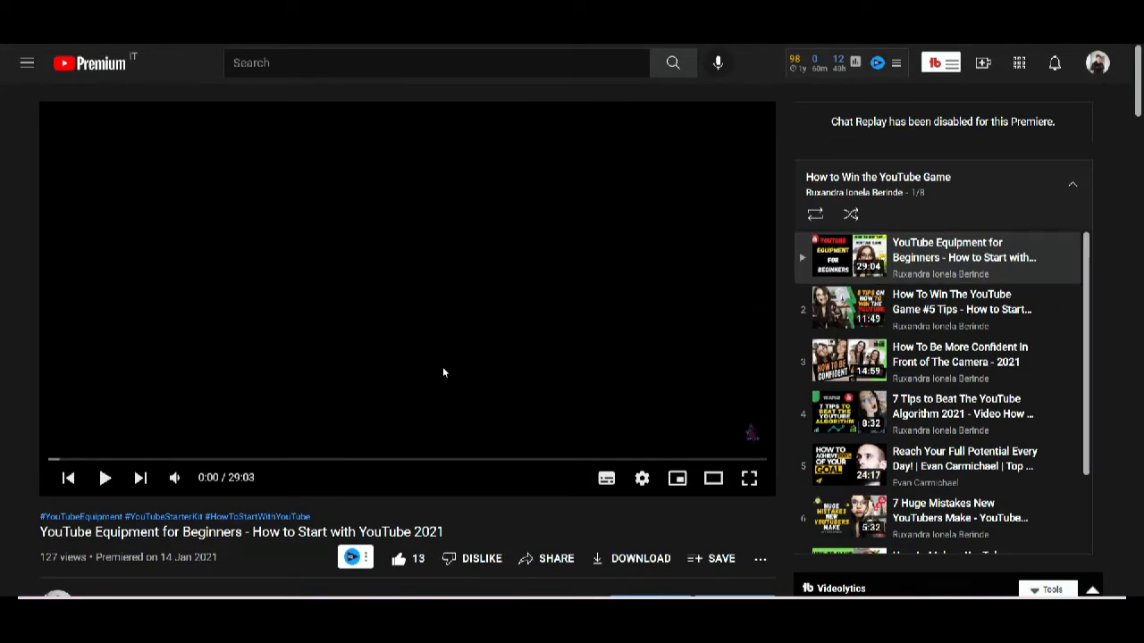
scroll(442, 366, "down", 5)
scroll(448, 366, "down", 8)
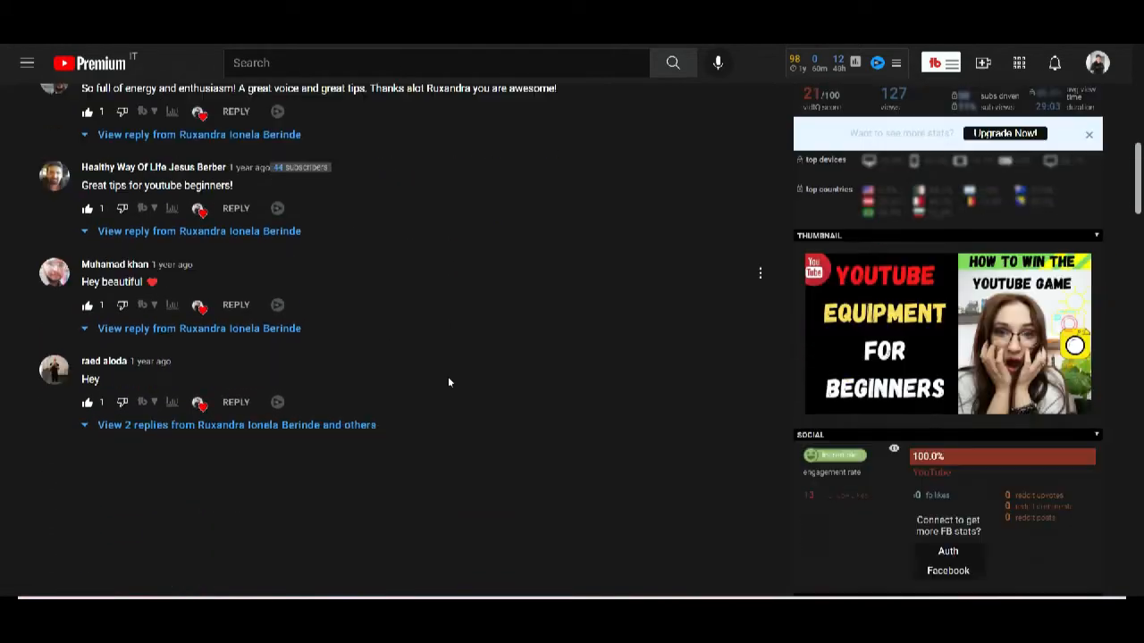
scroll(449, 353, "up", 3)
scroll(446, 345, "up", 8)
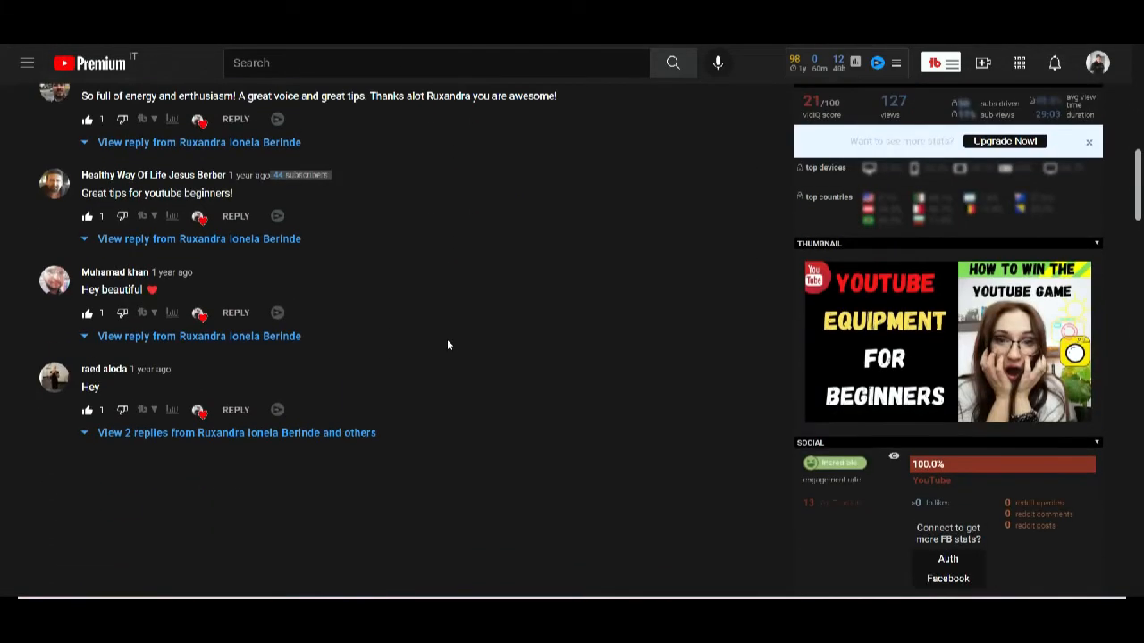
scroll(444, 340, "up", 1)
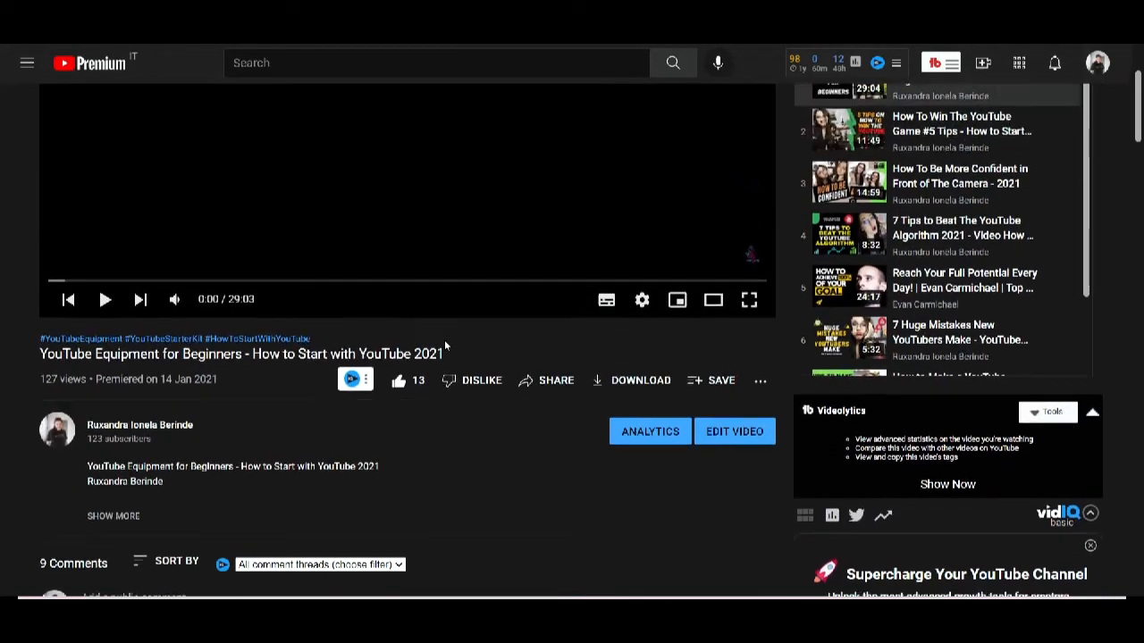
Expand the full description of the "YouTube Equipment for Beginners" video and read through its links, tags and disclaimer
left_click(130, 524)
scroll(152, 505, "down", 3)
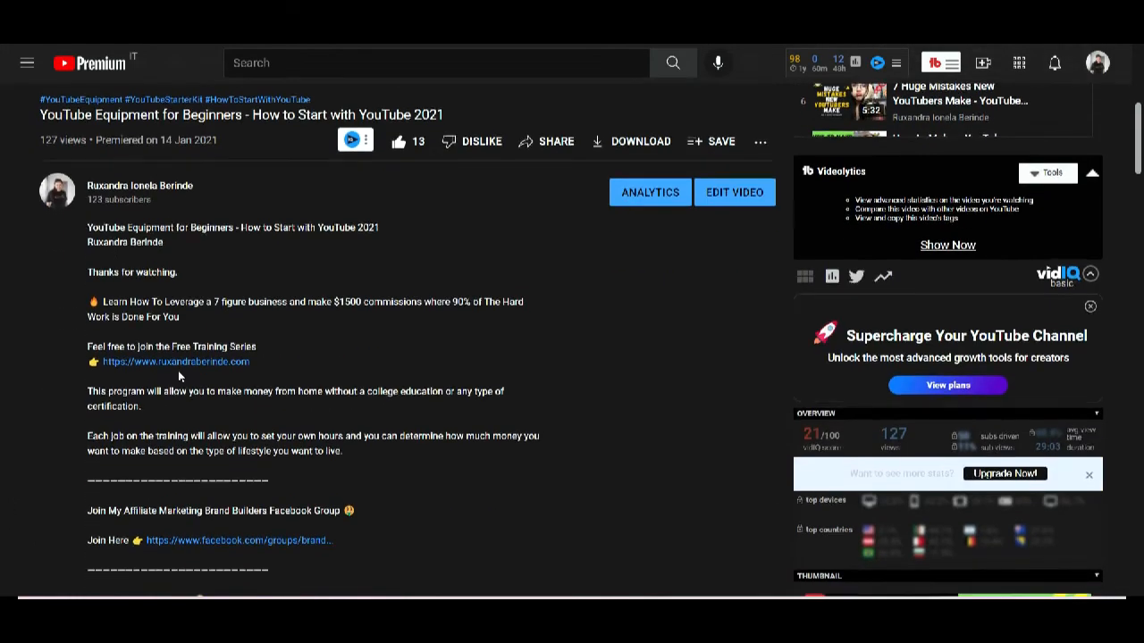
scroll(179, 377, "down", 6)
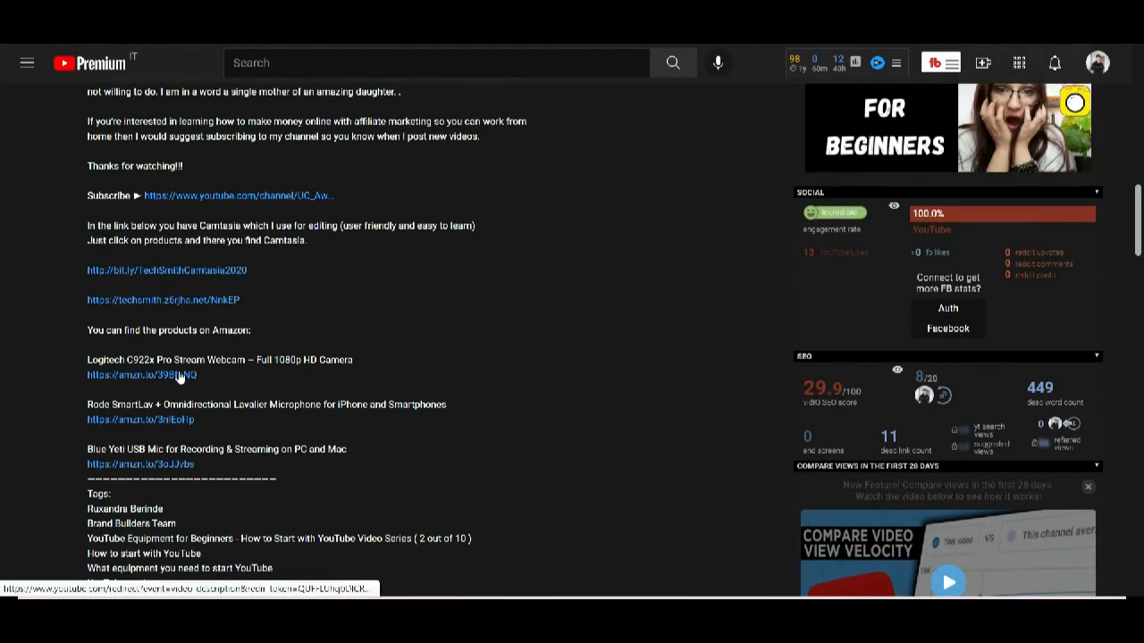
scroll(179, 377, "down", 2)
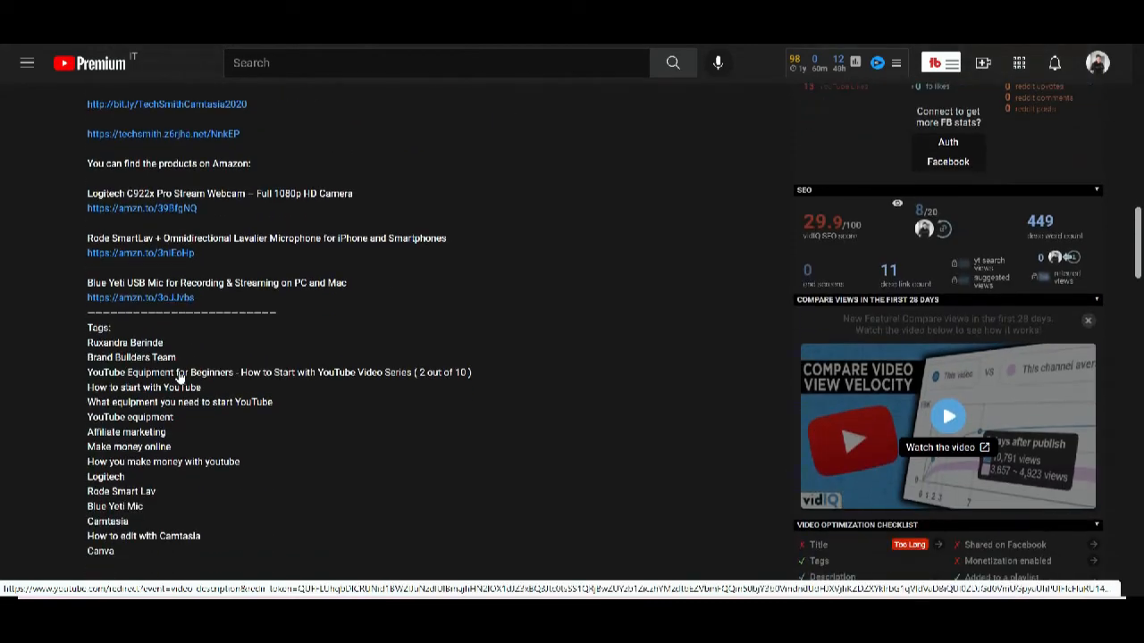
scroll(179, 375, "down", 10)
scroll(179, 376, "up", 7)
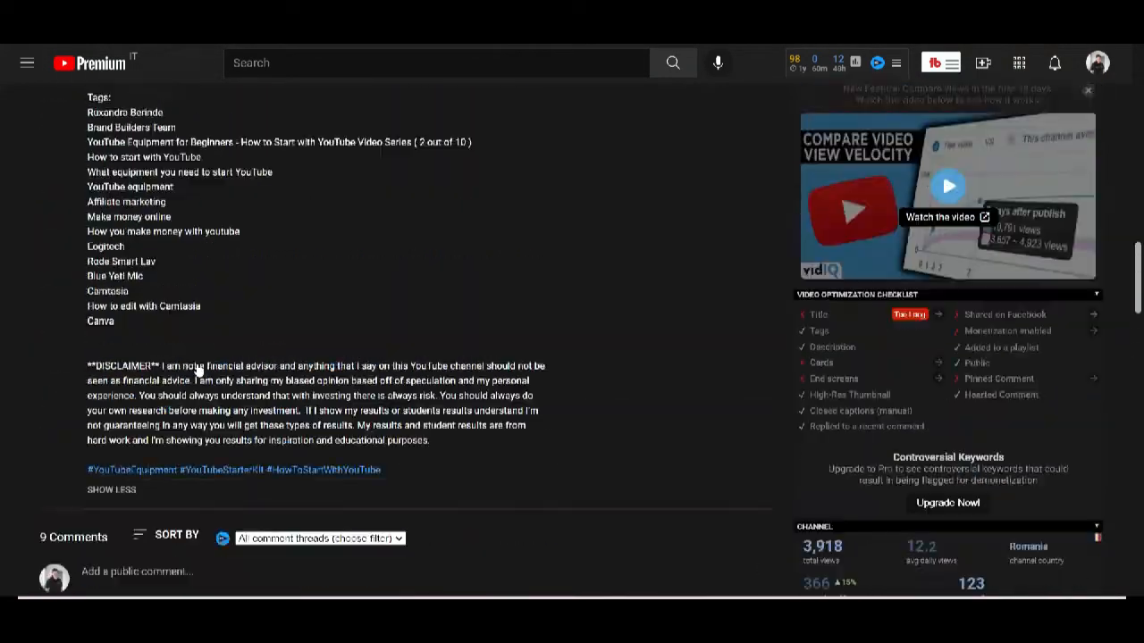
scroll(198, 370, "up", 15)
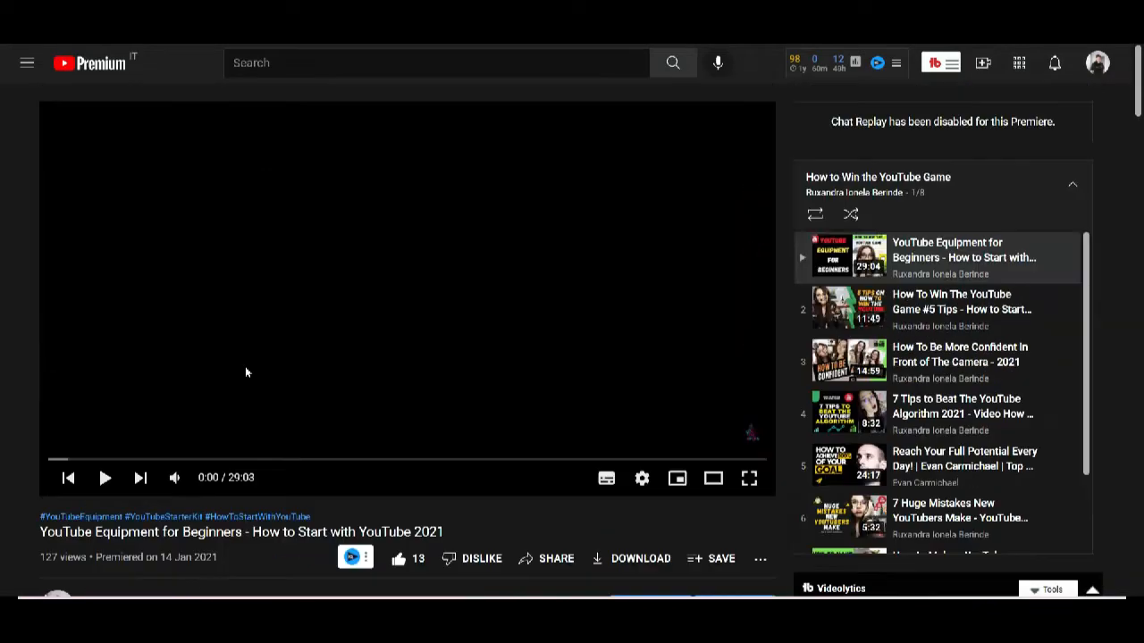
scroll(273, 323, "down", 3)
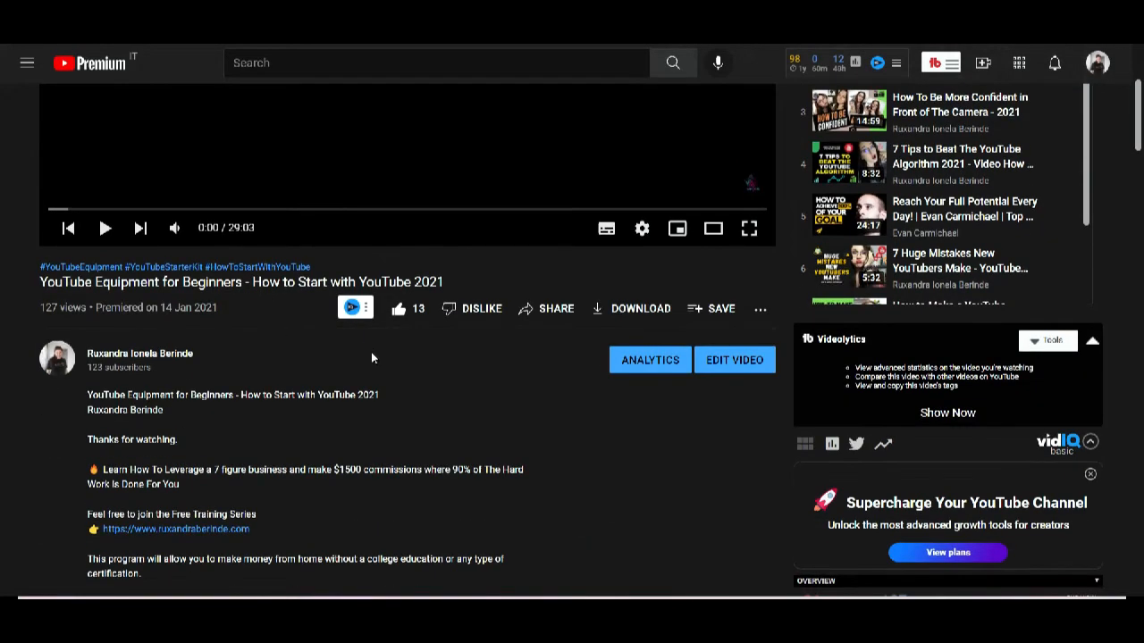
scroll(368, 387, "up", 3)
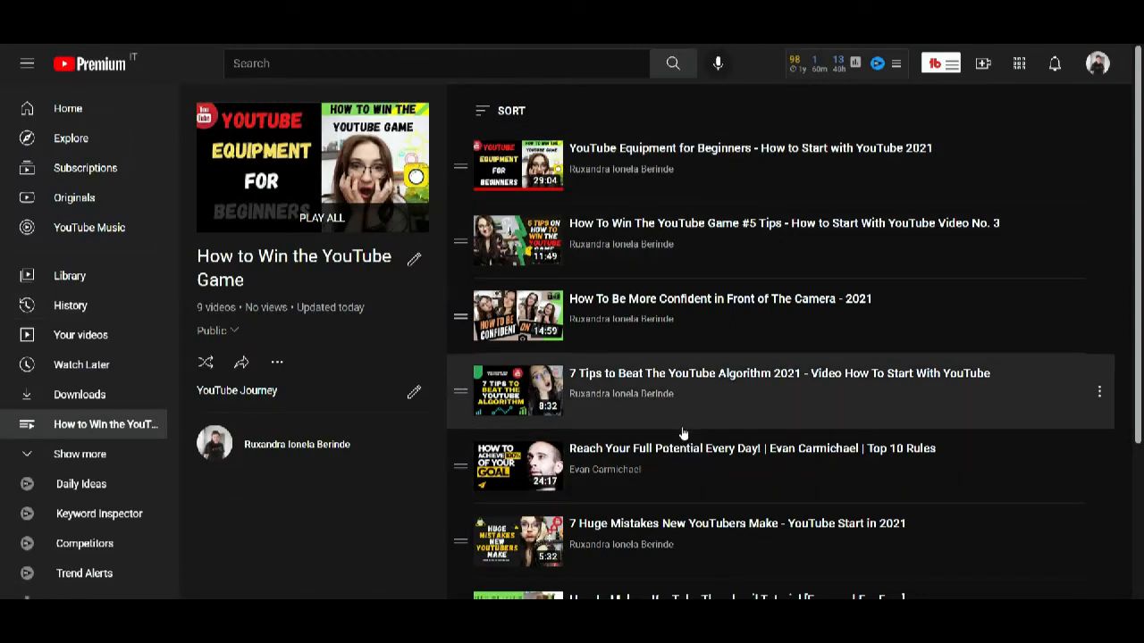
View the collaboration option of the How to Win the YouTube Game playlist and close it without changes
left_click(279, 364)
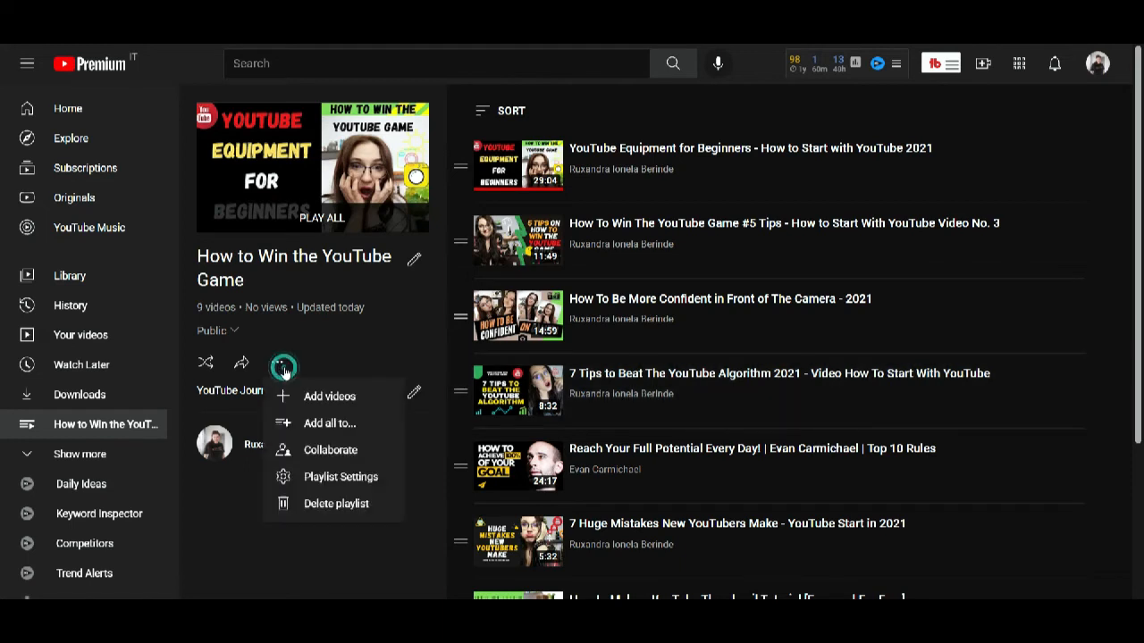
left_click(328, 452)
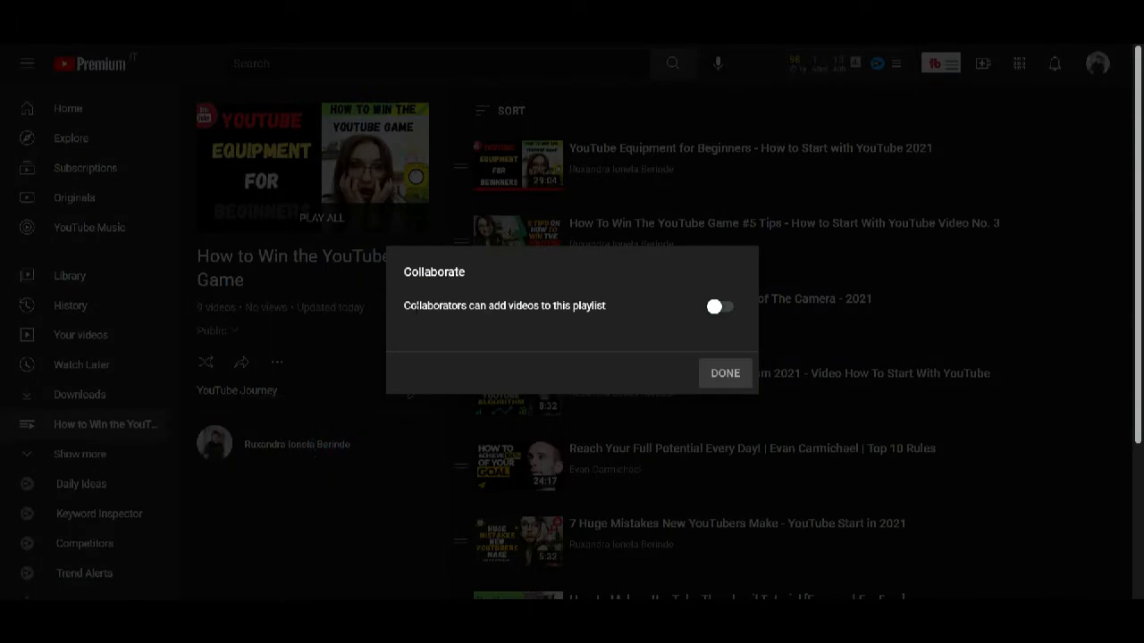
left_click(725, 375)
Review the playlist settings for embedding, new video order and official series, and close them without changes
left_click(277, 363)
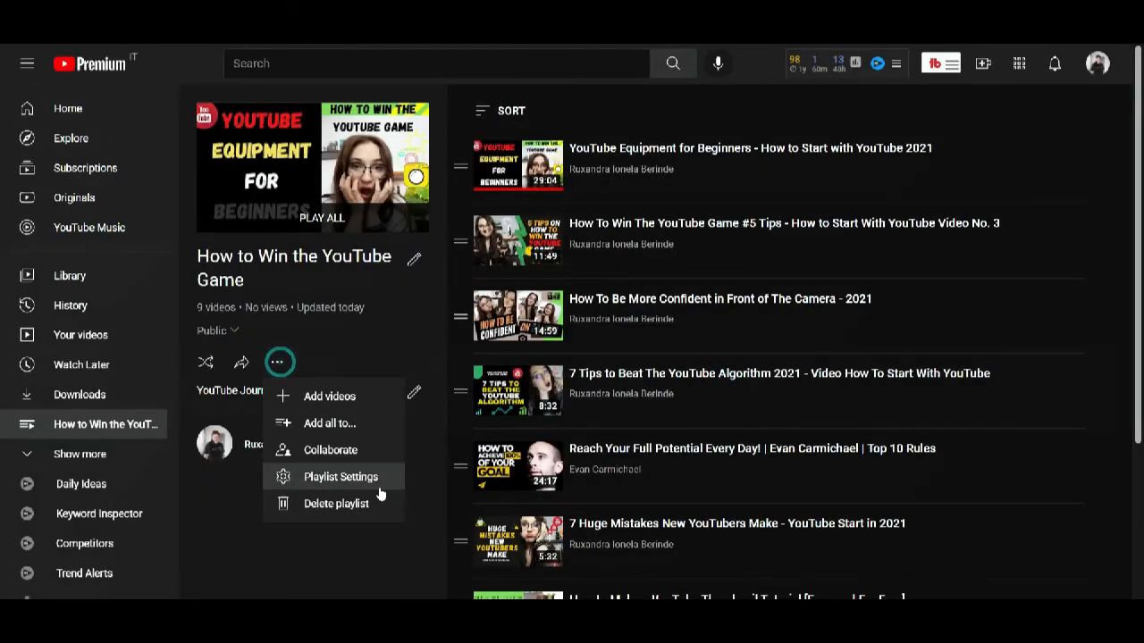
left_click(355, 475)
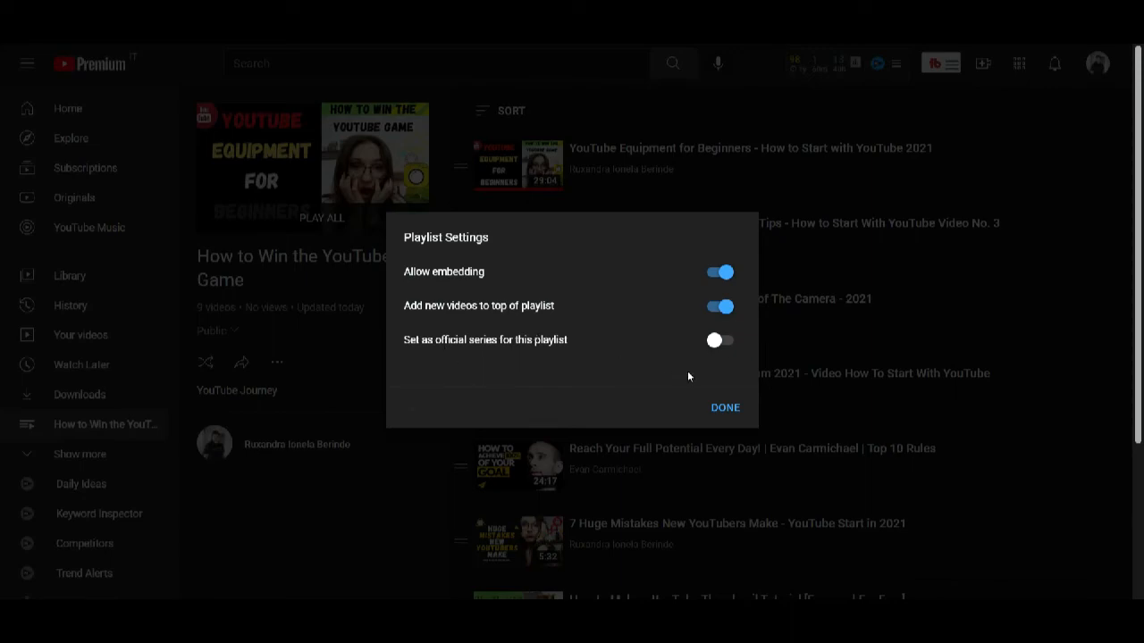
left_click(724, 408)
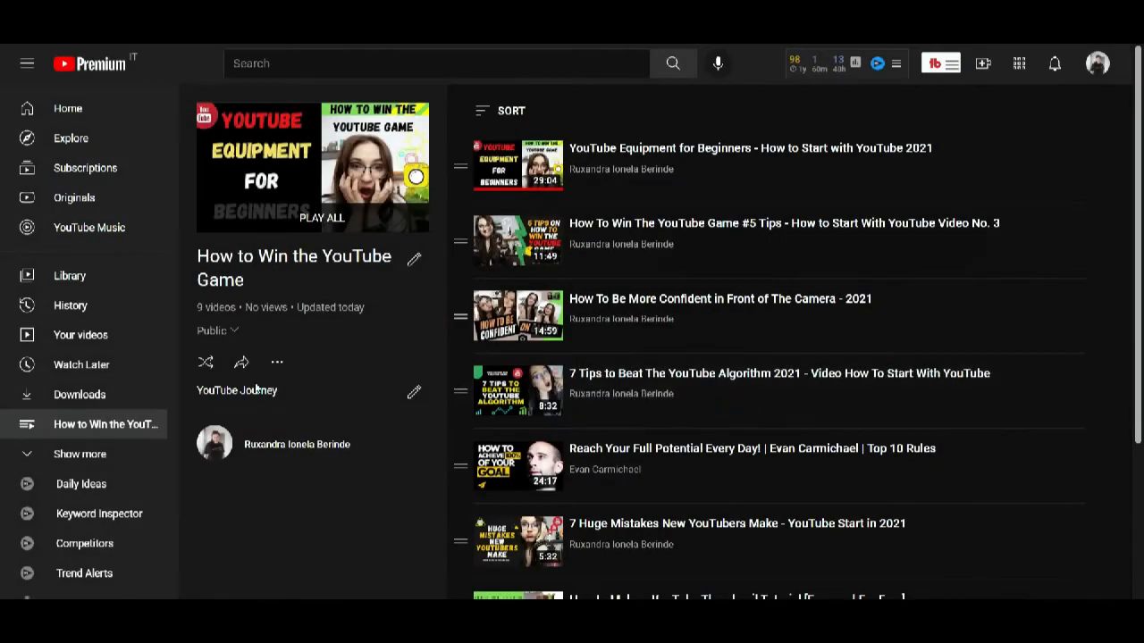
Copy the playlist's title and replace the description text with "How to Win the YouTube Game"
left_click(414, 259)
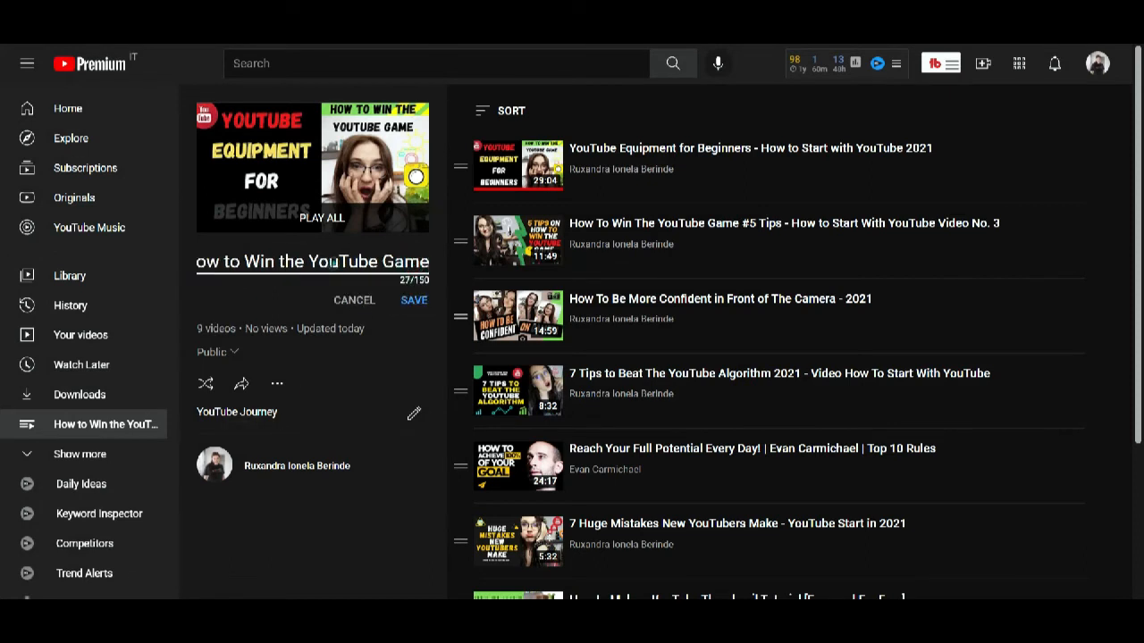
triple_click(333, 261)
key("ctrl+c")
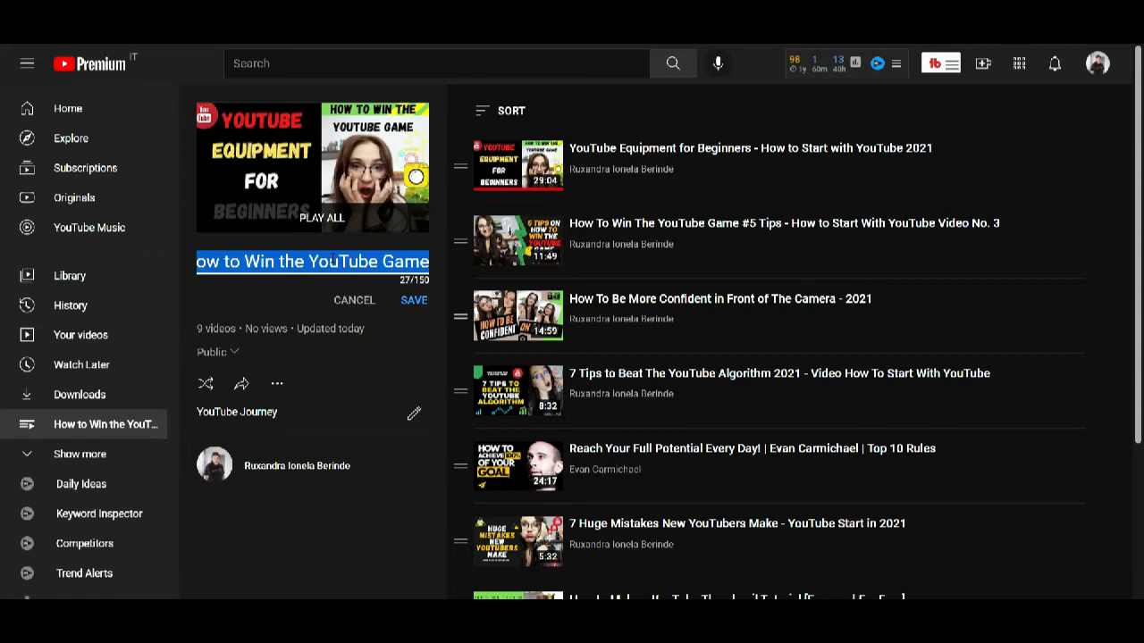
left_click(286, 415)
left_click(414, 414)
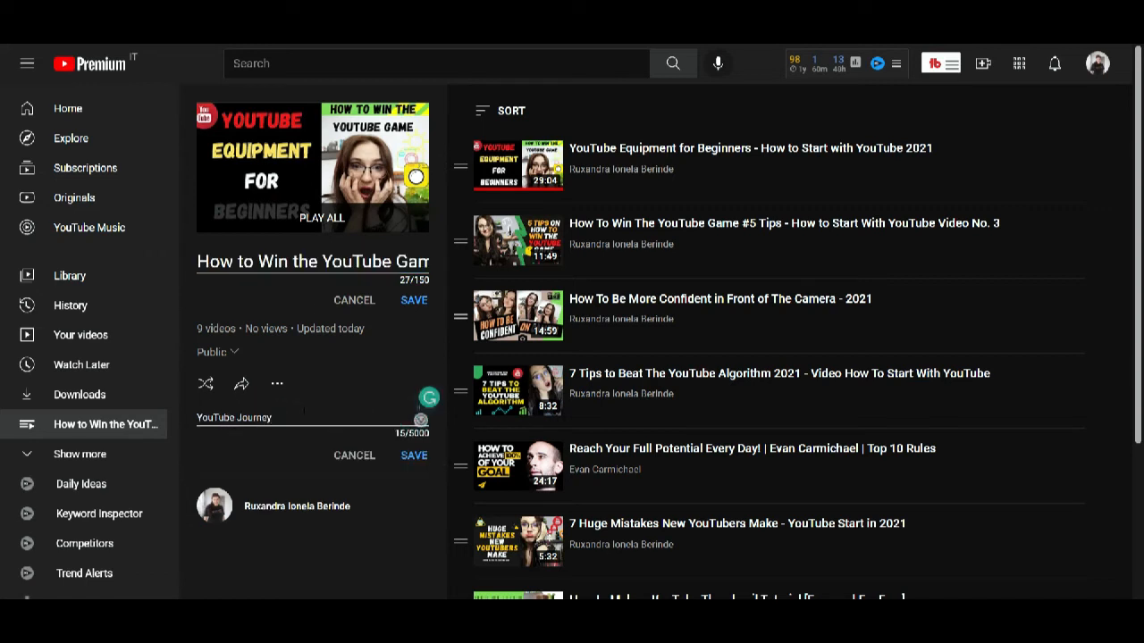
left_click_drag(316, 415, 171, 408)
key("ctrl+v")
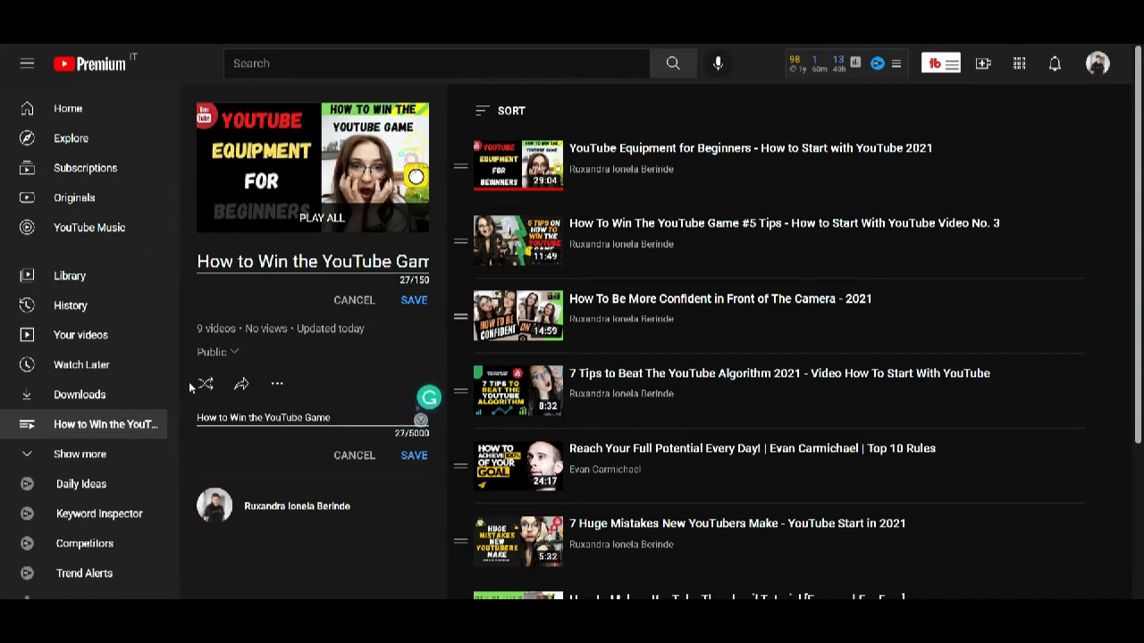
Replace the playlist's title text with "How to Start with YouTube"
left_click(412, 261)
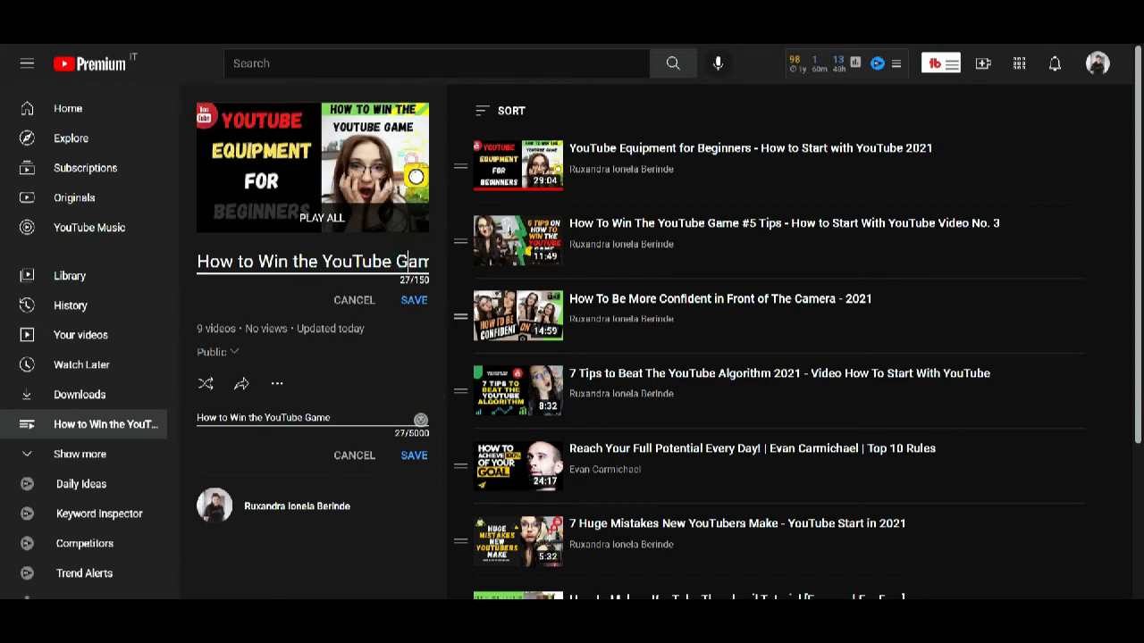
key("ctrl+a")
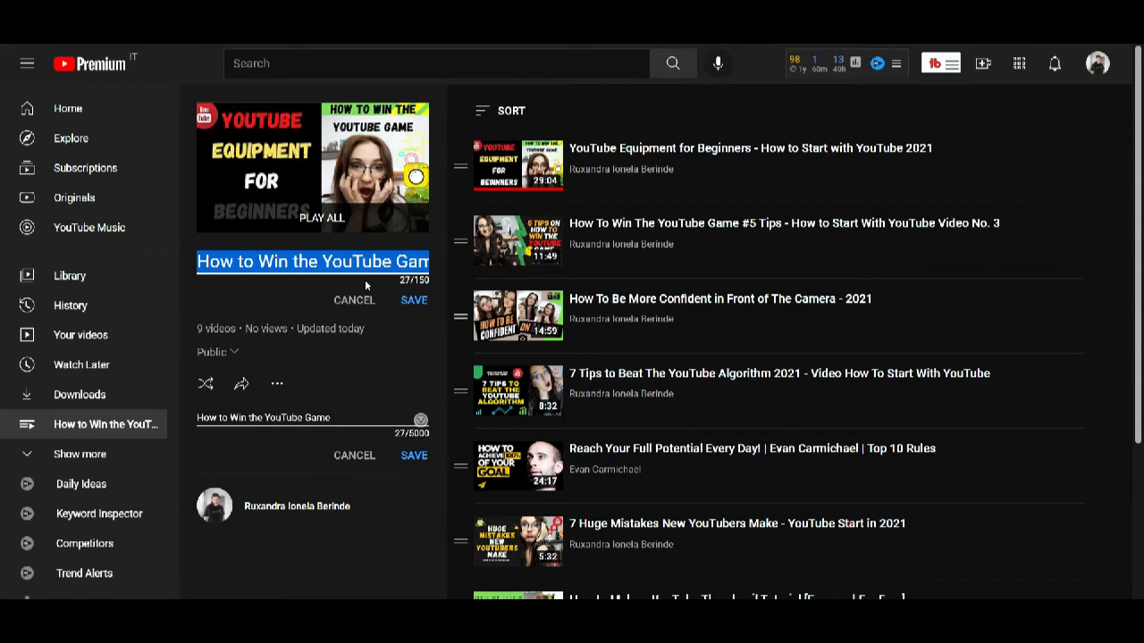
key("BackSpace")
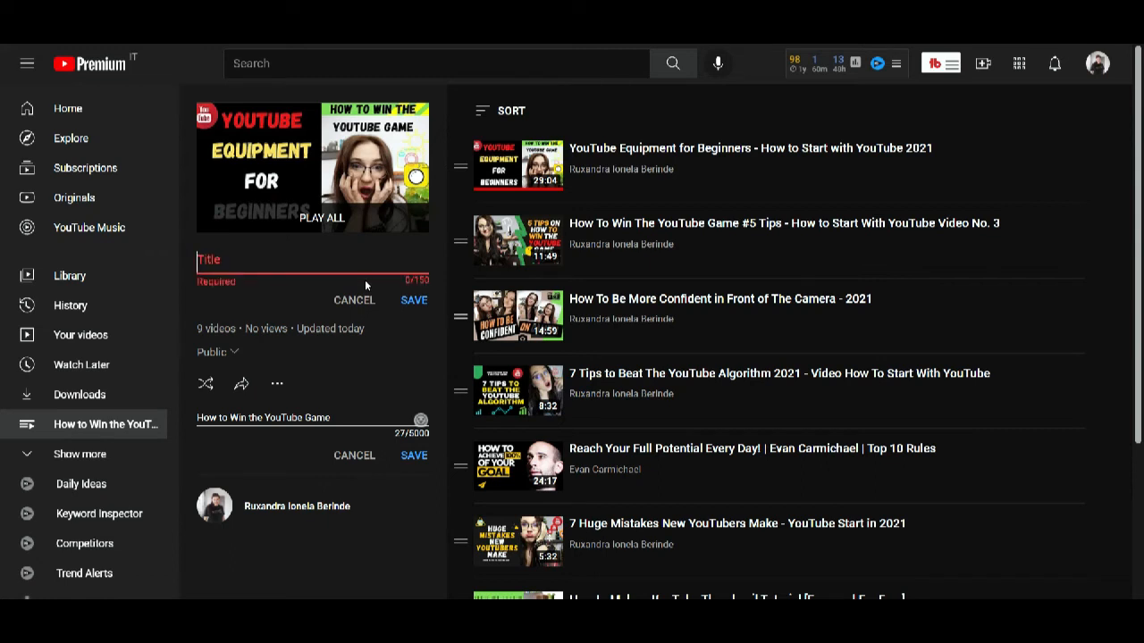
type("How")
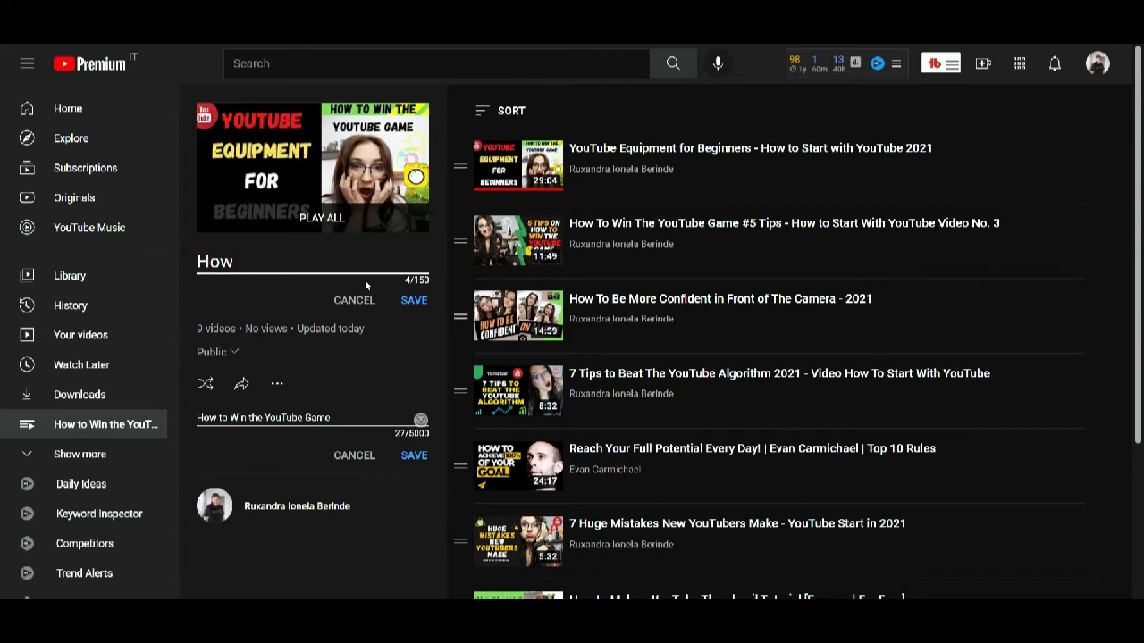
type(" to star")
key("BackSpace")
key("BackSpace")
key("BackSpace")
key("BackSpace")
type("Start")
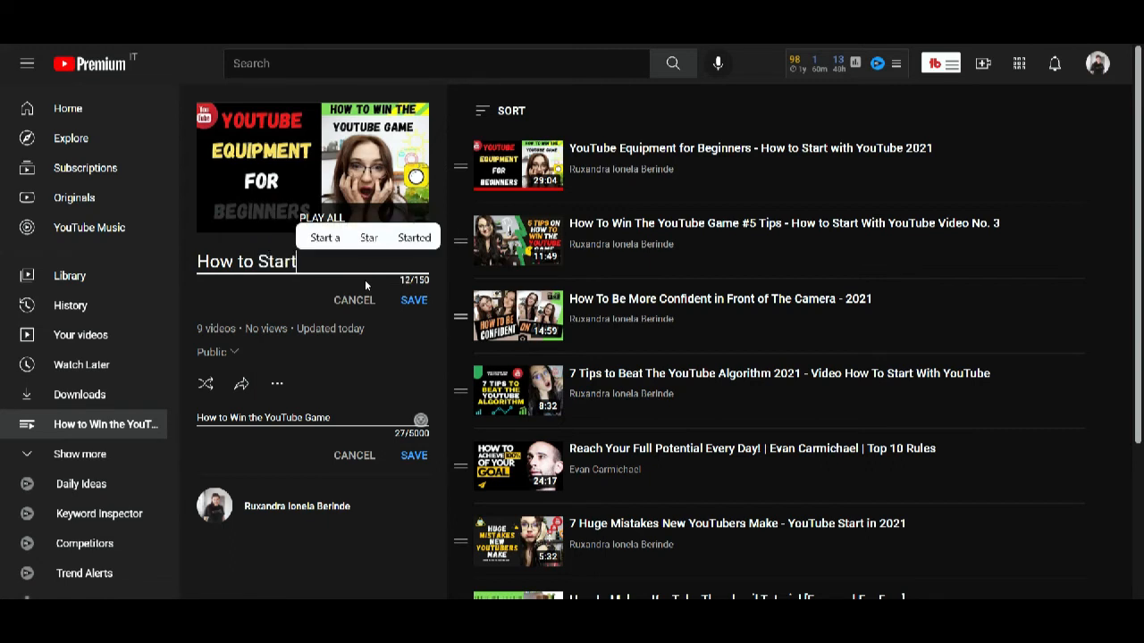
type(" with")
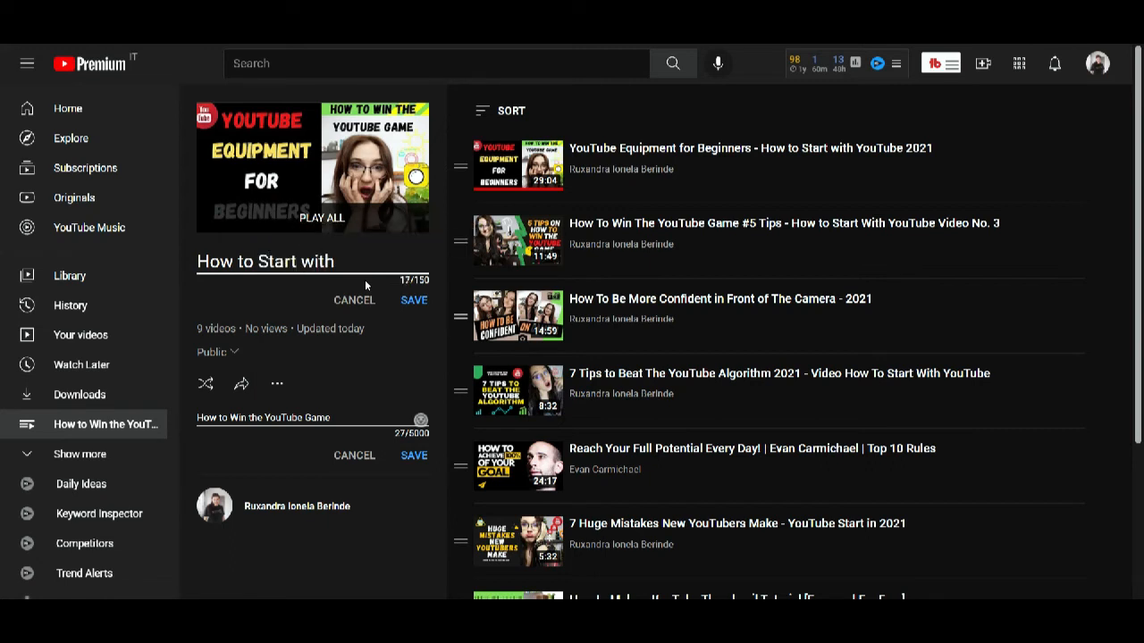
type(" Y")
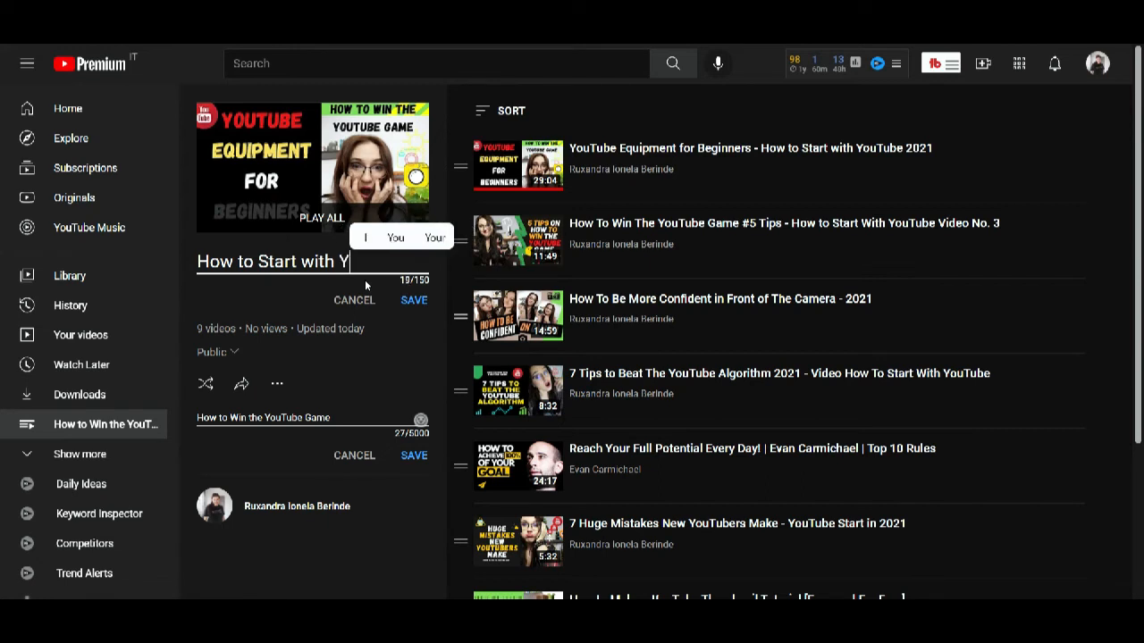
type("outub")
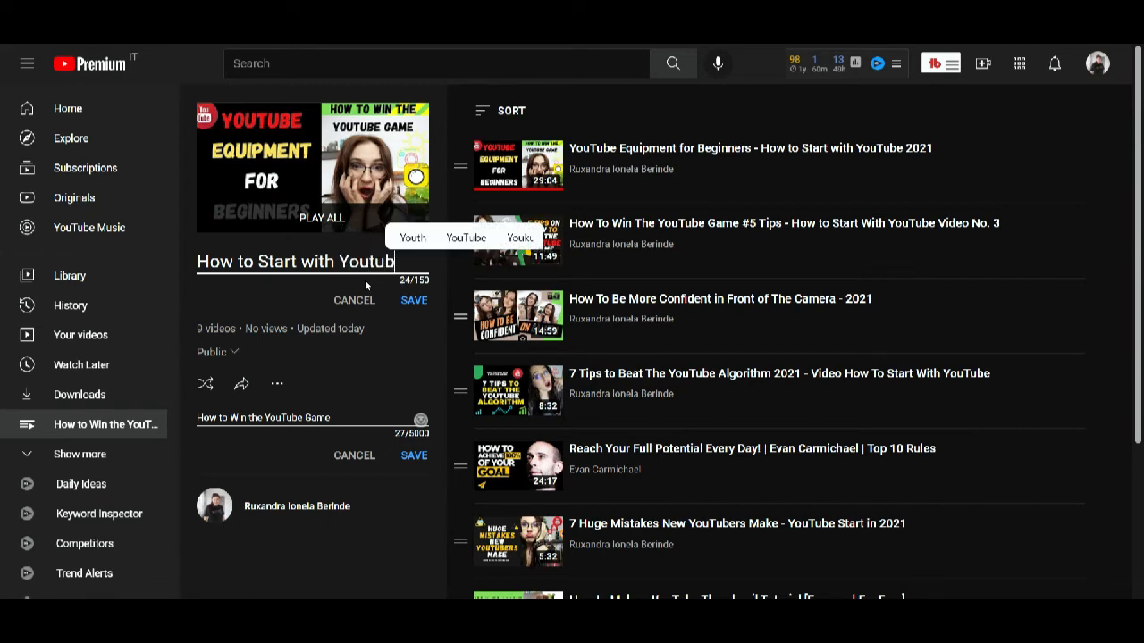
type("e")
key("BackSpace")
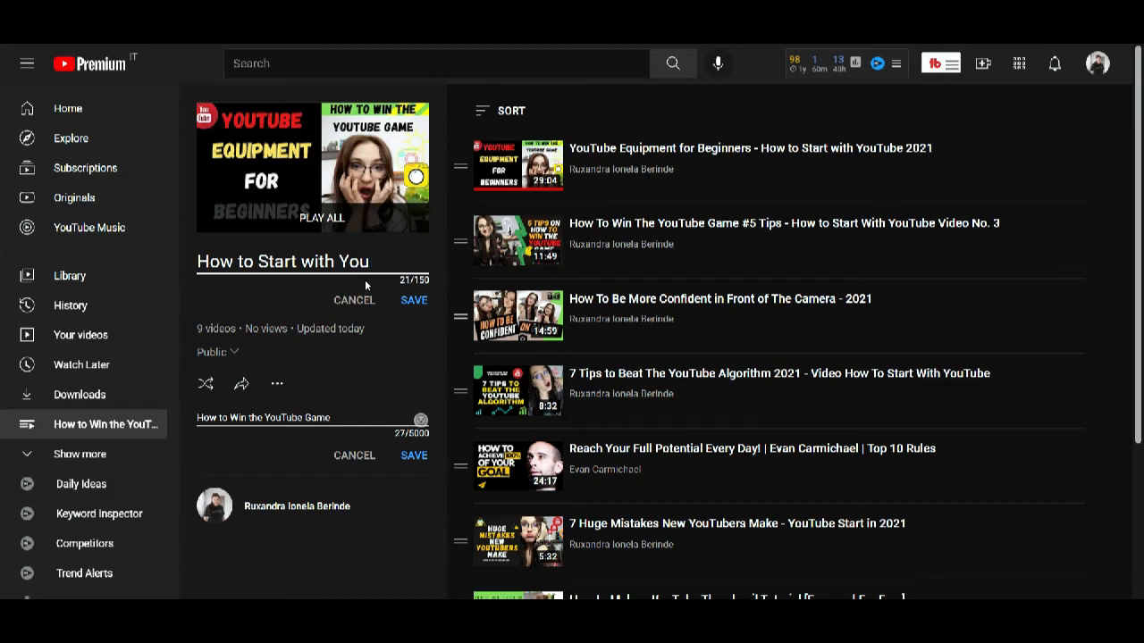
type("Tube")
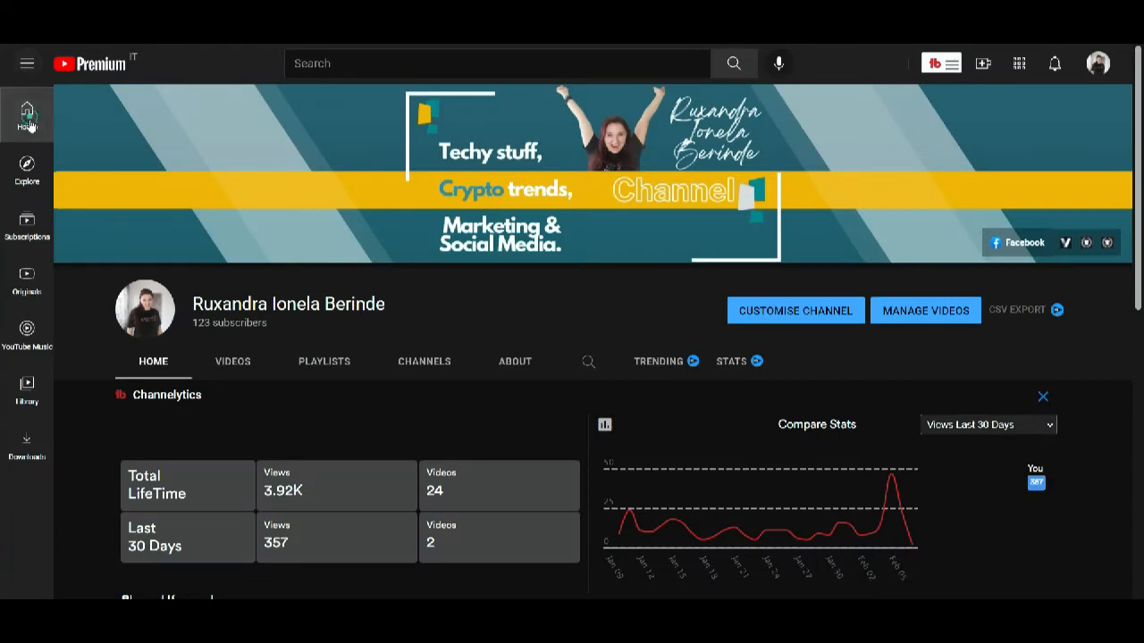
From the YouTube home page, look up search suggestions for "how to start" and preview "how to start a youtube channel"
left_click(27, 123)
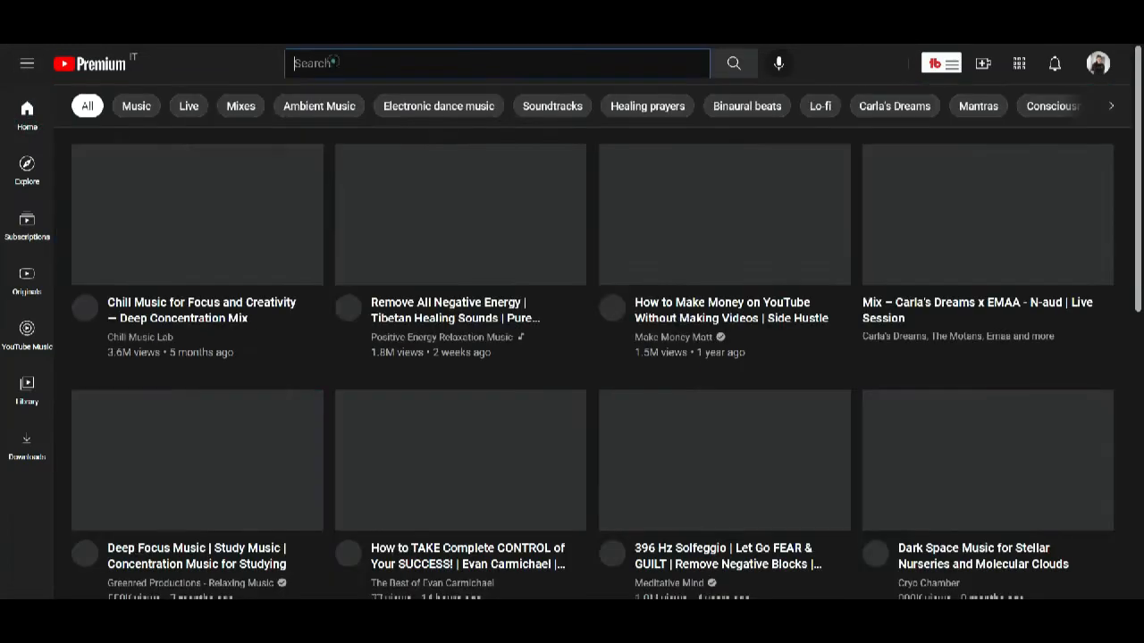
left_click(333, 63)
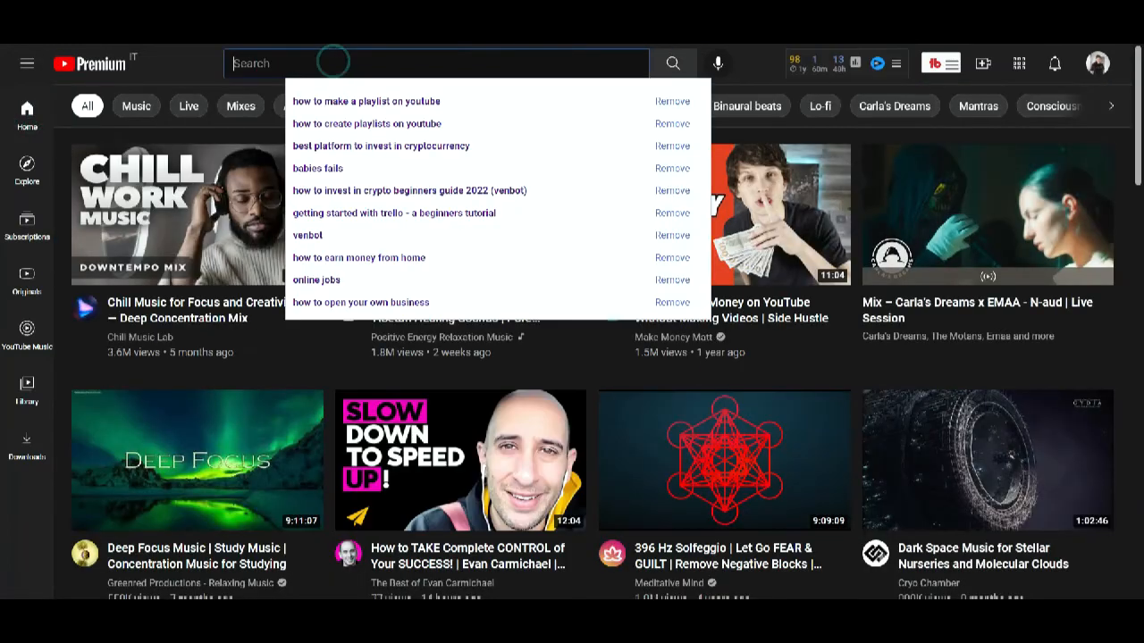
type("how ")
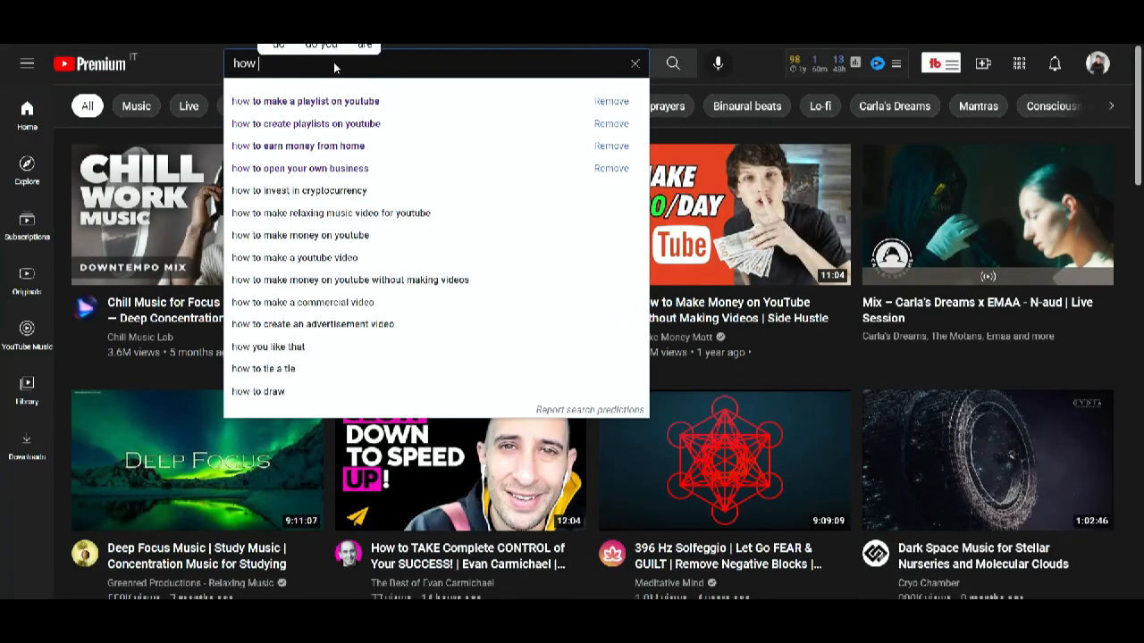
type("to start")
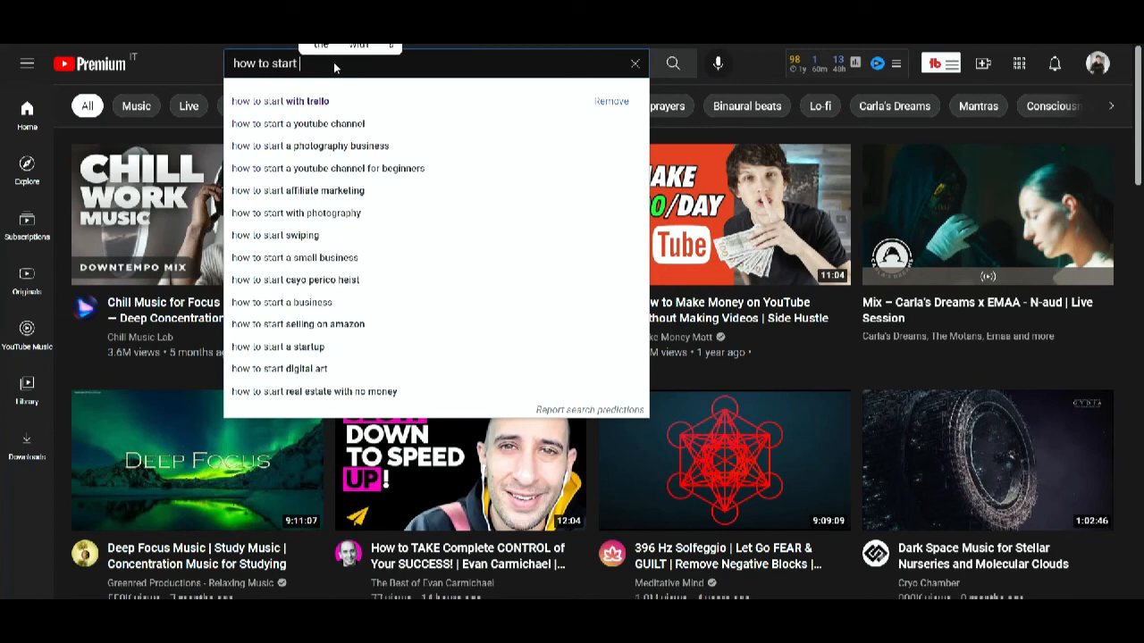
key("Down")
key("Down")
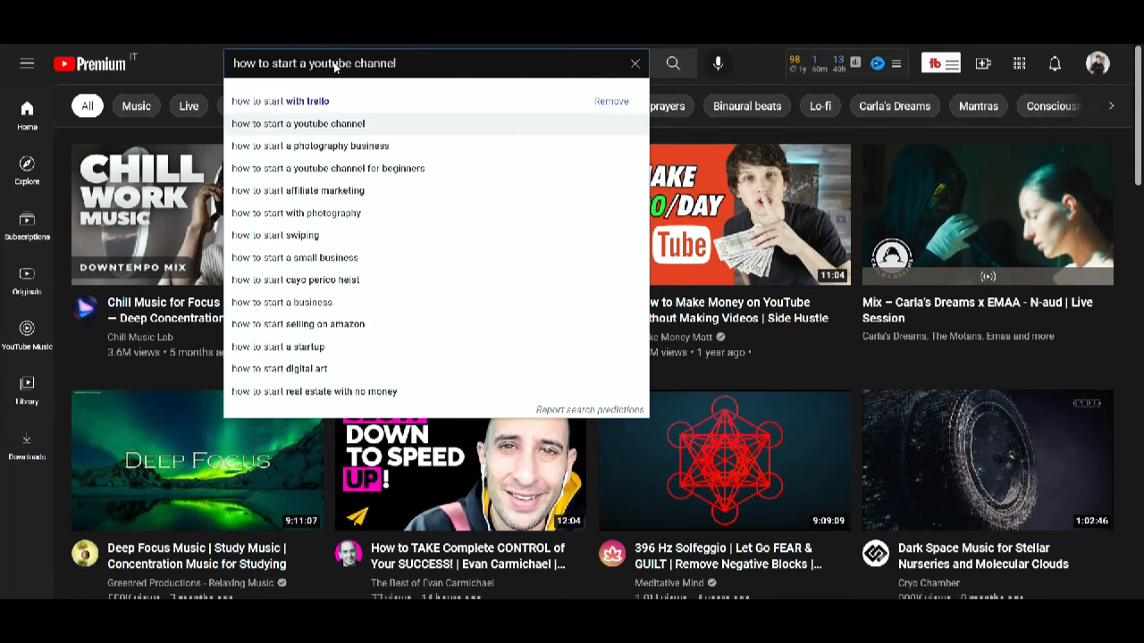
Change the search to "how to start with you", run it and review the results and keyword score
key("BackSpace")
key("BackSpace")
key("BackSpace")
key("BackSpace")
key("BackSpace")
key("BackSpace")
key("BackSpace")
key("BackSpace")
key("BackSpace")
key("BackSpace")
key("BackSpace")
key("BackSpace")
key("BackSpace")
key("BackSpace")
key("BackSpace")
key("BackSpace")
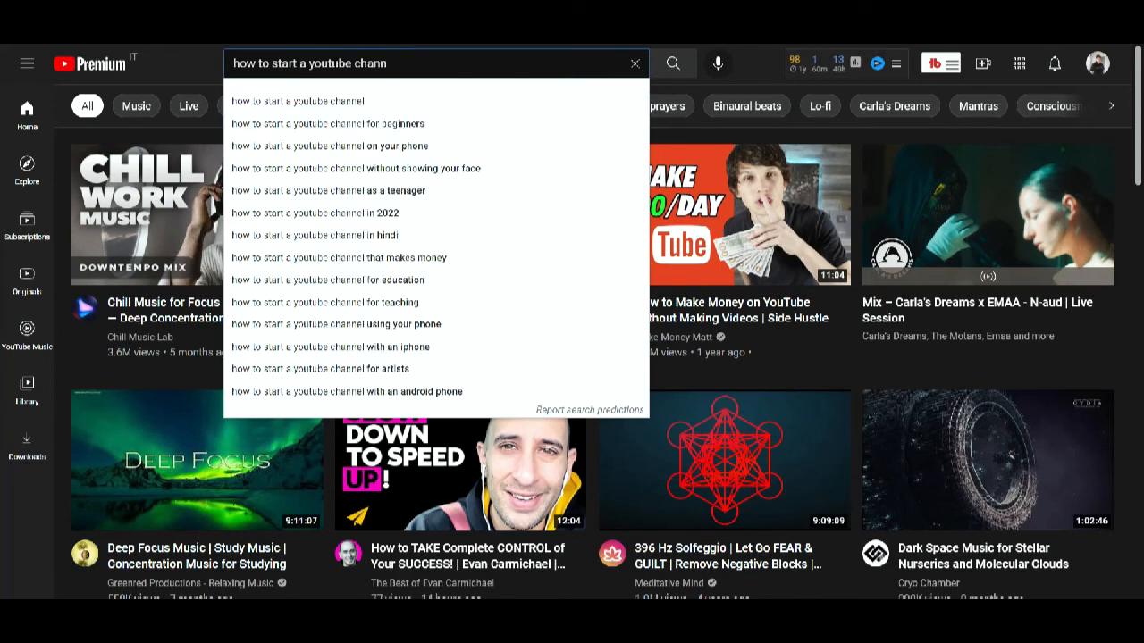
key("BackSpace")
key("BackSpace")
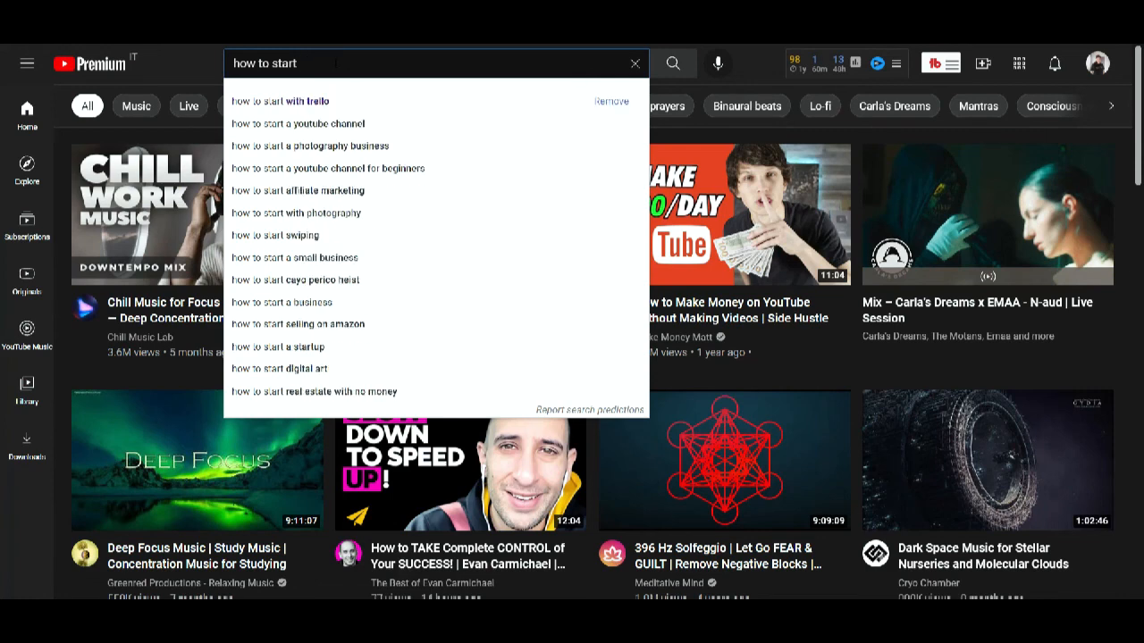
type("with ")
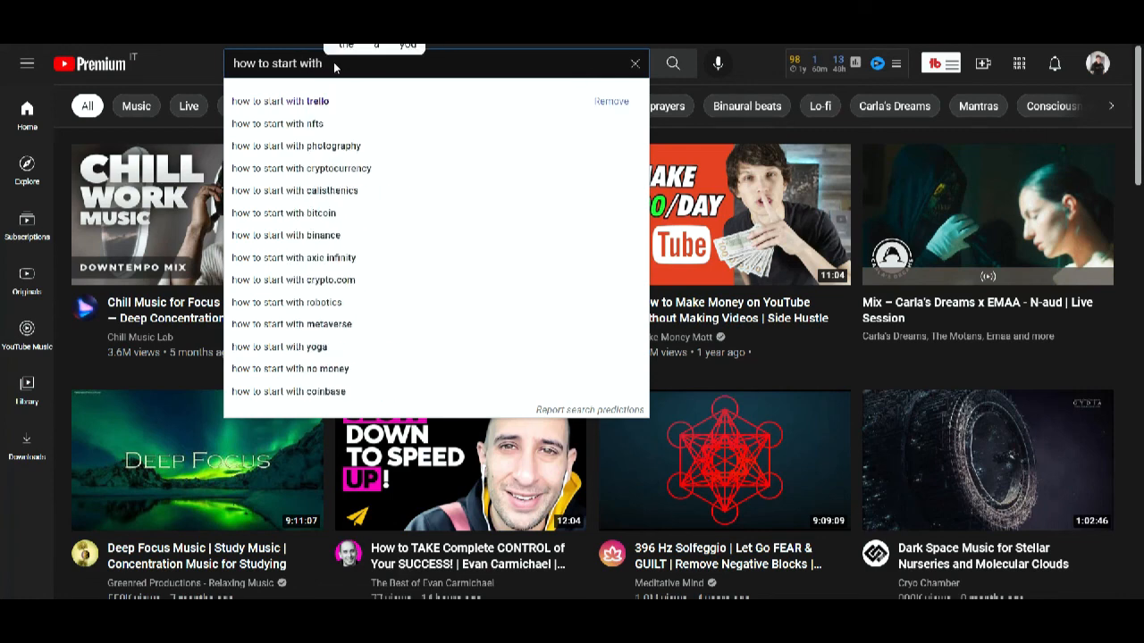
type("you")
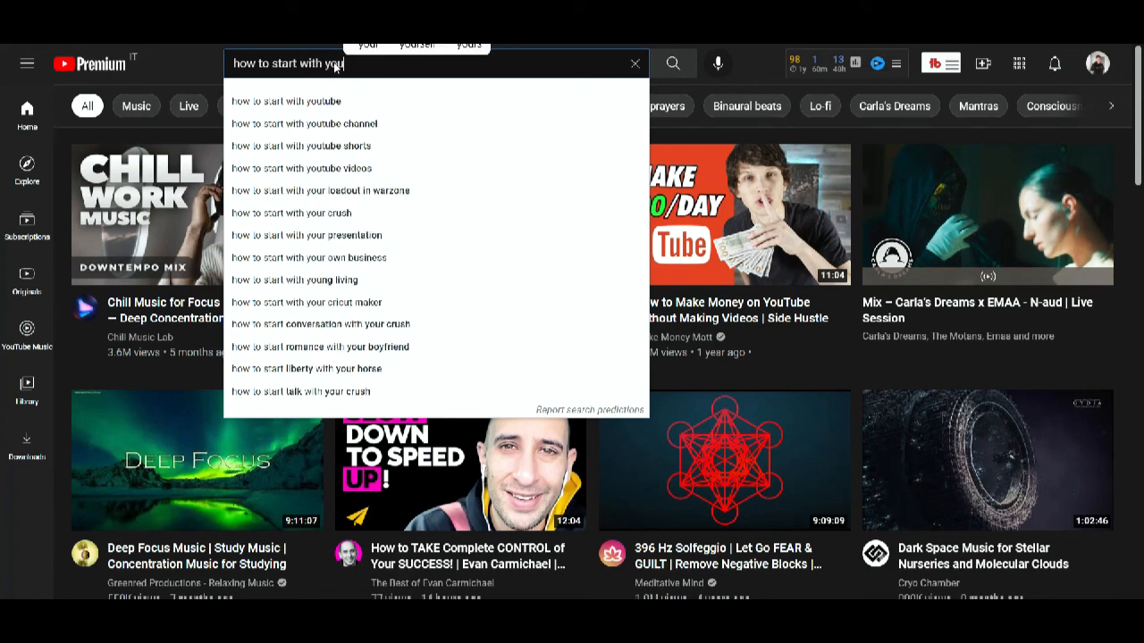
left_click(289, 101)
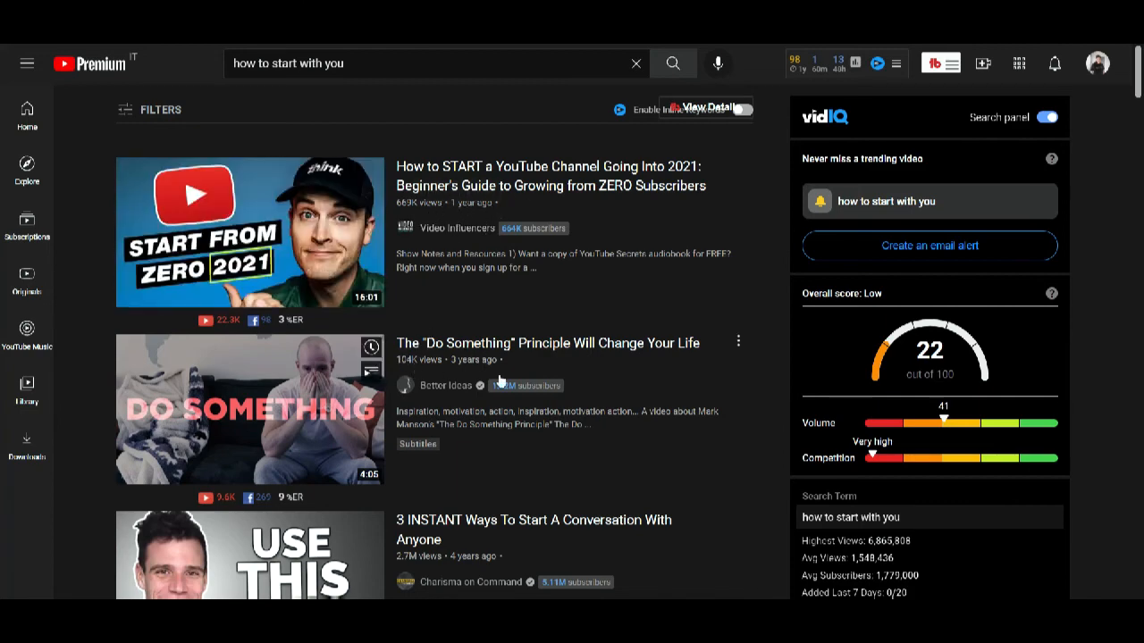
scroll(501, 381, "down", 3)
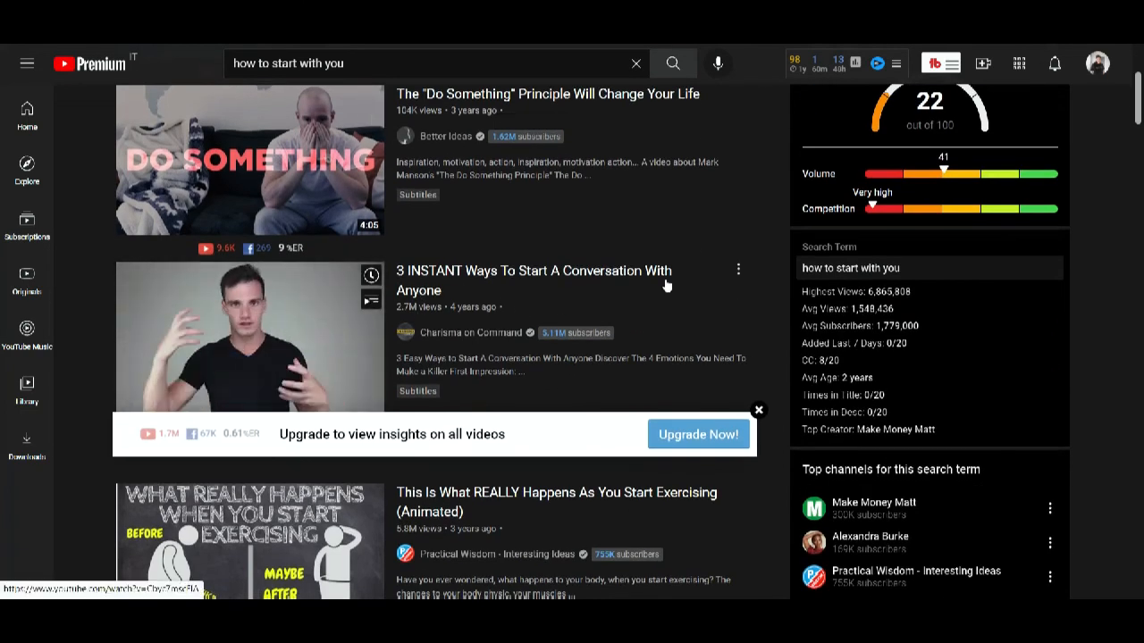
scroll(666, 284, "down", 3)
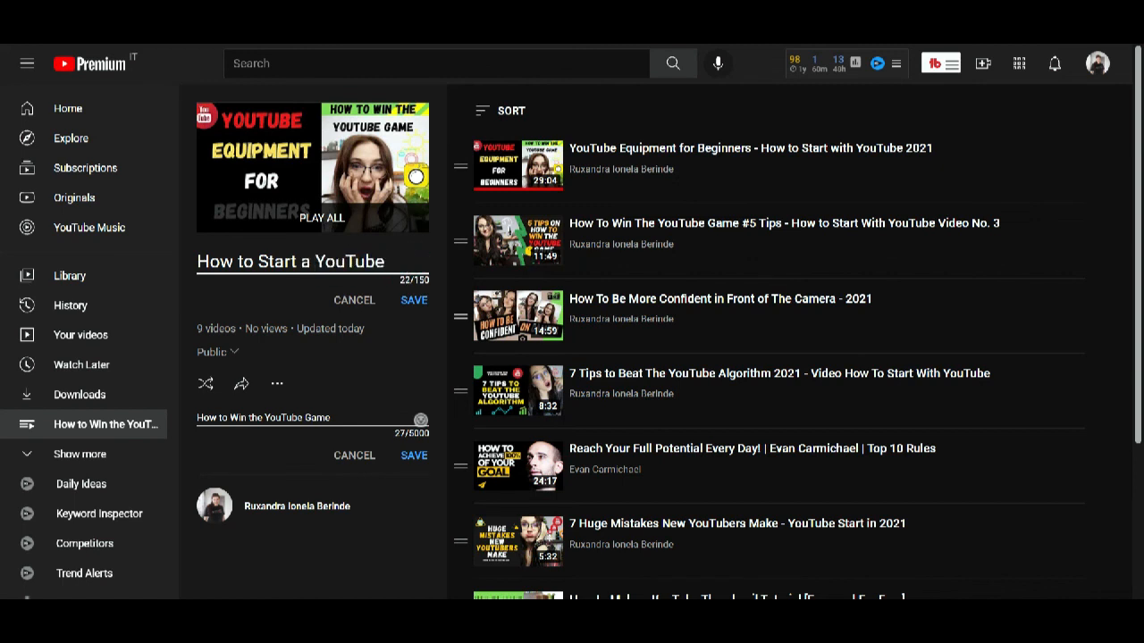
Complete the playlist's title text as "How to Start a YouTube Channel" and save the playlist description
type("Channel")
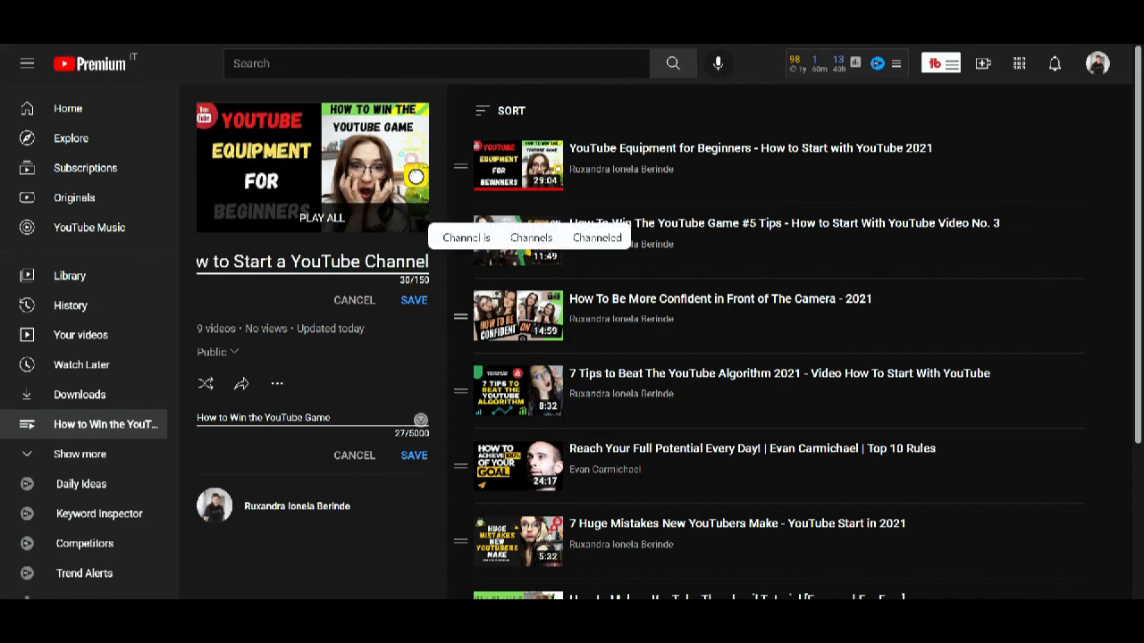
left_click(411, 455)
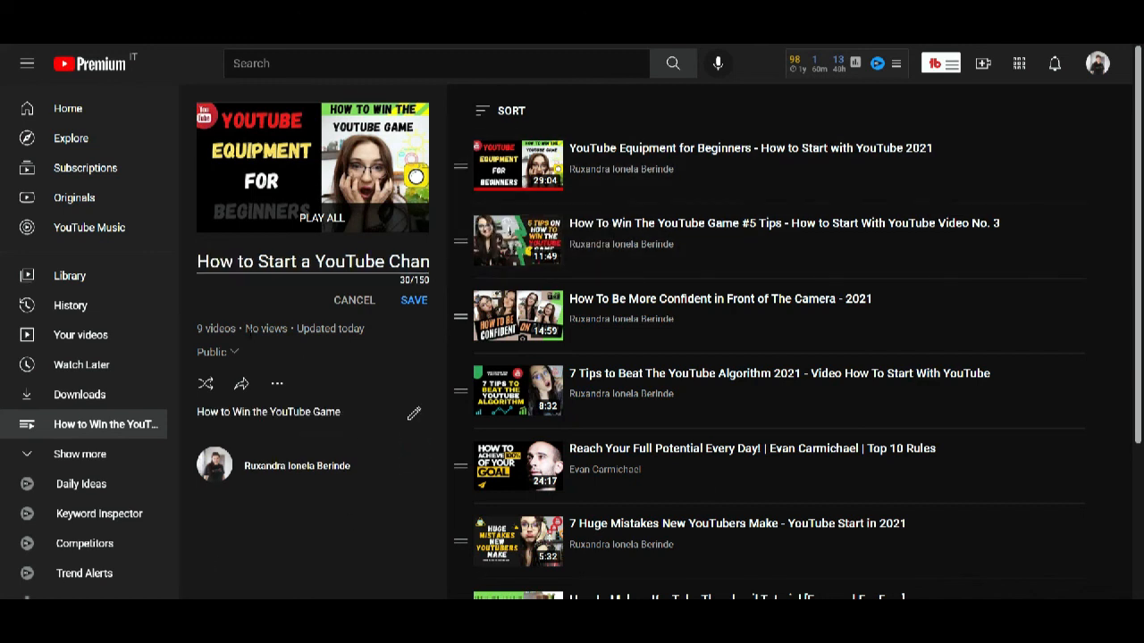